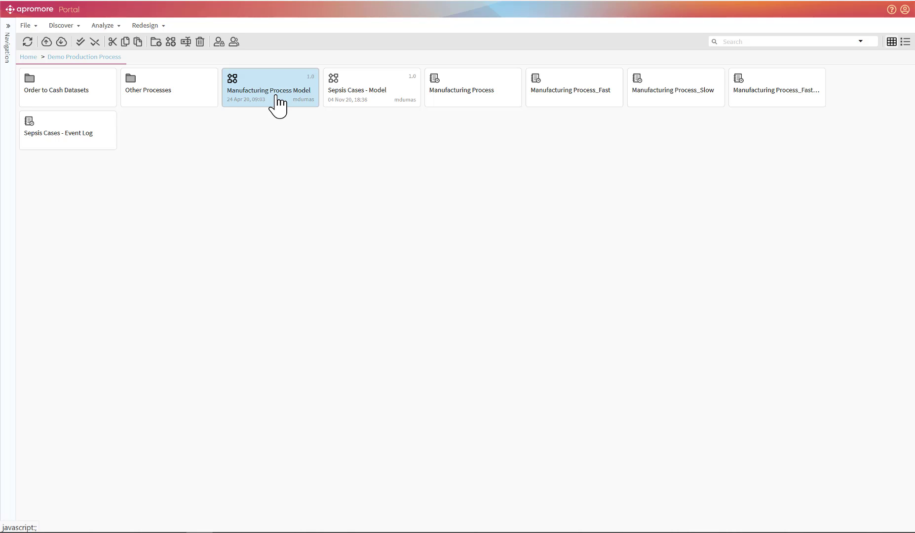
click(348, 96)
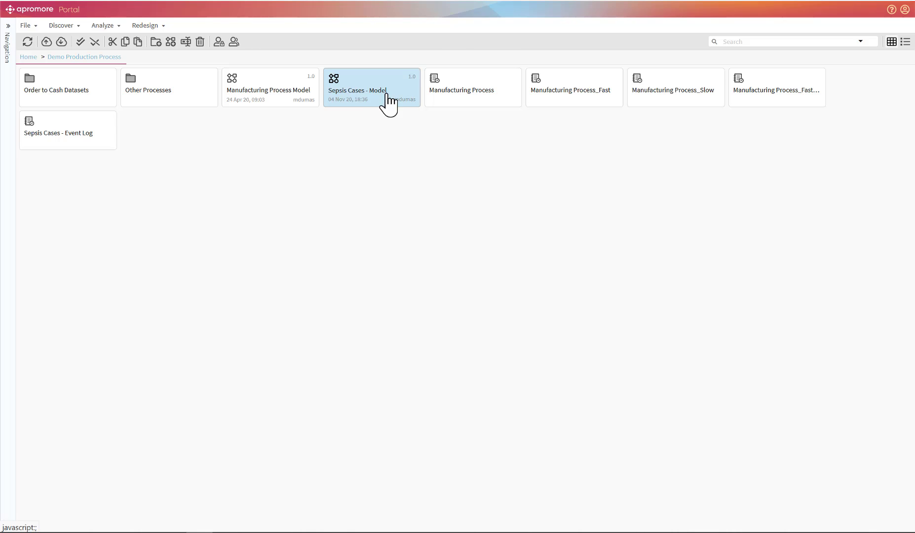
click(444, 101)
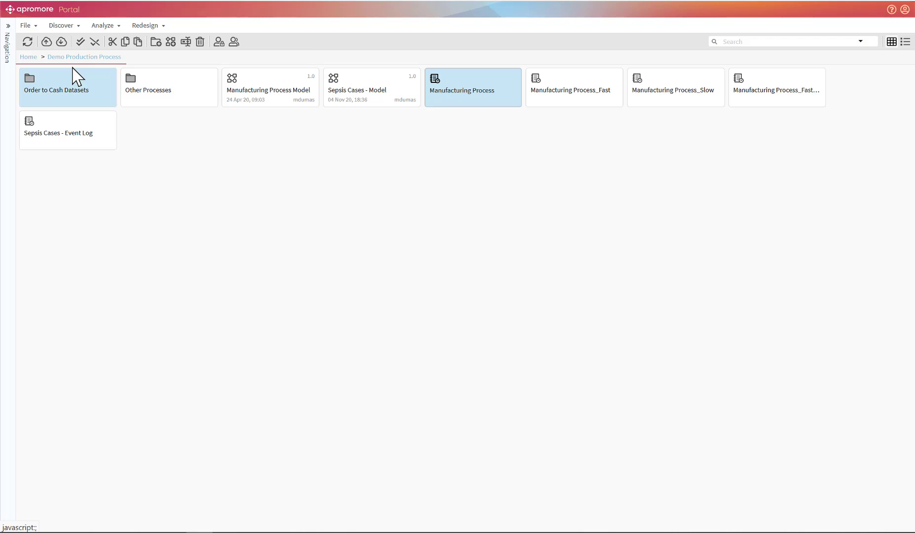
Upload the local file Production_Data.csv to the Demo Production Process folder so that it opens for CSV import.
click(46, 42)
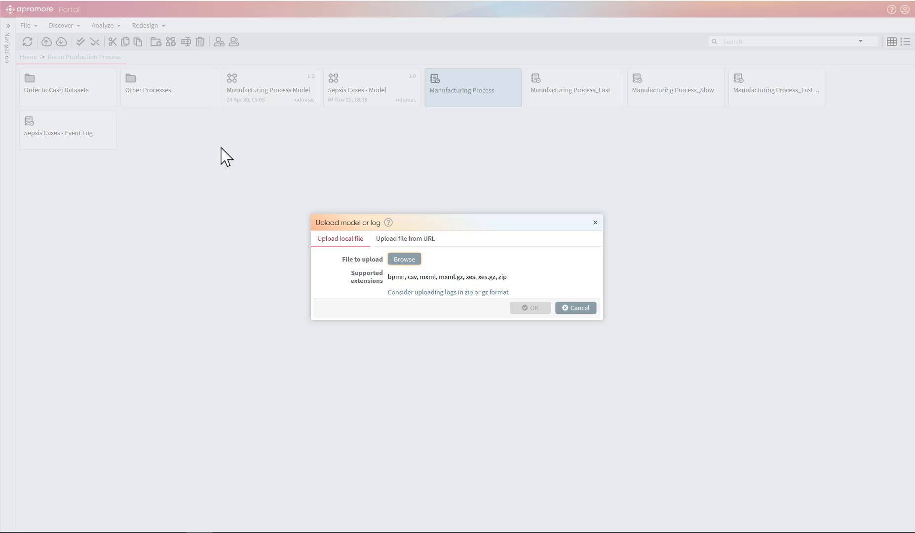
click(412, 261)
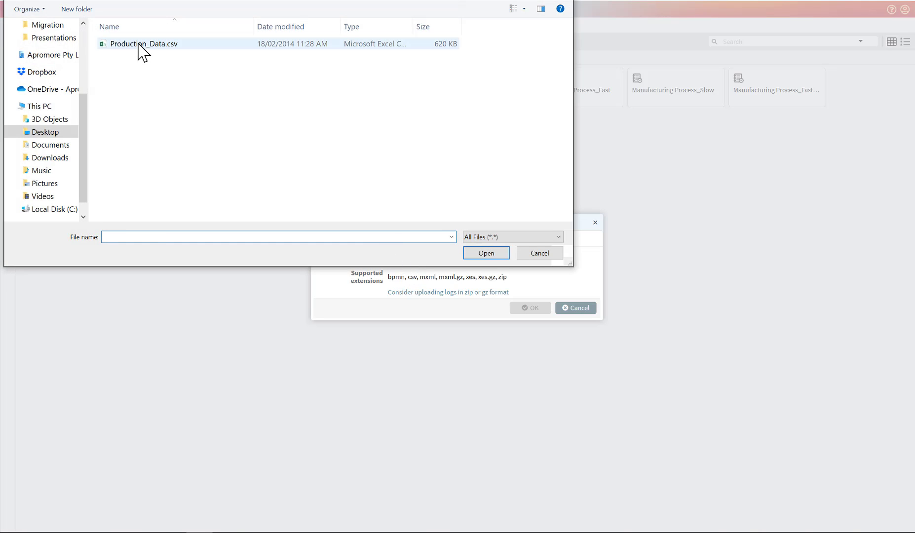
click(139, 45)
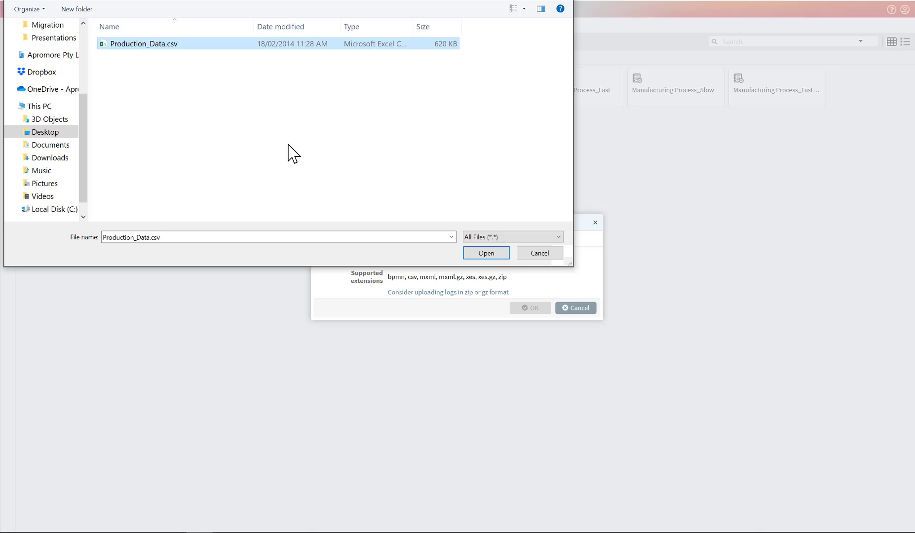
click(486, 253)
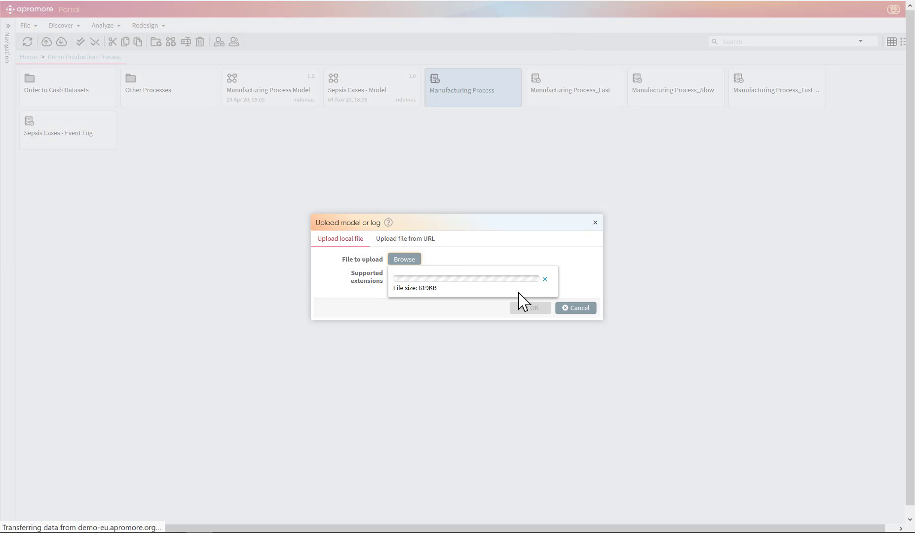
click(529, 308)
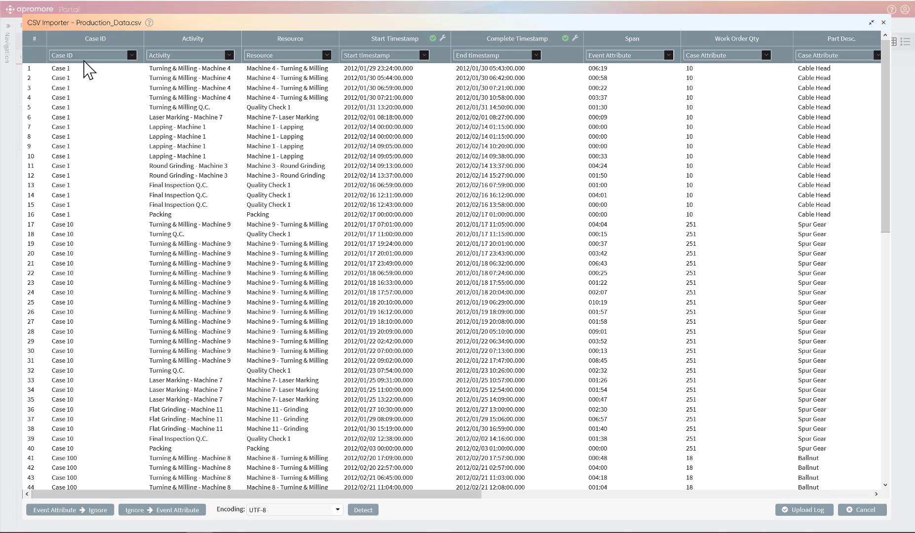
Review the column roles for Case ID, Activity, Resource and the further attributes of Production_Data.csv, and cancel the import.
click(88, 56)
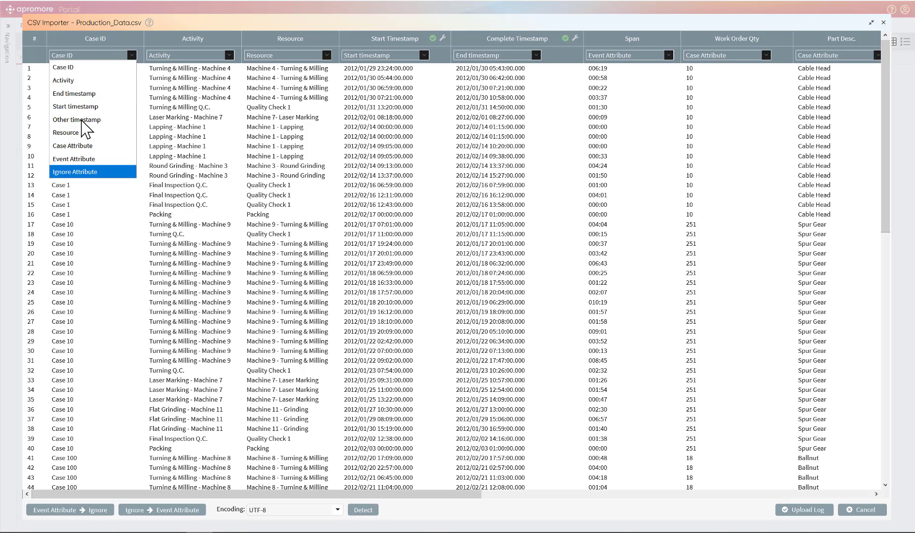
click(72, 56)
click(175, 58)
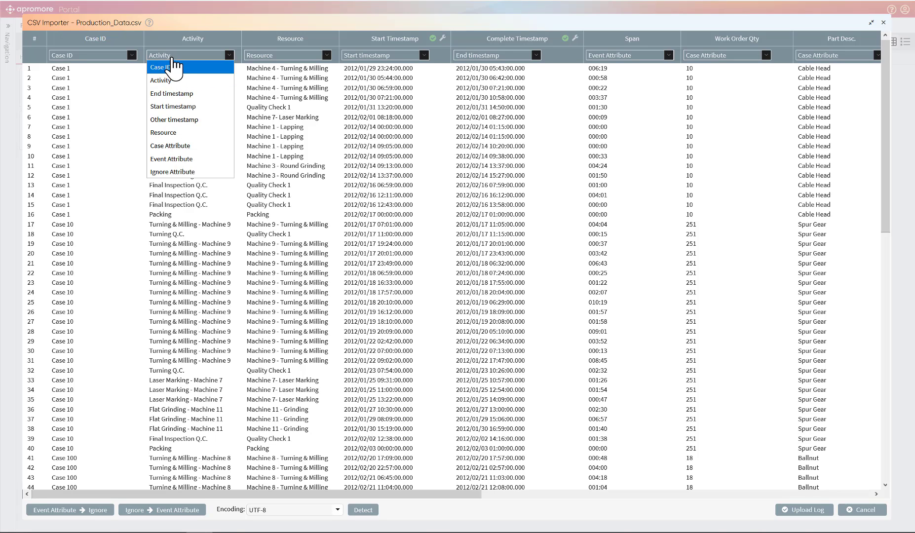
click(178, 59)
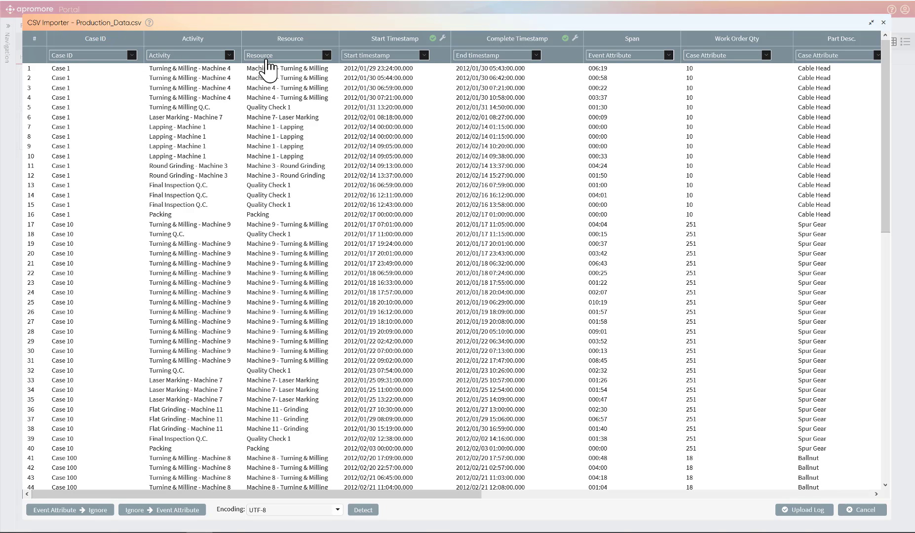
click(268, 57)
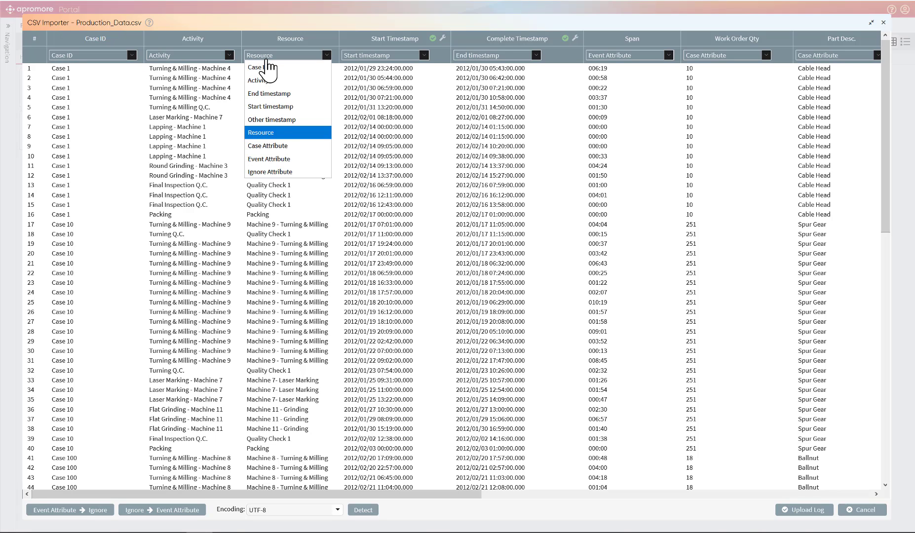
click(271, 133)
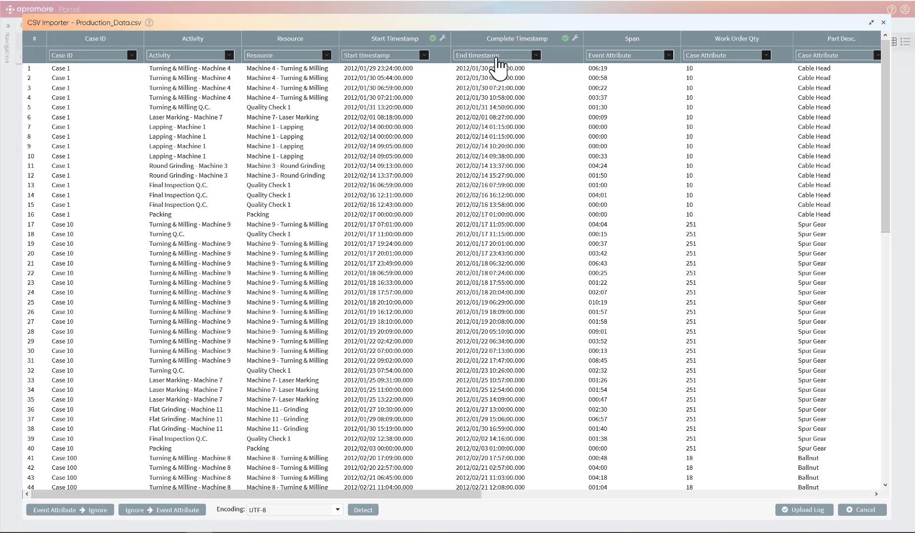
drag(465, 497, 612, 507)
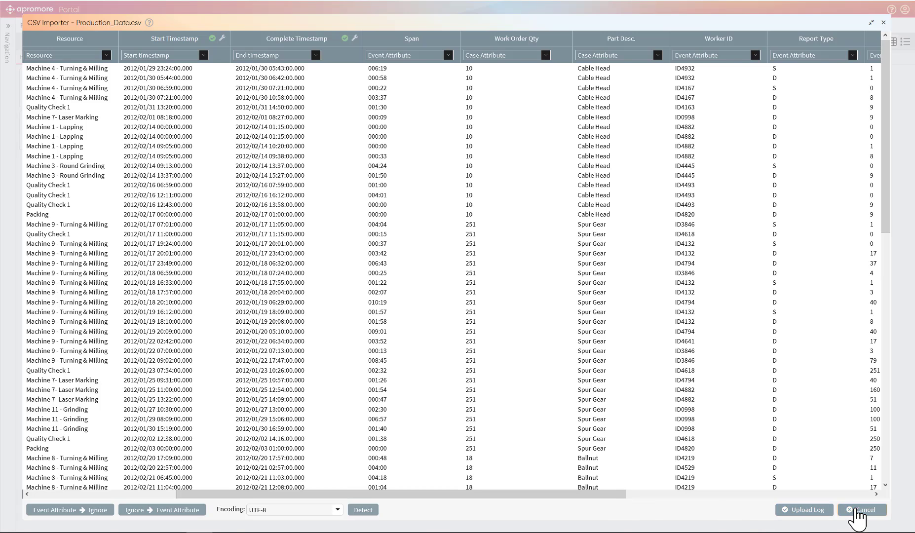
click(858, 514)
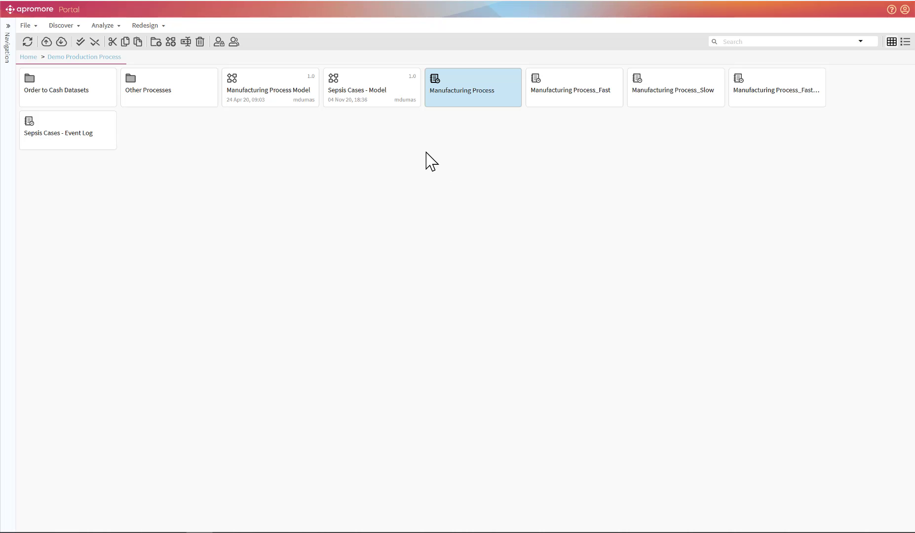
Open the Manufacturing Process log as a process map and inspect the map's starting activities up close.
double_click(451, 99)
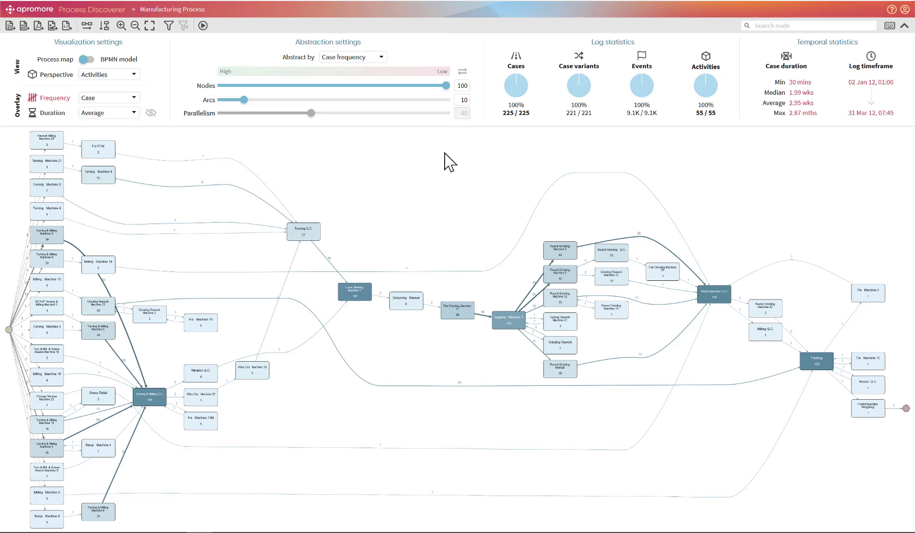
scroll(401, 239, up, 5)
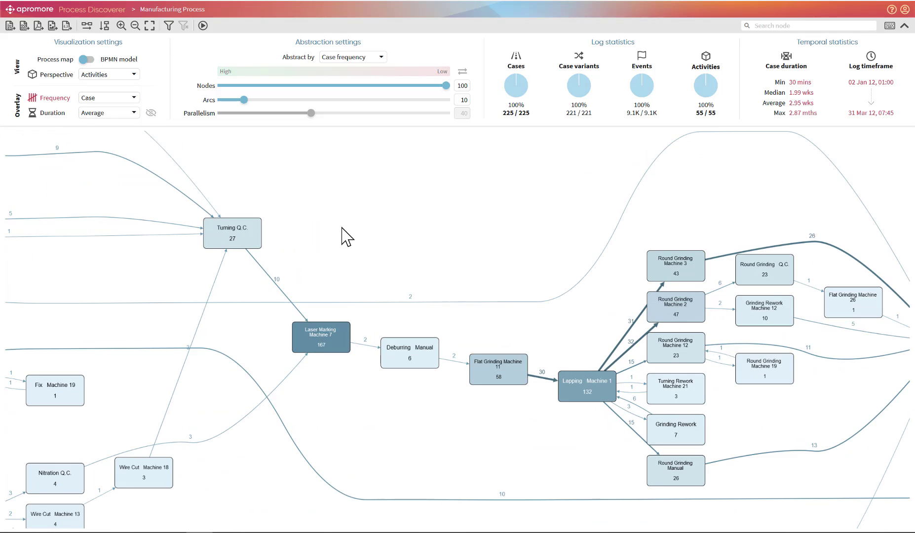
drag(402, 237, 660, 271)
drag(331, 222, 394, 283)
drag(112, 503, 43, 462)
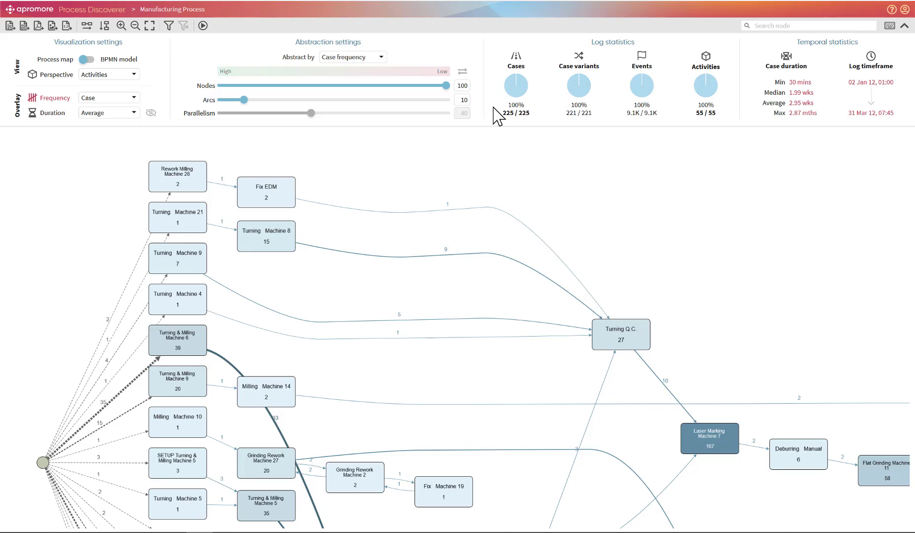
Examine the log statistics for cases, case variants and events, along with the opening section of the process map.
triple_click(596, 41)
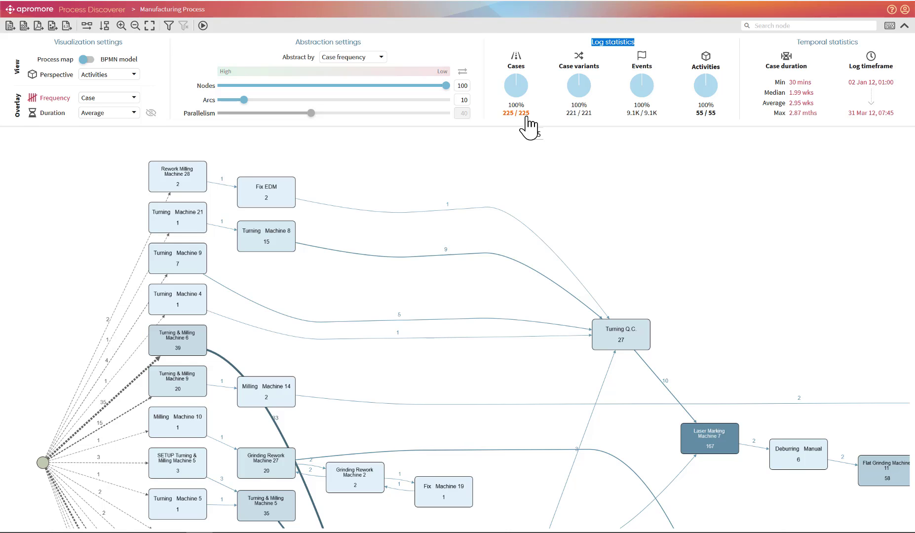
key(ctrl+plus)
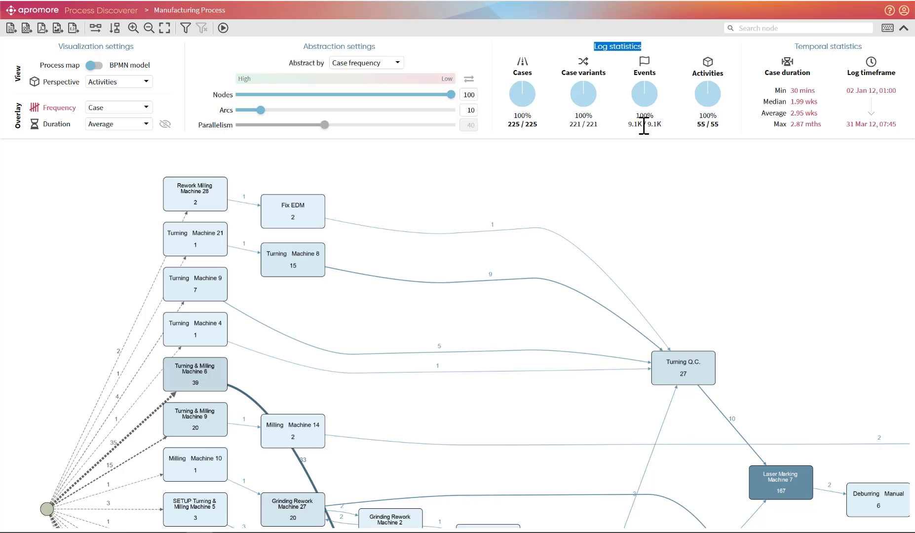
mouse_move(642, 125)
click(595, 124)
drag(594, 124, 572, 128)
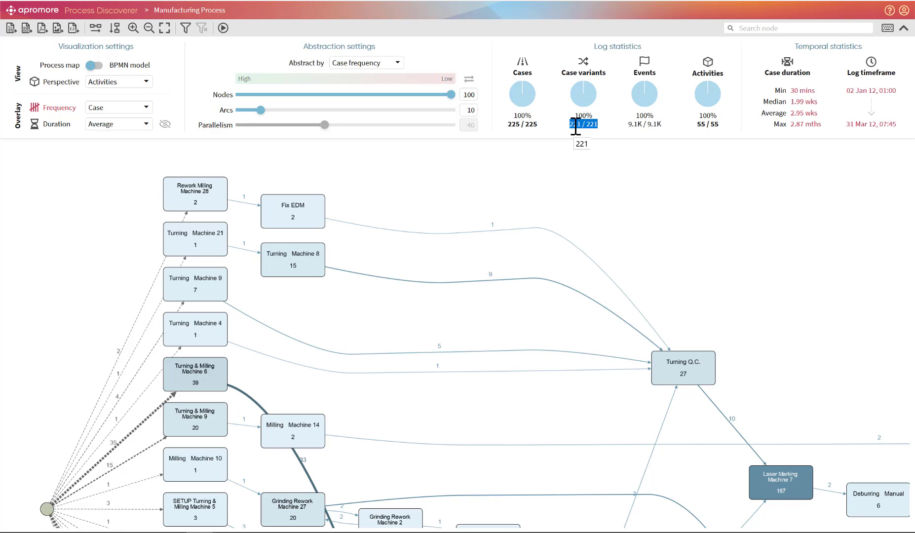
click(461, 175)
scroll(457, 179, down, 1)
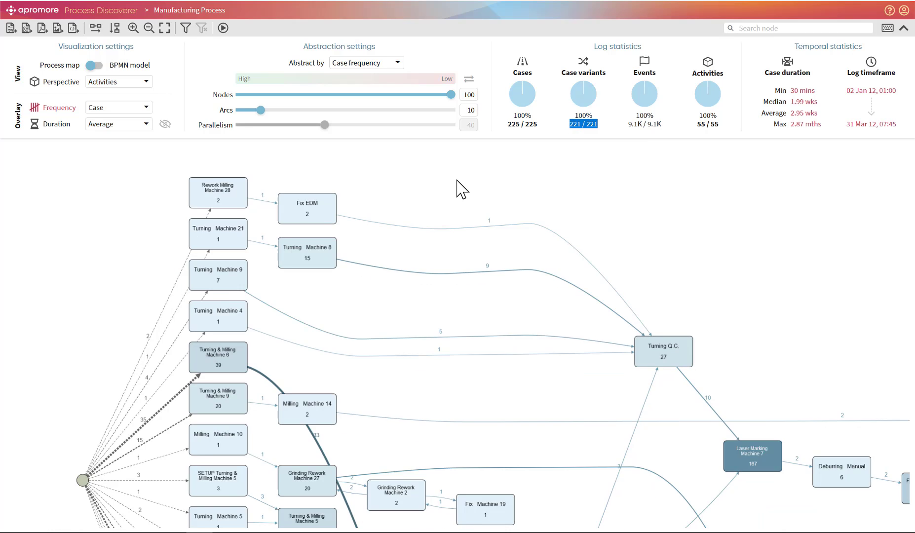
scroll(457, 185, down, 1)
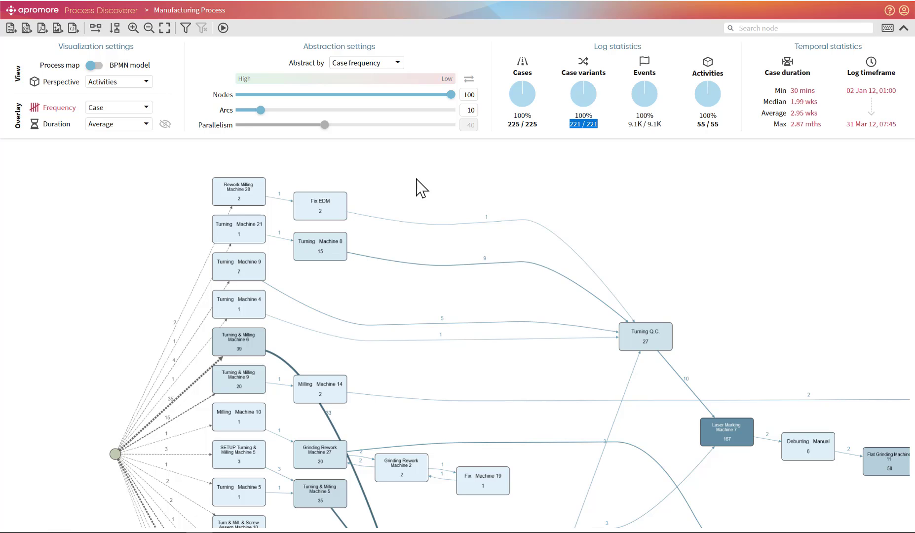
scroll(410, 186, up, 1)
drag(416, 197, 395, 184)
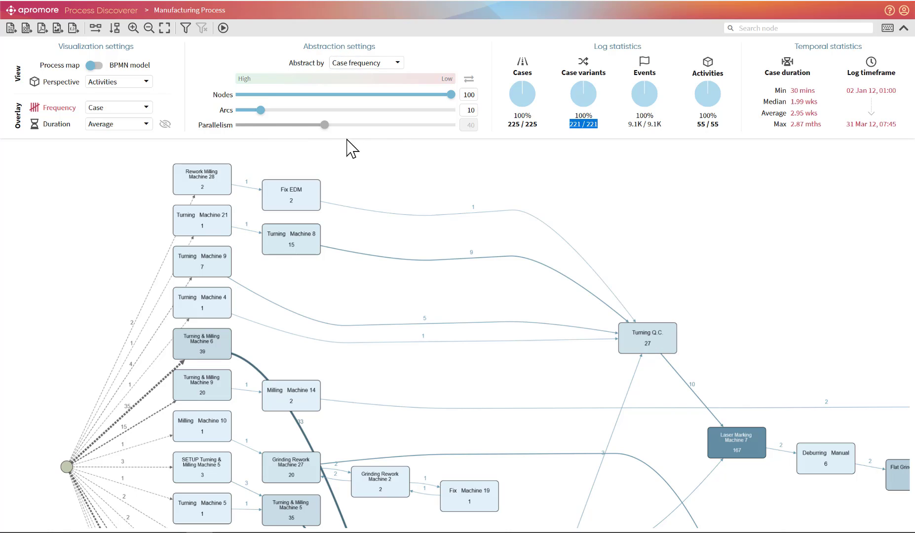
Raise the arcs abstraction to 100 to show every connection in the process map.
click(261, 110)
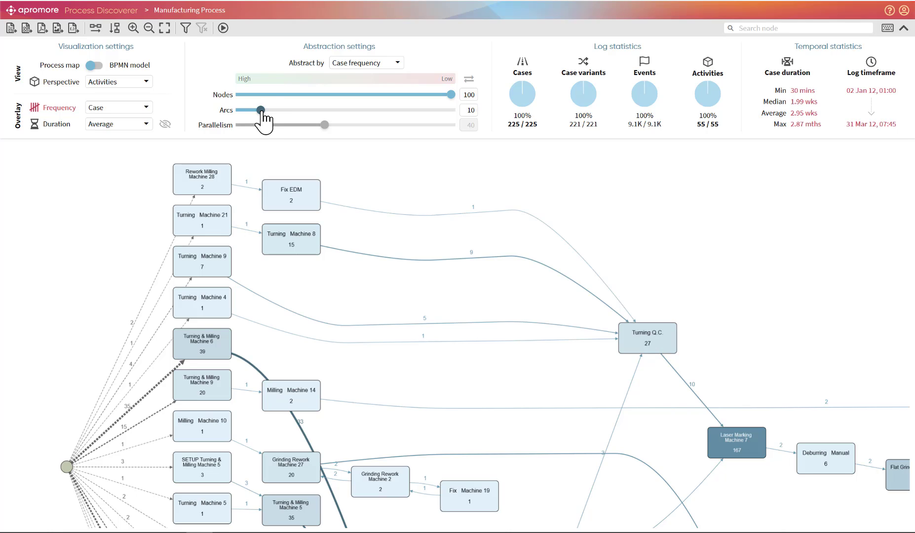
drag(261, 111, 459, 118)
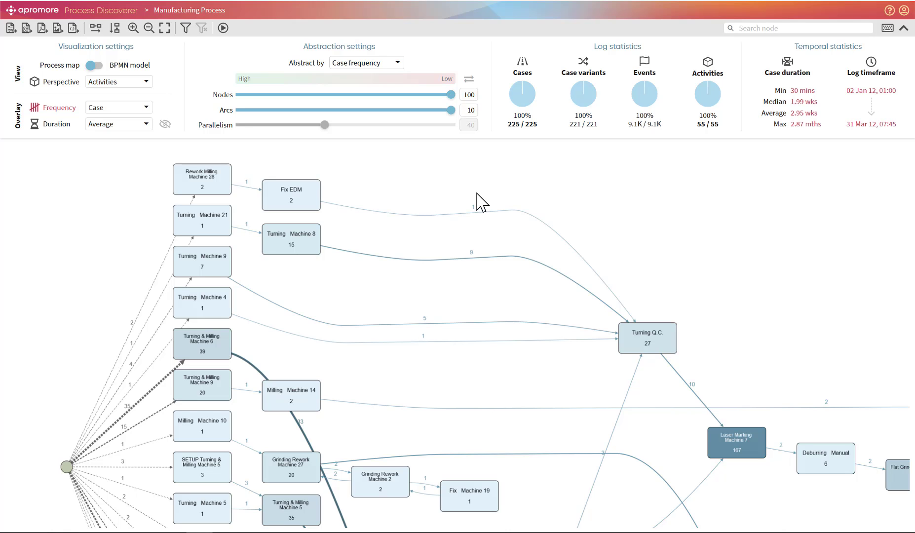
scroll(502, 254, up, 5)
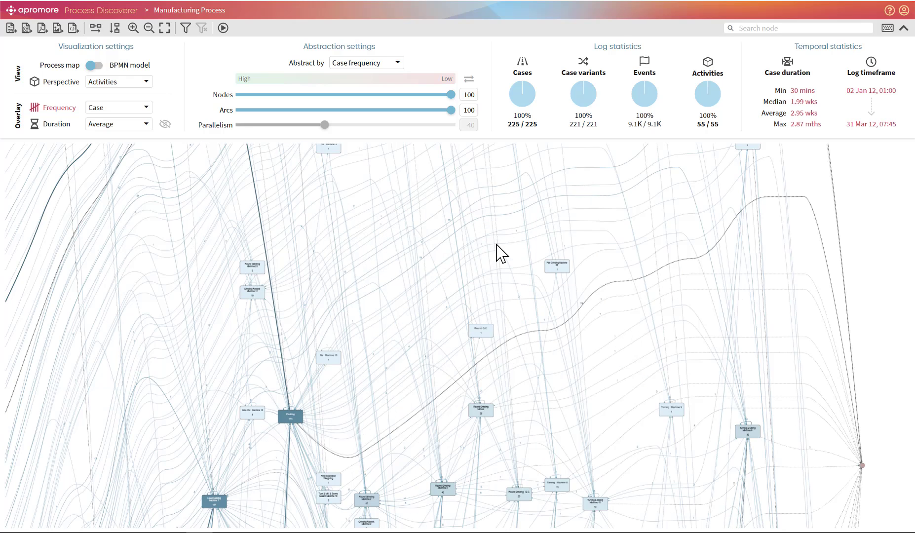
scroll(437, 269, down, 2)
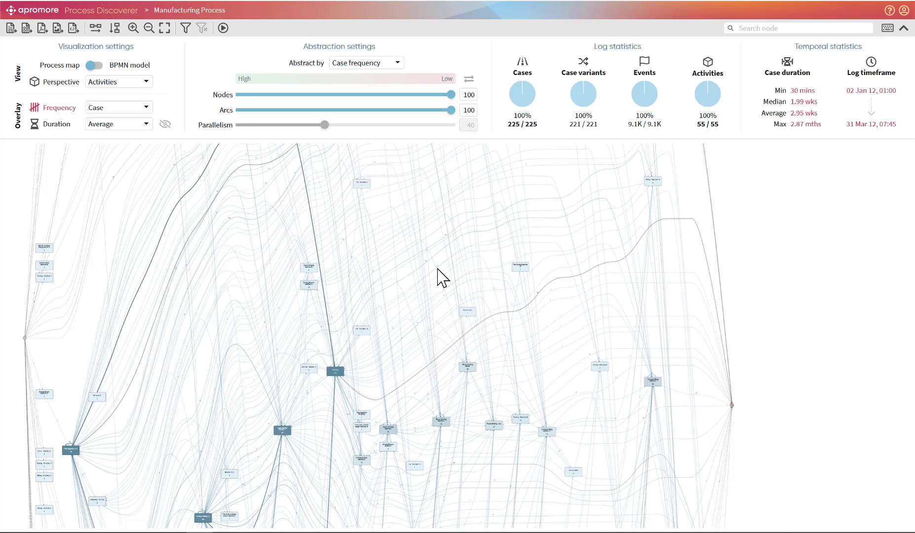
Set the arcs abstraction to 20 and inspect the simplified process map around its starting activities.
click(282, 111)
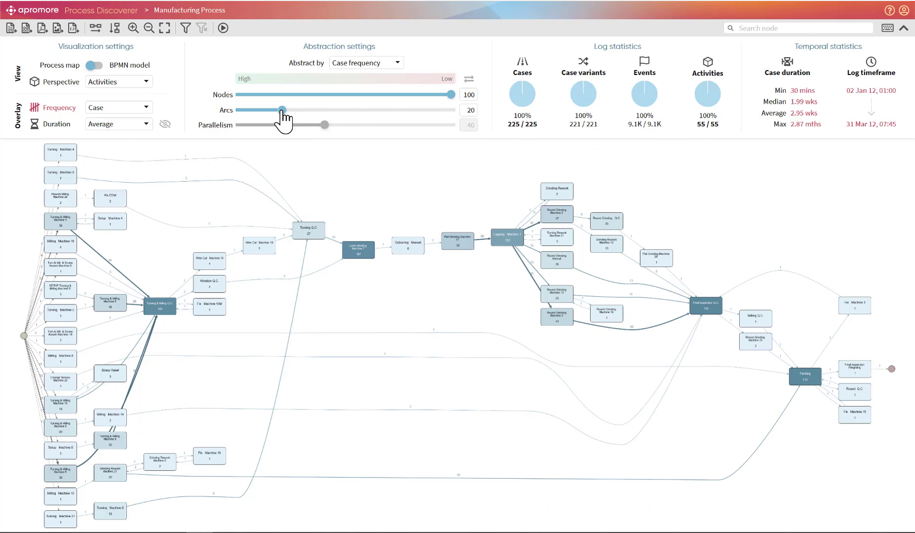
scroll(313, 194, up, 4)
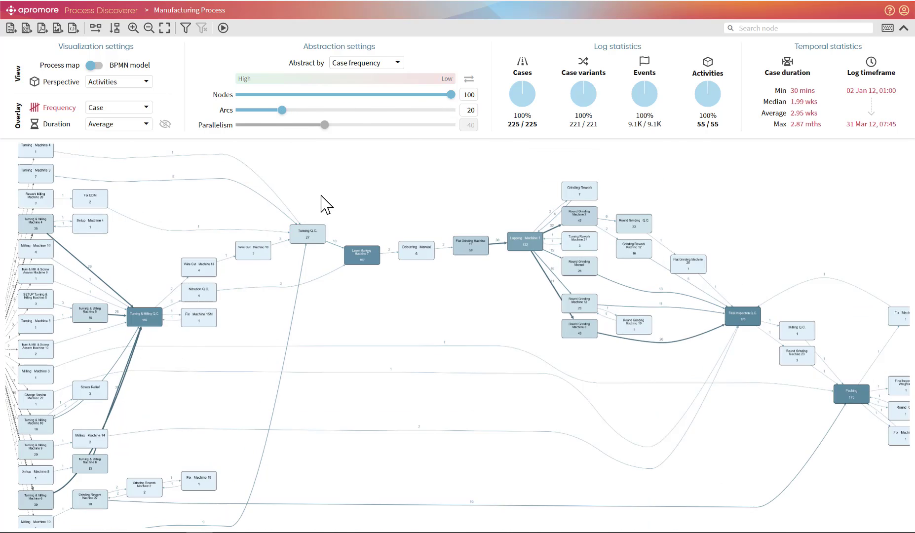
drag(430, 241, 443, 241)
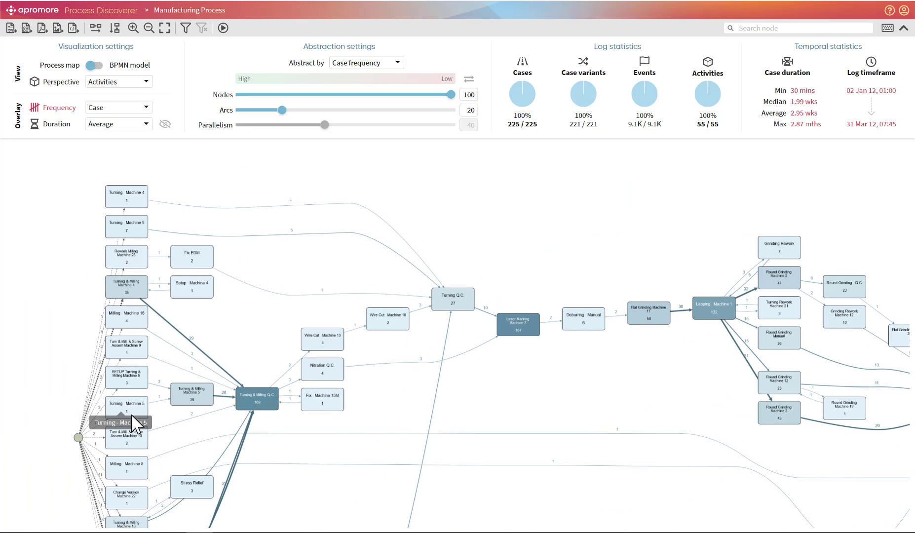
scroll(239, 296, up, 2)
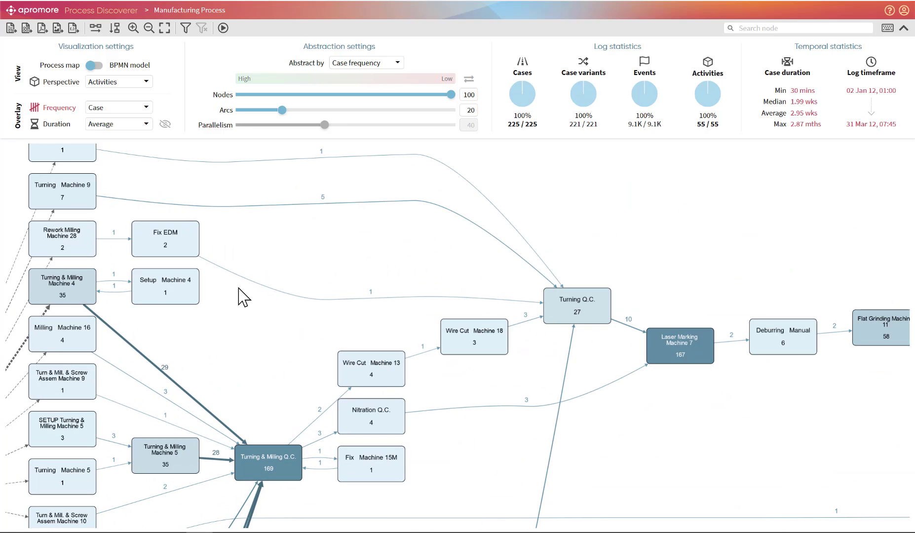
drag(298, 198, 321, 240)
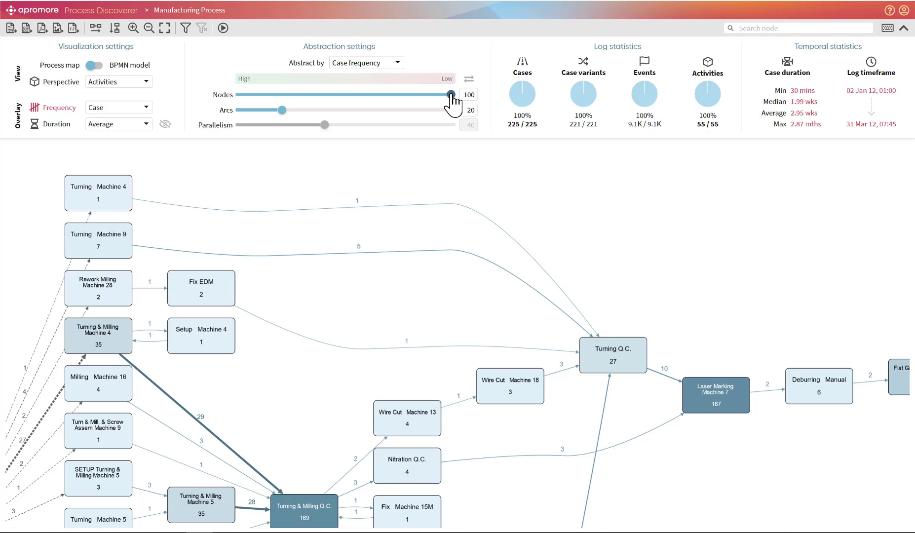
Set the nodes abstraction to 49 and invert the case frequency order so that it runs from low to high.
drag(451, 95, 344, 97)
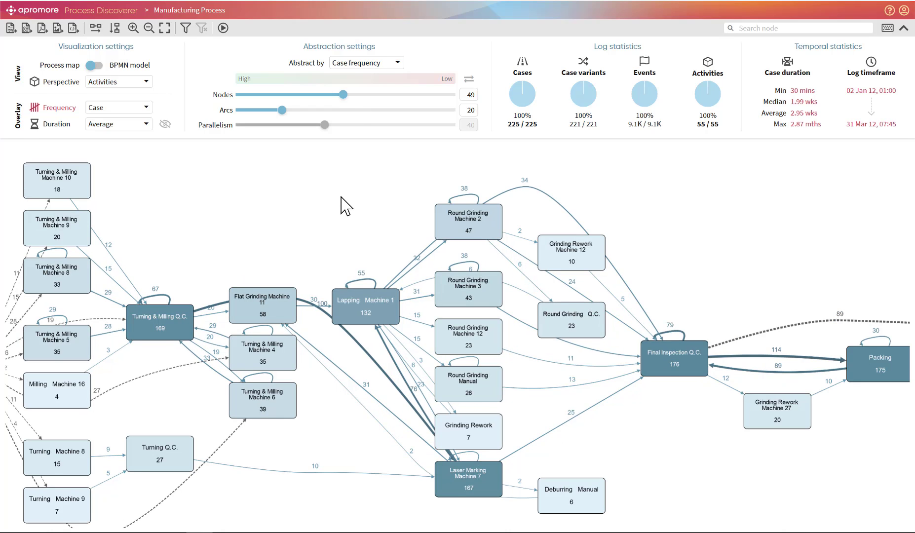
scroll(345, 203, up, 1)
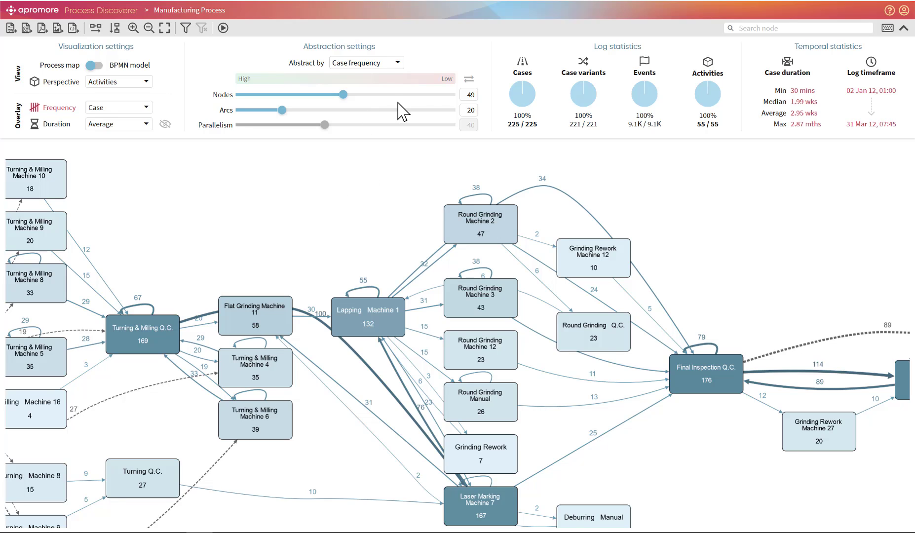
click(469, 80)
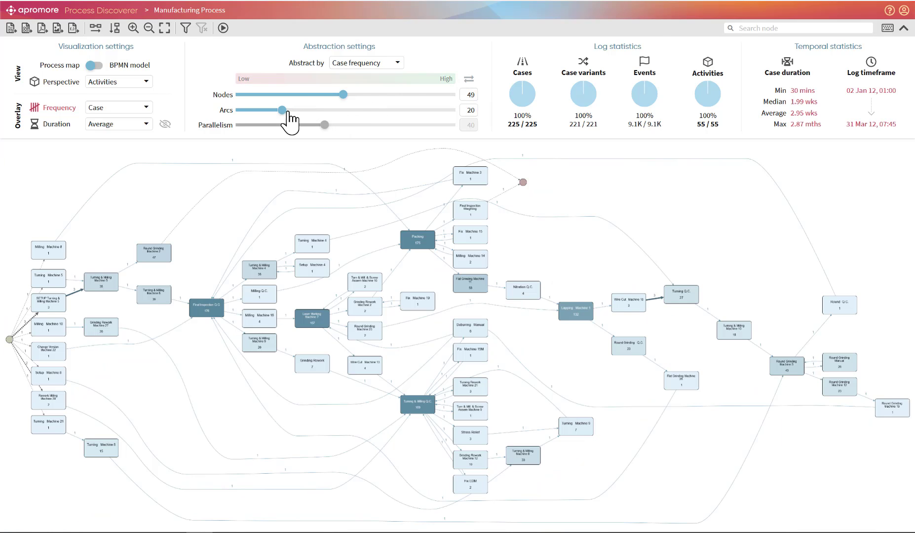
Examine the process map ordered from low to high case frequency around Final Inspection Q.C. and its neighbouring activities.
scroll(320, 170, up, 2)
scroll(228, 214, up, 1)
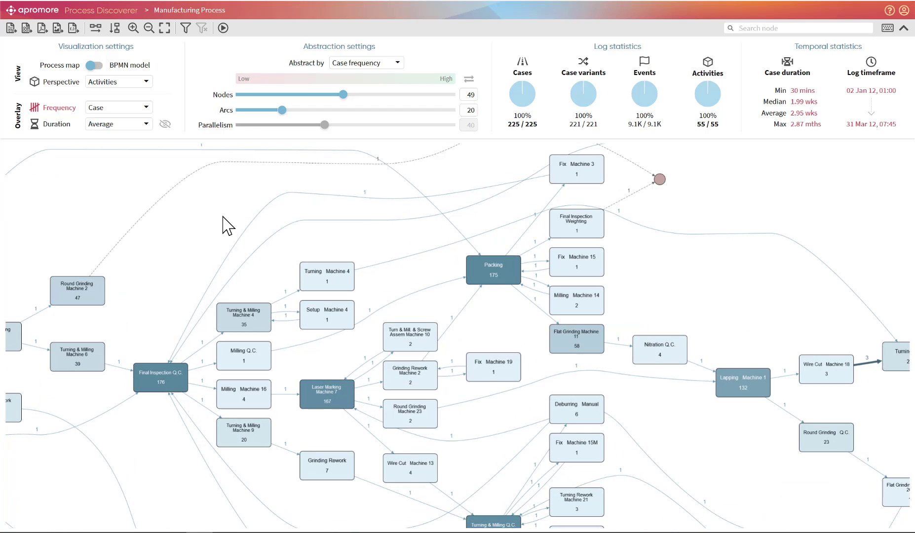
drag(216, 219, 446, 185)
scroll(404, 200, up, 3)
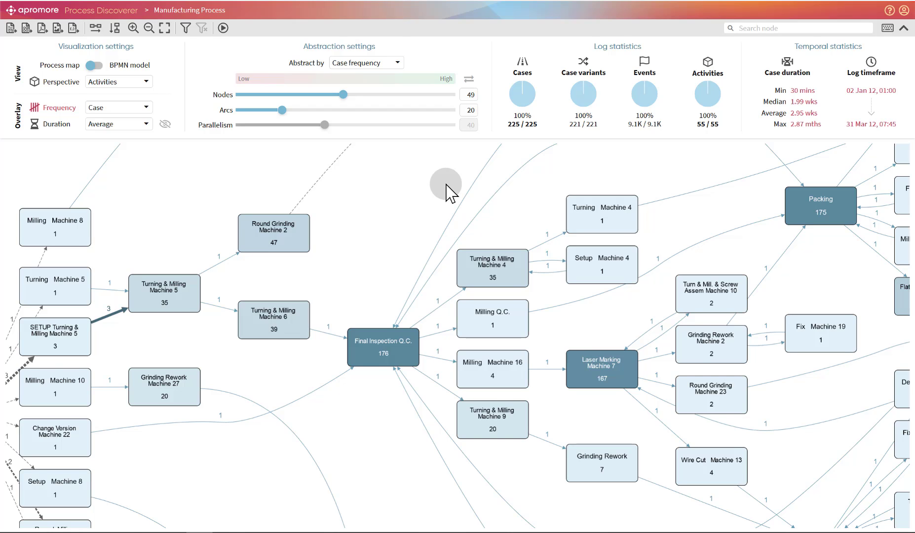
drag(447, 184, 455, 189)
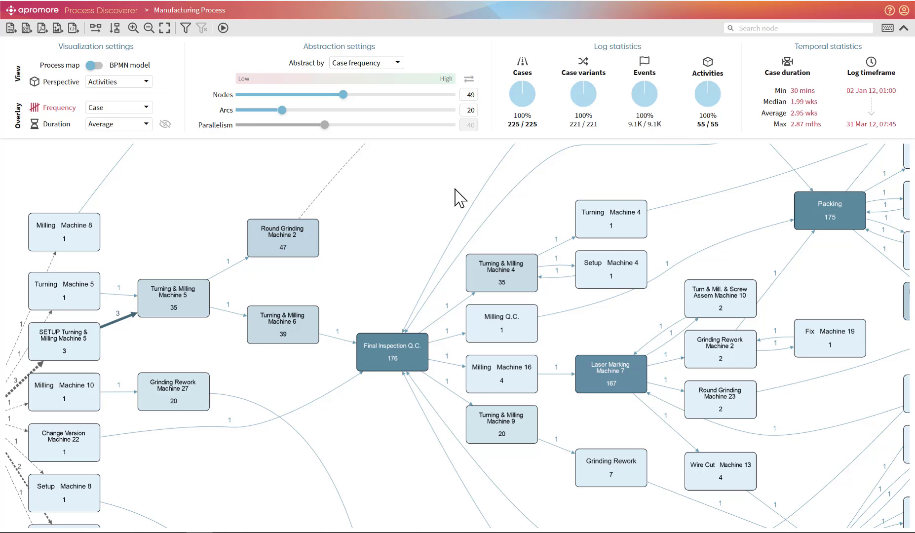
Review the available abstraction criteria and keep Case frequency selected.
click(395, 66)
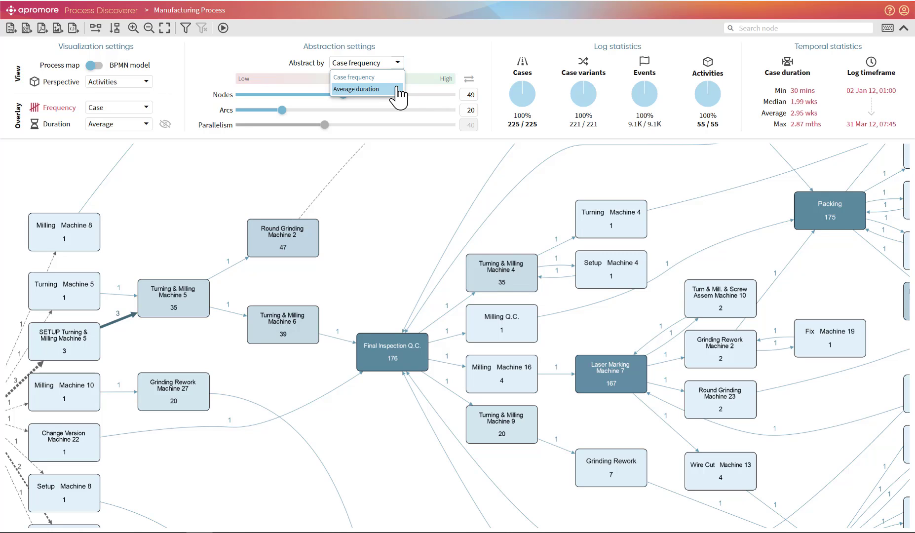
drag(397, 88, 429, 57)
click(438, 57)
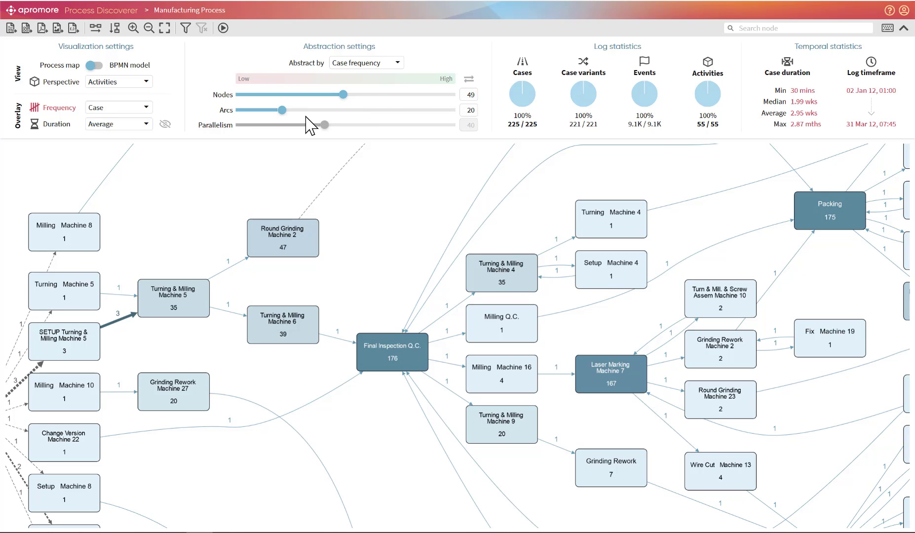
Examine the starting activities of the process map and the arcs leading to them from the start node.
scroll(267, 239, down, 3)
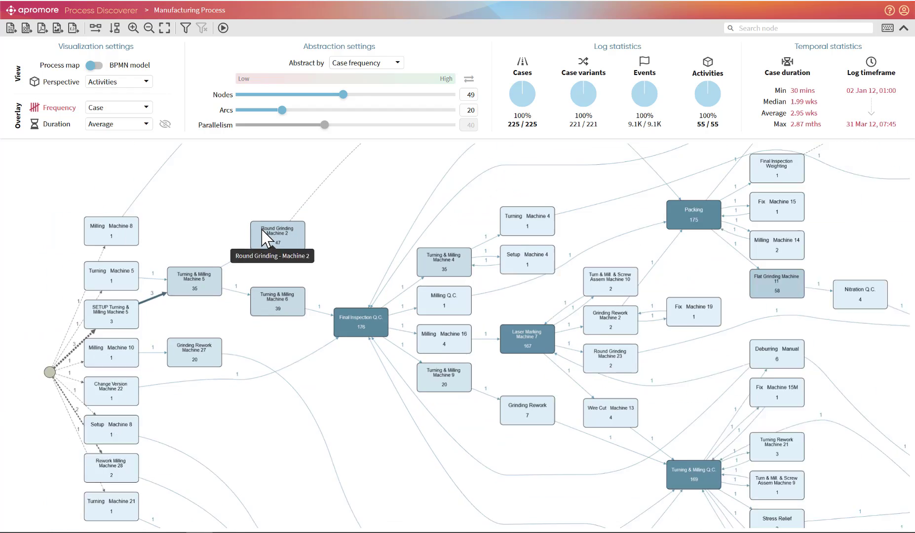
drag(245, 198, 210, 206)
scroll(203, 226, up, 1)
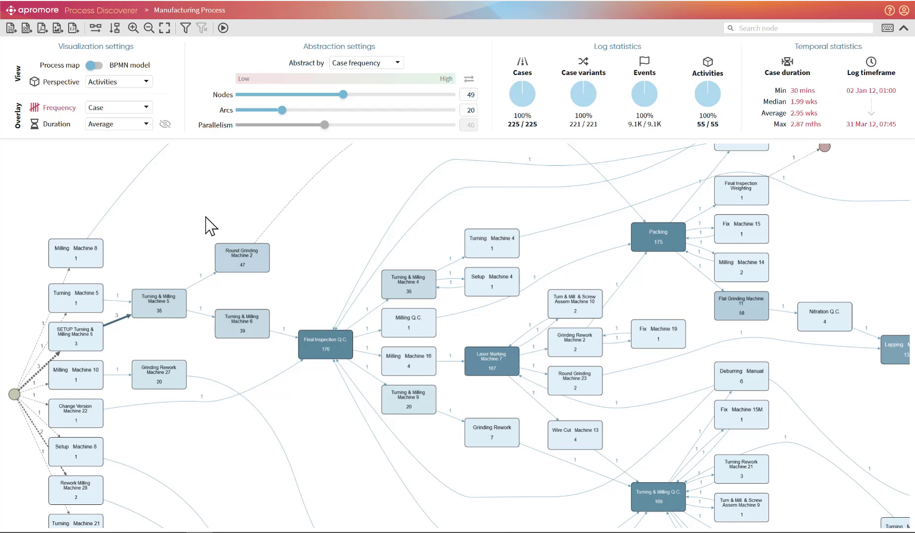
drag(204, 225, 213, 225)
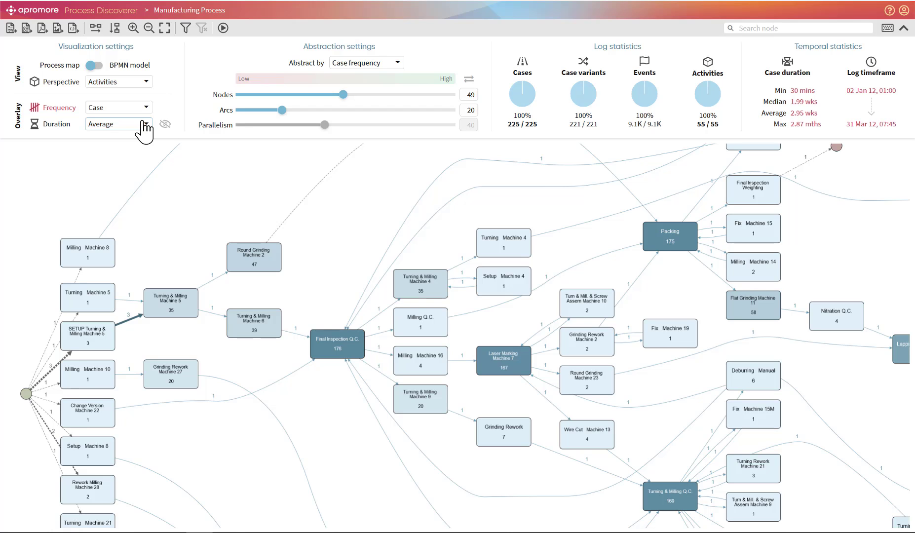
scroll(137, 256, up, 3)
mouse_move(138, 257)
mouse_down()
mouse_move(178, 228)
mouse_move(177, 190)
mouse_up()
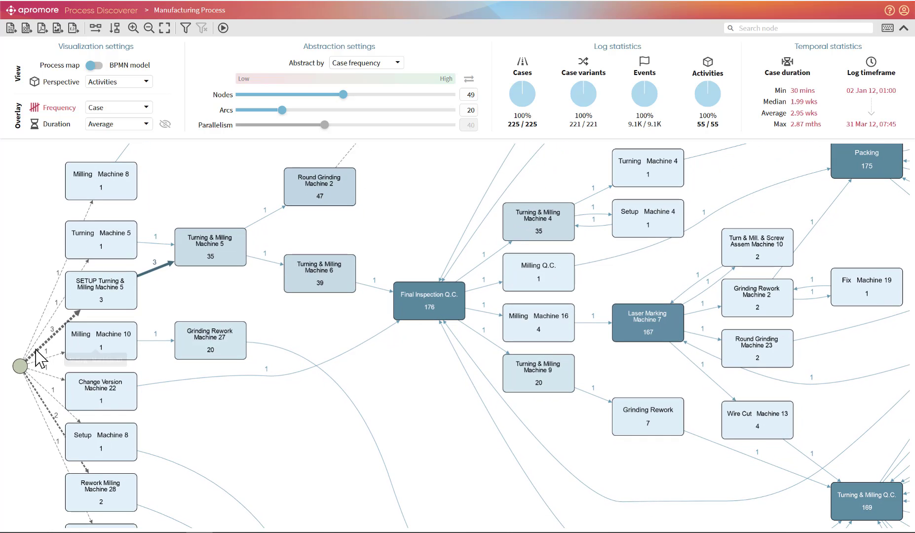
scroll(45, 318, up, 2)
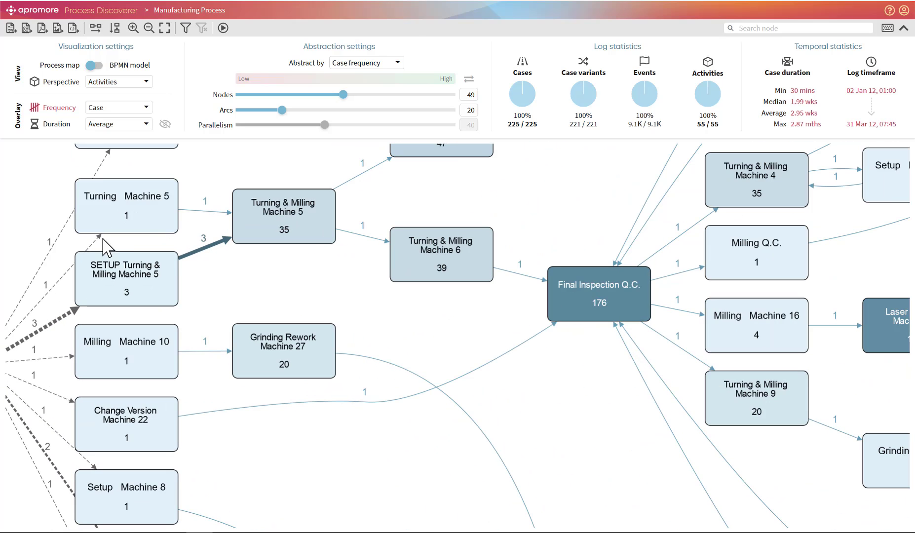
Trace the path from Turning Machine 5 through Turning & Milling Machine 5 to Turning & Milling Machine 6, highlighting the activities and first connecting arc.
click(153, 215)
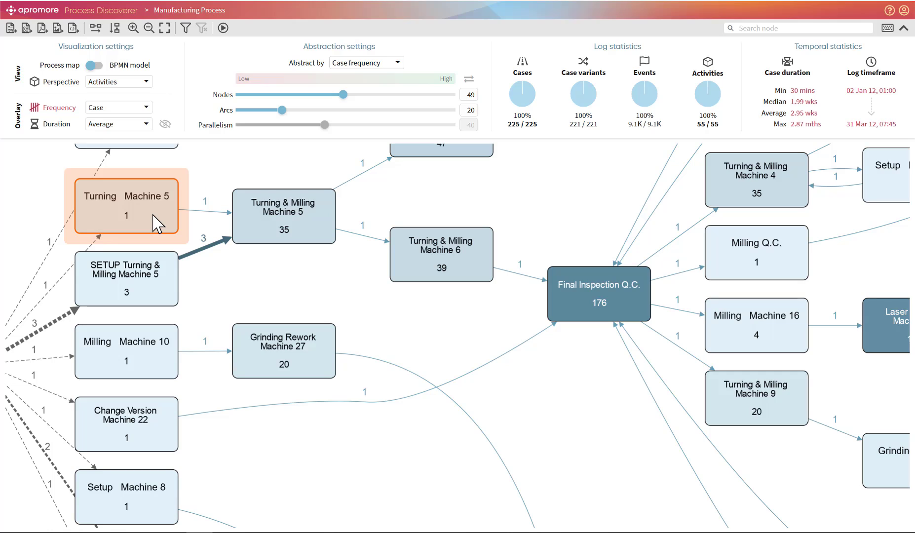
click(208, 189)
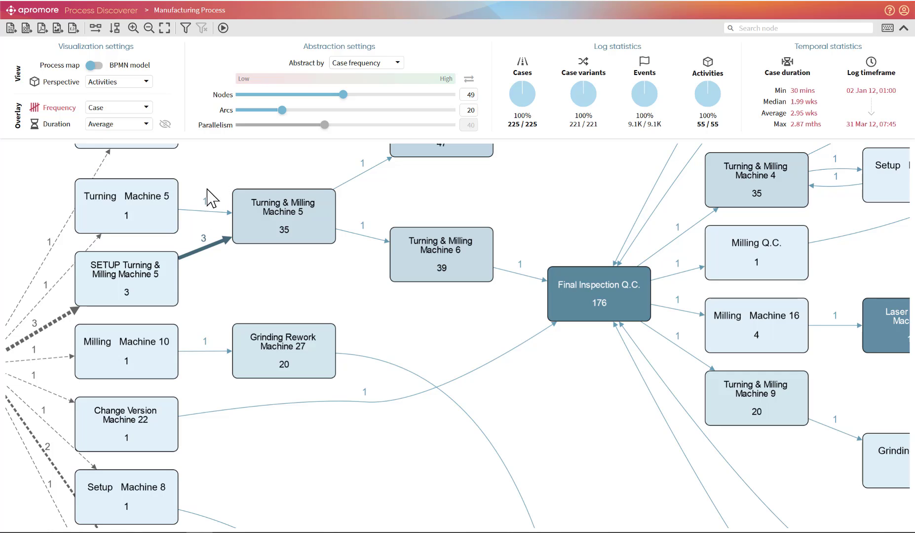
click(147, 216)
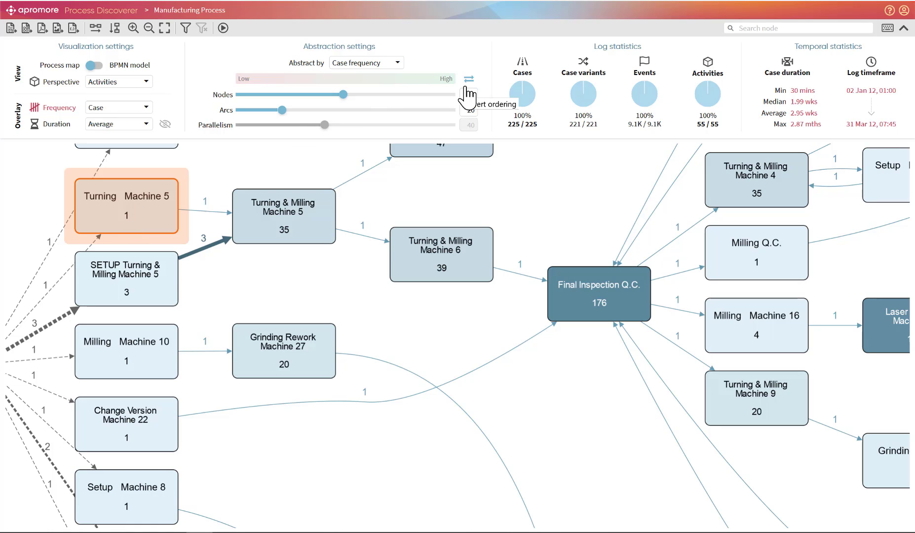
click(280, 226)
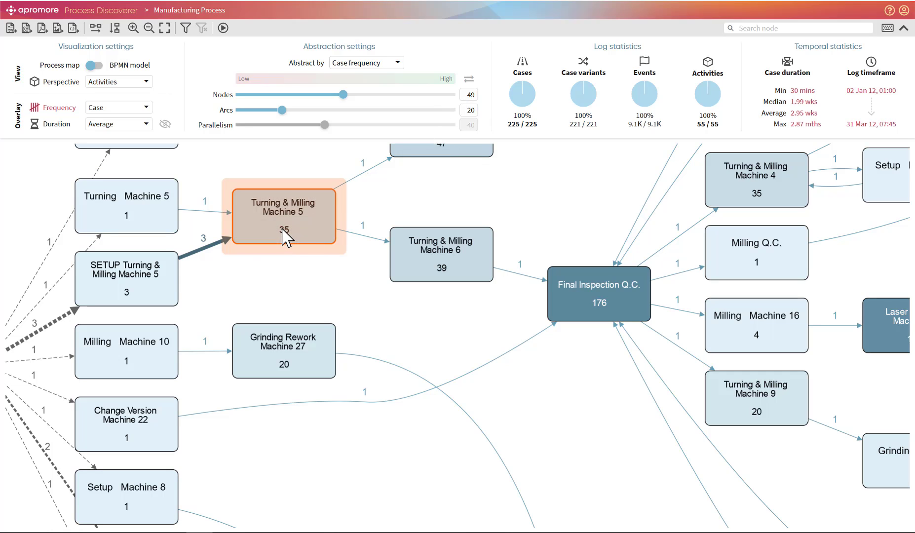
click(442, 267)
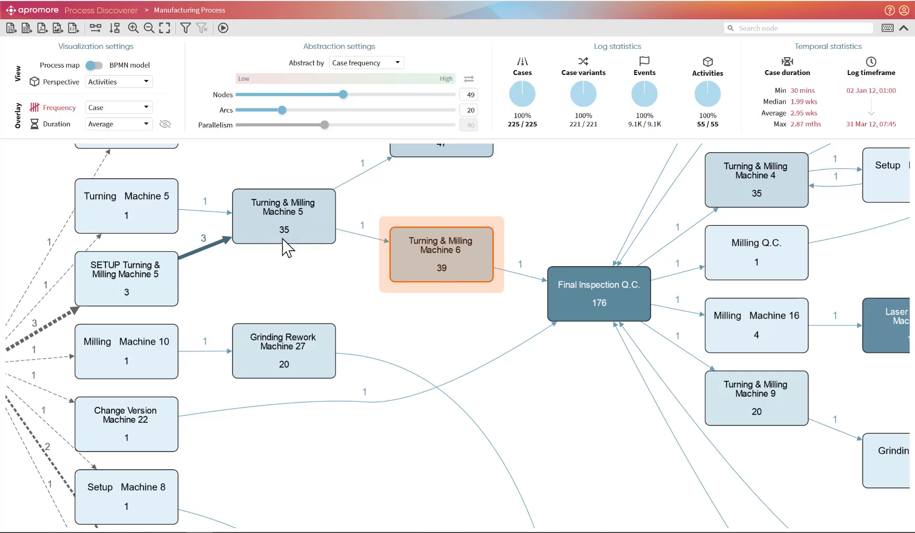
click(202, 211)
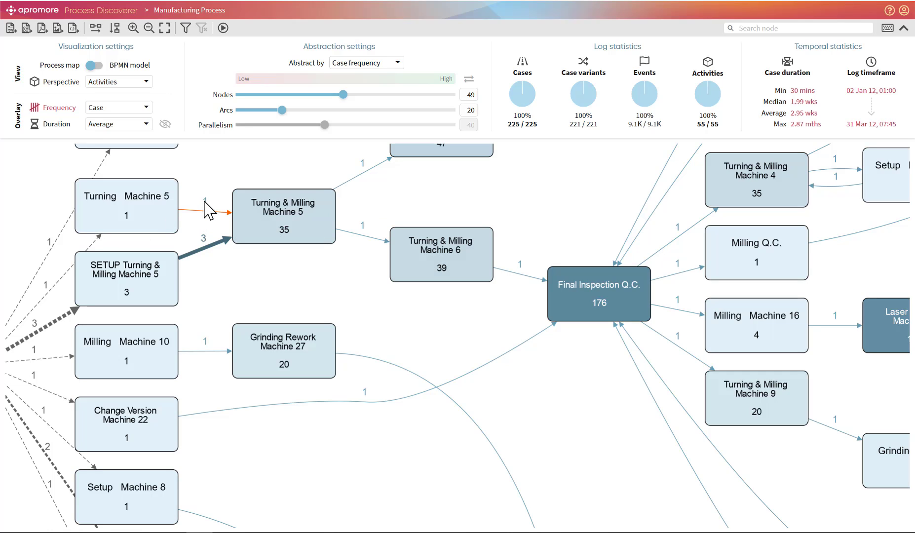
click(159, 208)
click(267, 215)
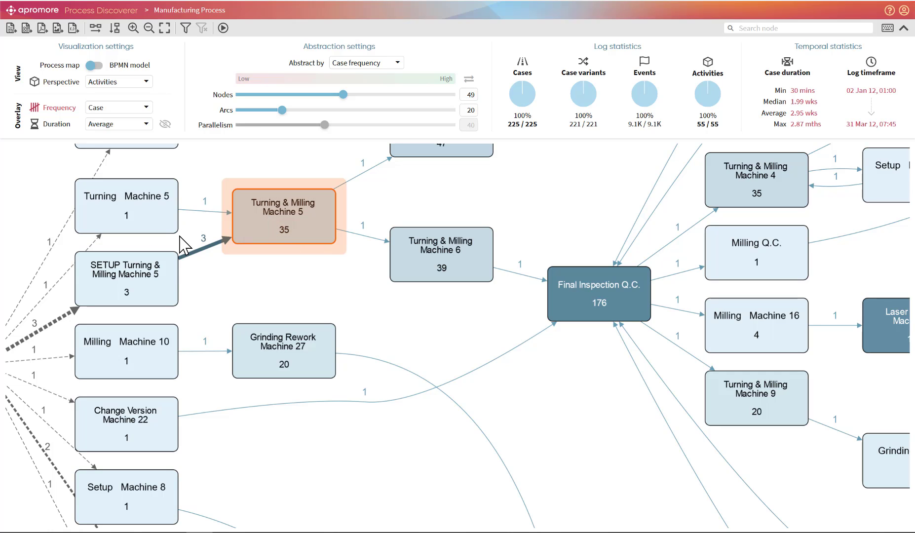
Highlight SETUP Turning & Milling Machine 5, its arc to Turning & Milling Machine 5, and that following activity.
click(143, 285)
click(190, 252)
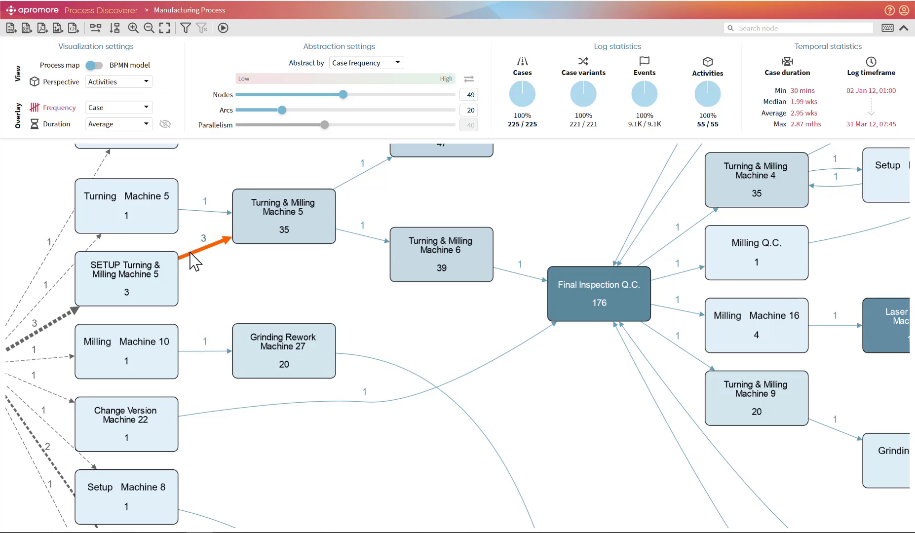
click(135, 278)
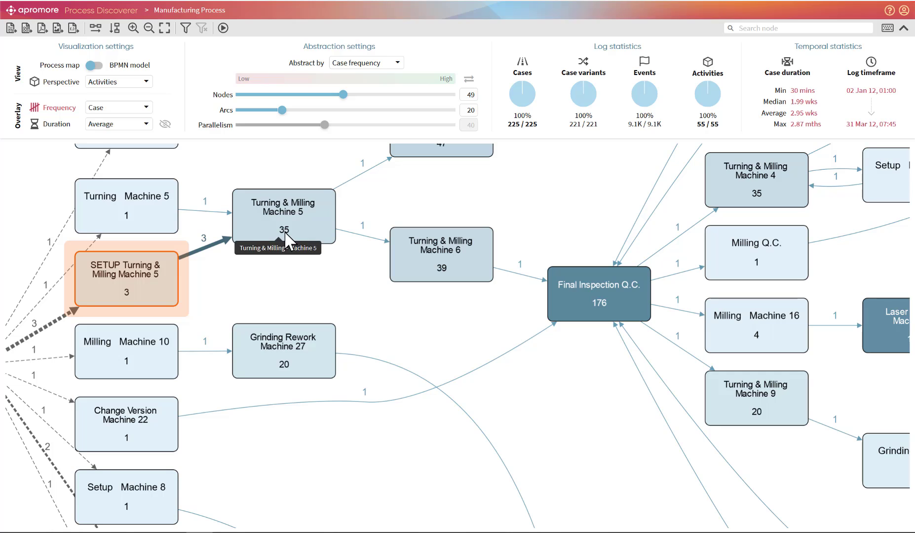
click(296, 212)
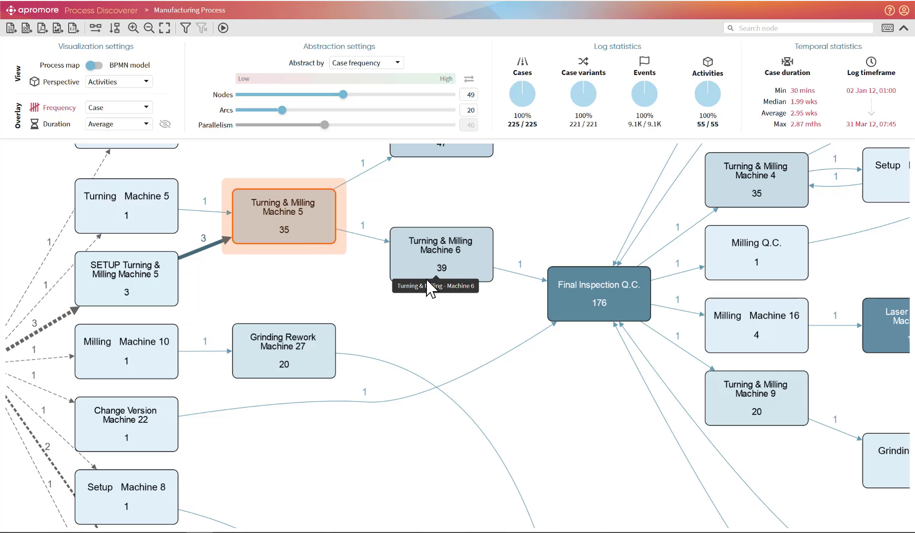
Invert the case frequency order to run from high to low and raise the nodes abstraction to 100.
click(469, 80)
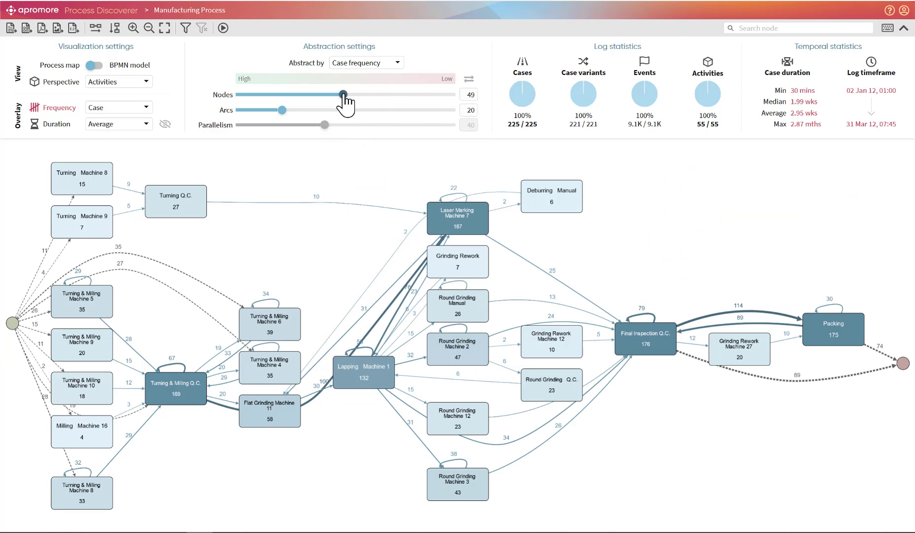
drag(343, 94, 450, 95)
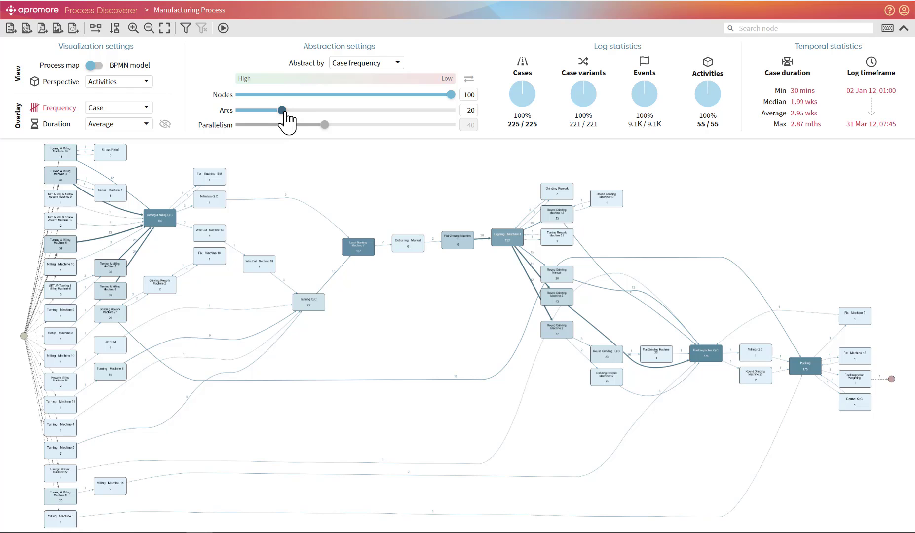
Set the arcs abstraction to 14 and inspect the first activities of the process map.
drag(285, 113, 274, 113)
scroll(292, 172, up, 2)
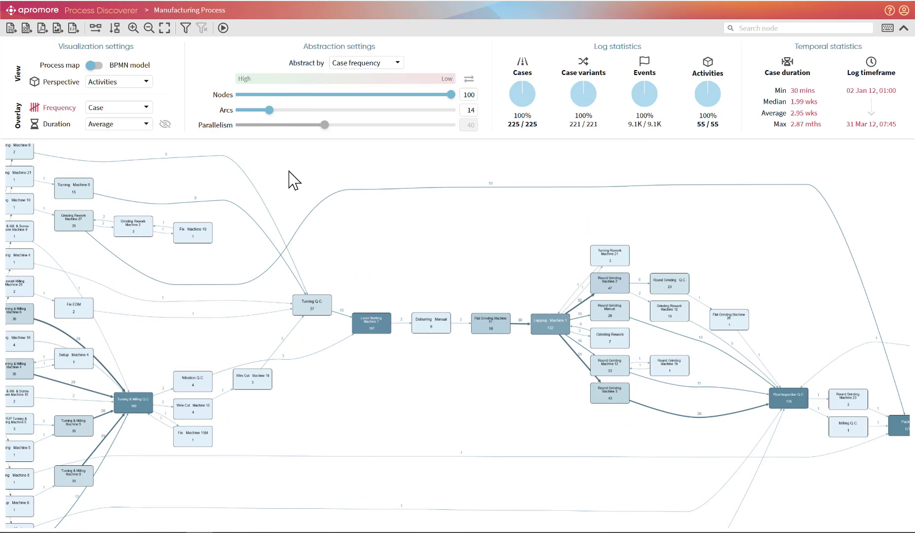
drag(287, 171, 551, 207)
scroll(324, 208, up, 1)
scroll(324, 208, up, 2)
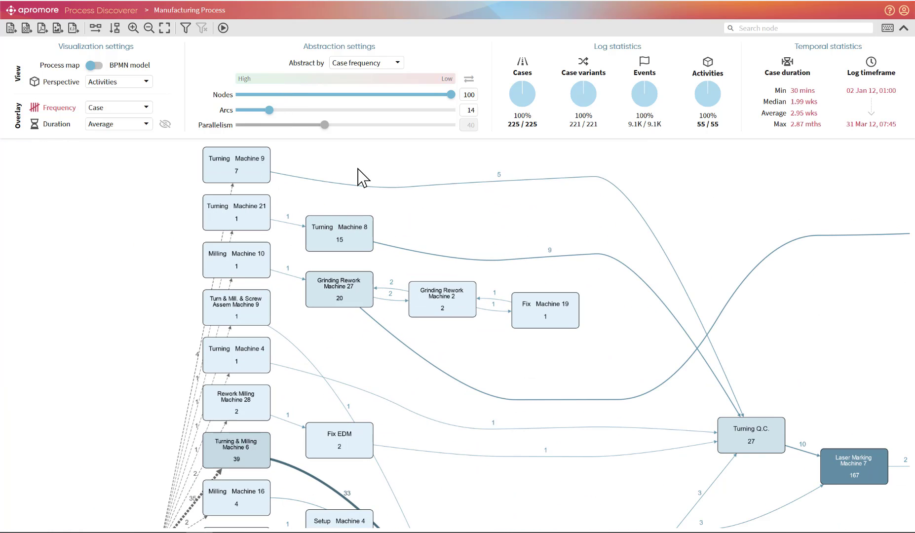
Set the arcs abstraction to 12 and nudge the Turning & Milling Machine 9 activity slightly away from its column.
drag(269, 111, 265, 110)
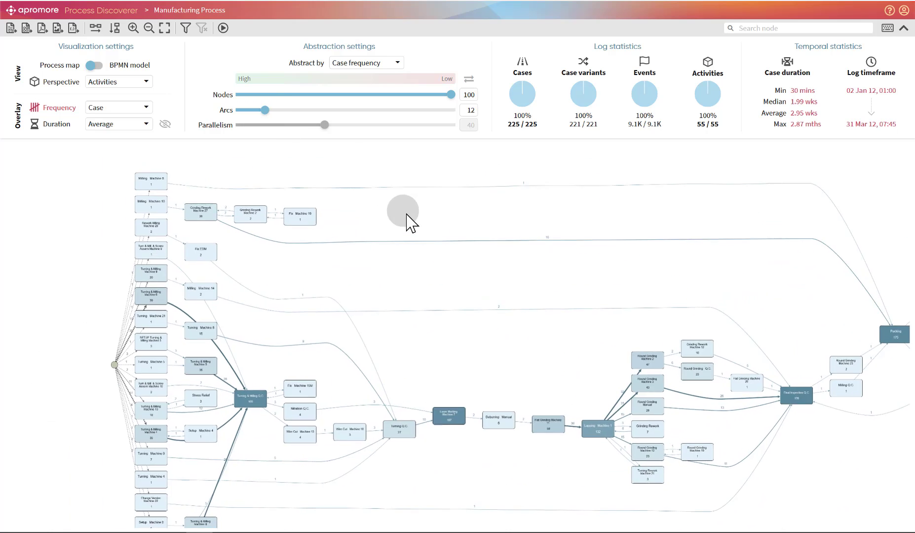
scroll(407, 222, up, 2)
drag(401, 216, 482, 221)
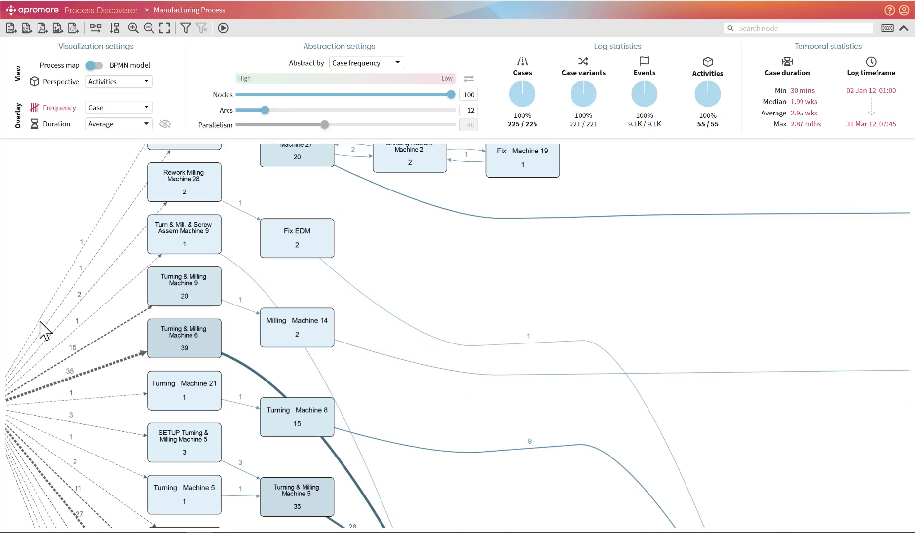
scroll(41, 329, up, 2)
drag(59, 232, 31, 251)
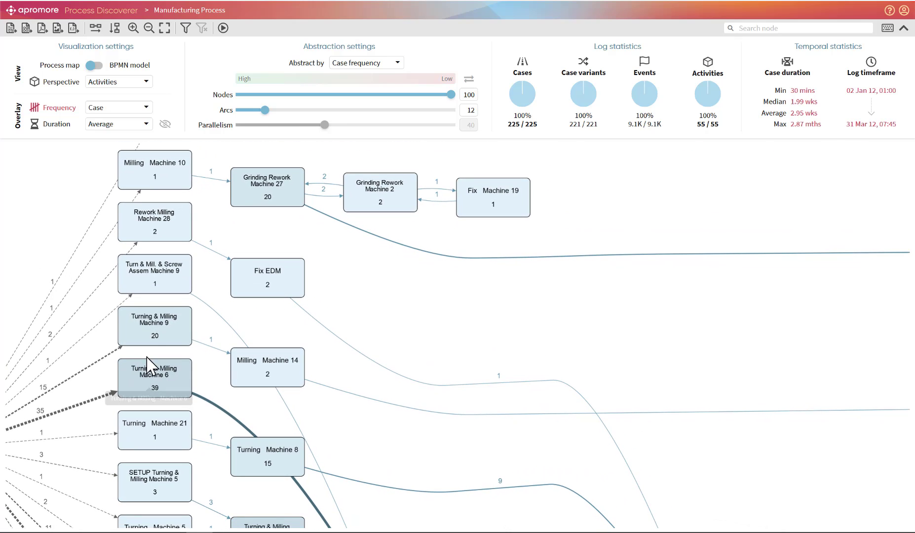
drag(145, 332, 138, 330)
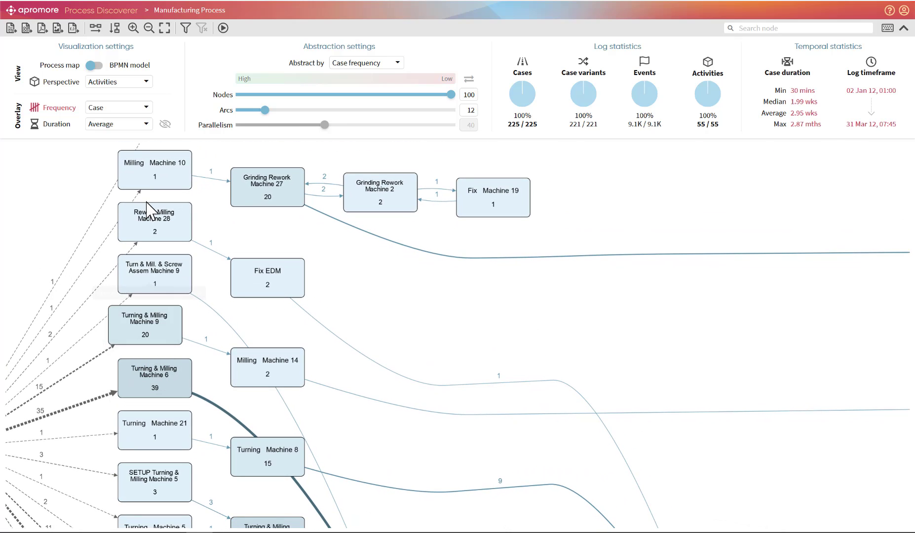
Change the frequency overlay to Relative case and inspect the percentages around Turning & Milling Q.C.
click(116, 107)
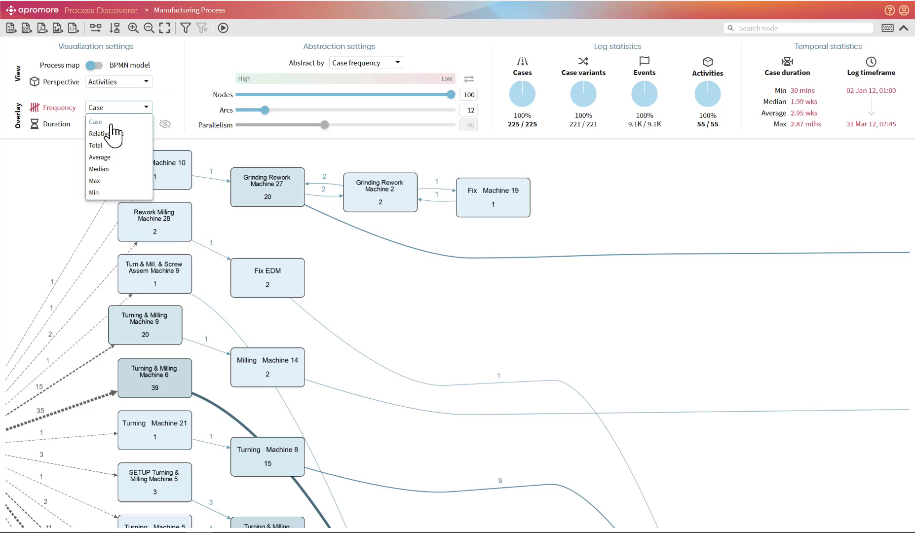
click(113, 134)
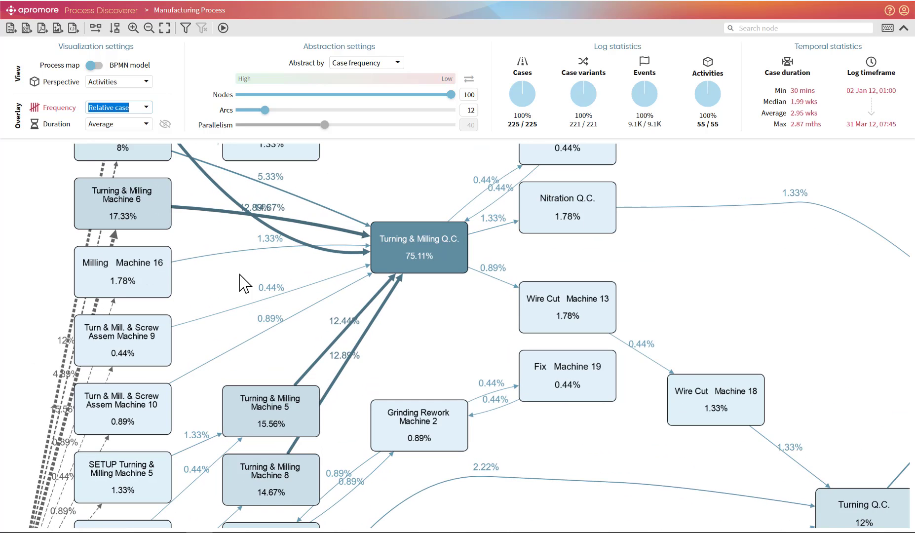
drag(208, 241, 156, 270)
scroll(163, 292, down, 1)
scroll(164, 295, up, 2)
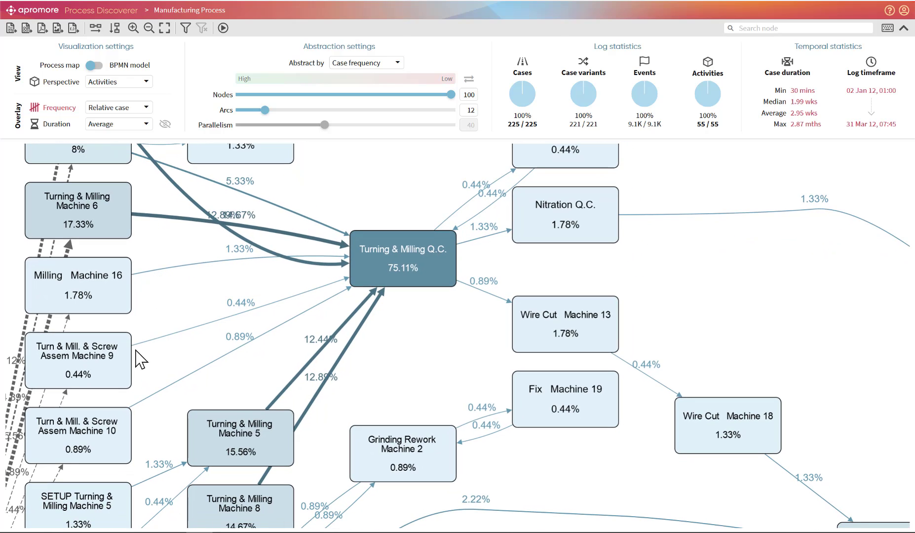
Move the Milling Machine 16 activity closer to Turning & Milling Q.C. and nudge the Q.C. activity slightly.
click(110, 296)
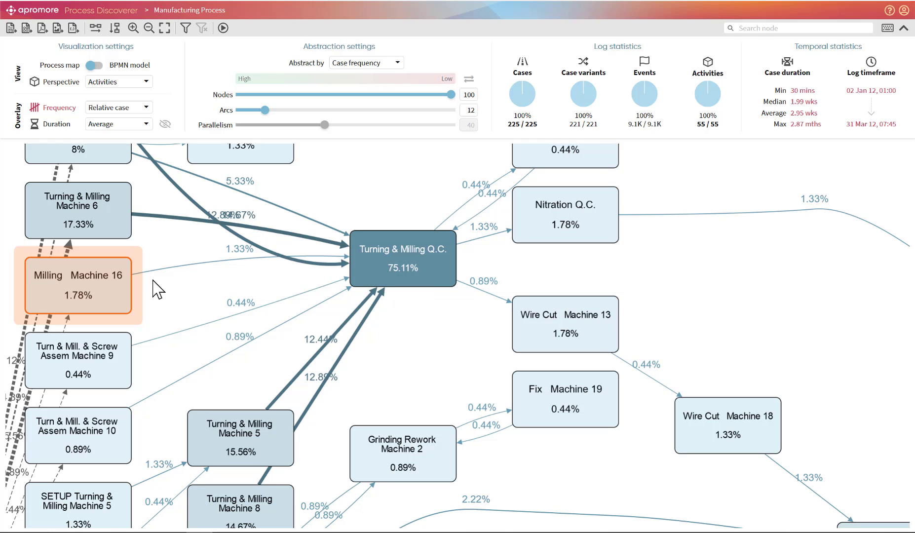
drag(110, 302, 161, 296)
drag(393, 263, 399, 261)
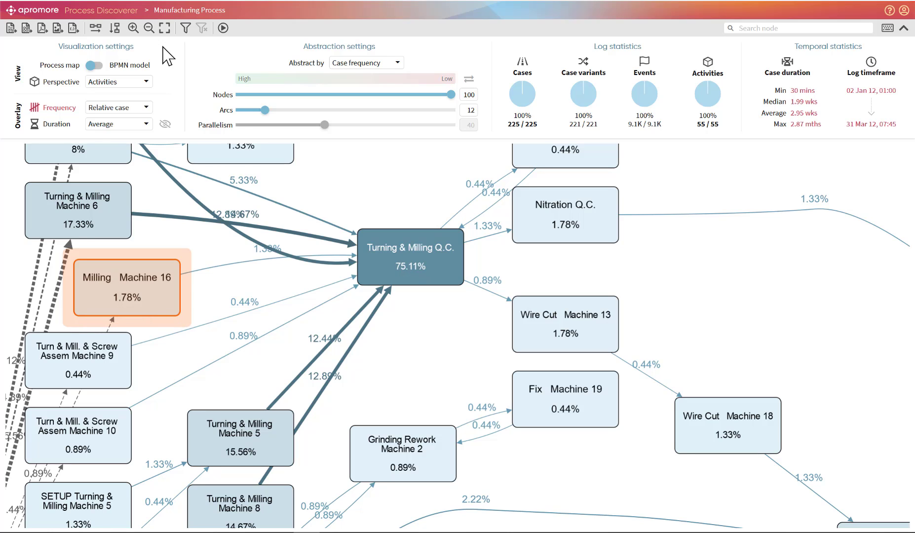
Change the frequency overlay of the process map to Total.
click(142, 118)
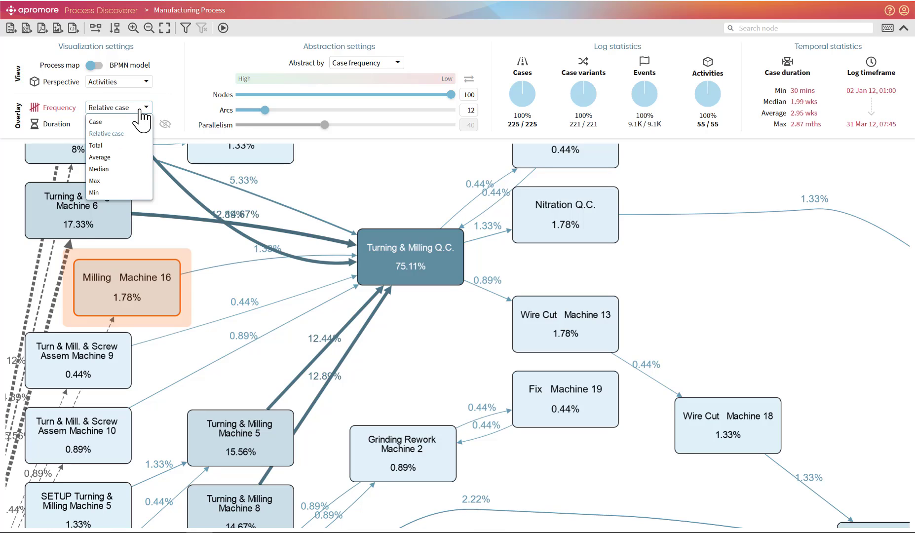
click(132, 157)
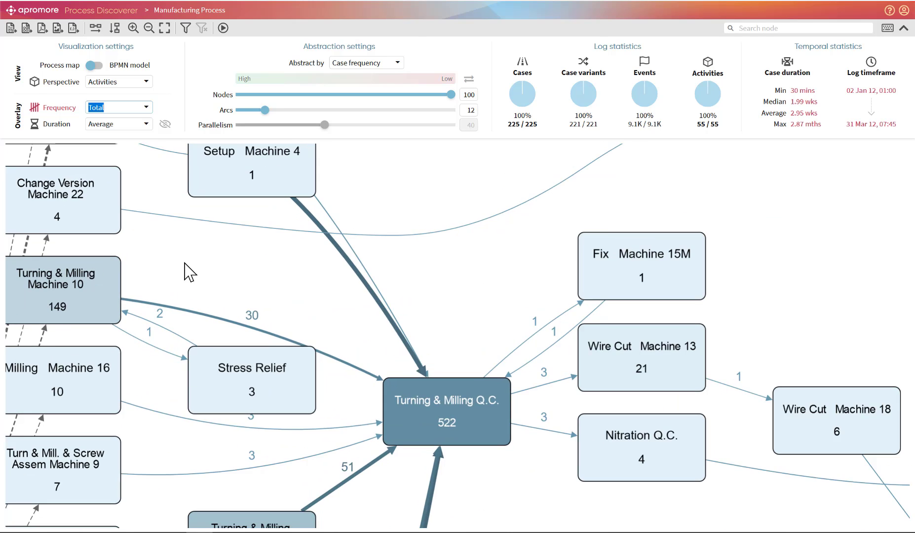
Change the frequency overlay to Max and inspect the maximum repetitions of Grinding Rework Machine 27.
drag(183, 272, 274, 264)
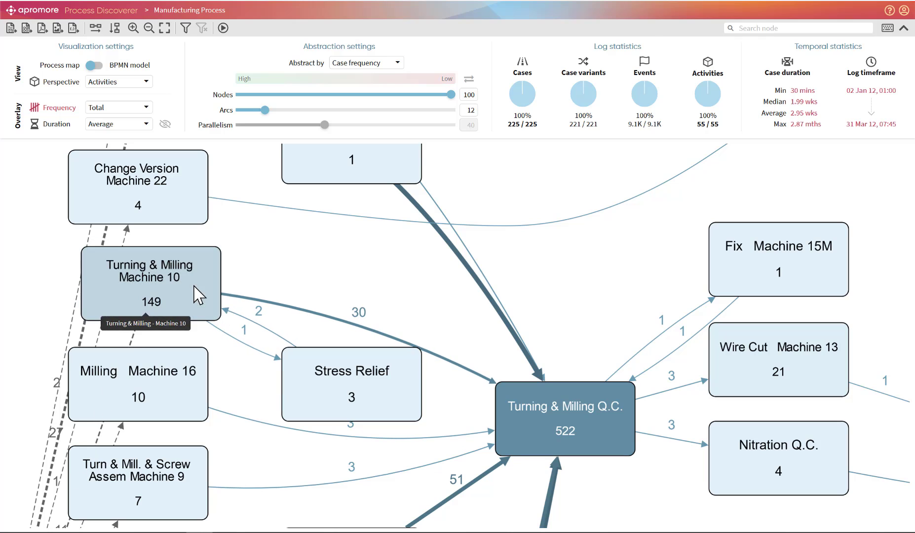
scroll(183, 301, up, 2)
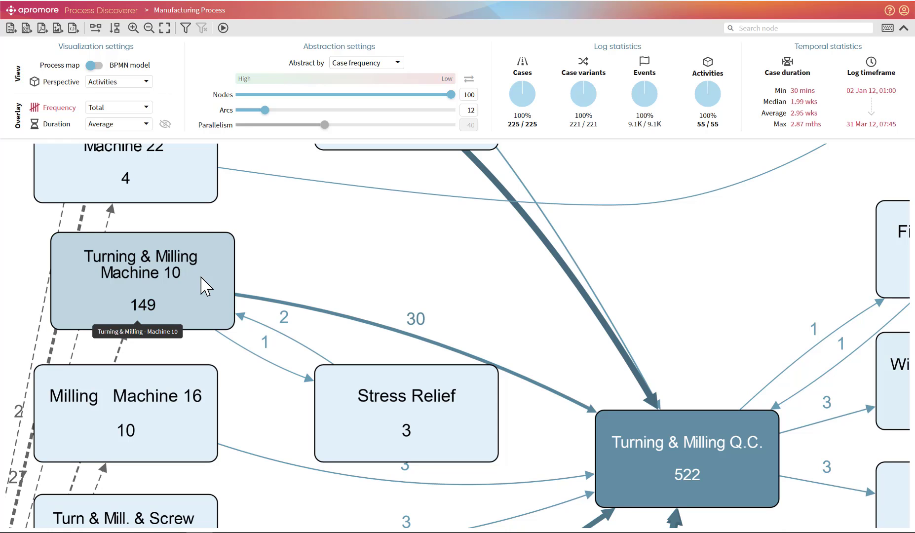
click(126, 108)
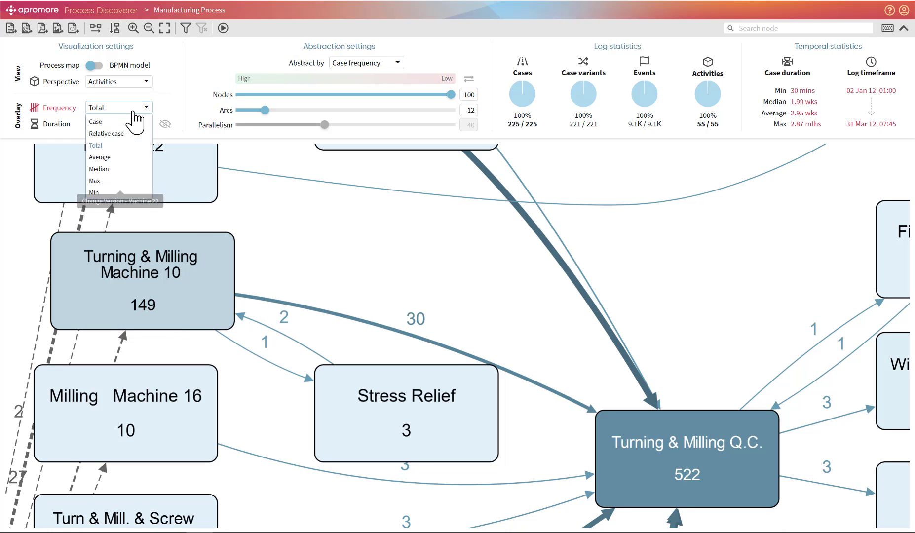
click(120, 180)
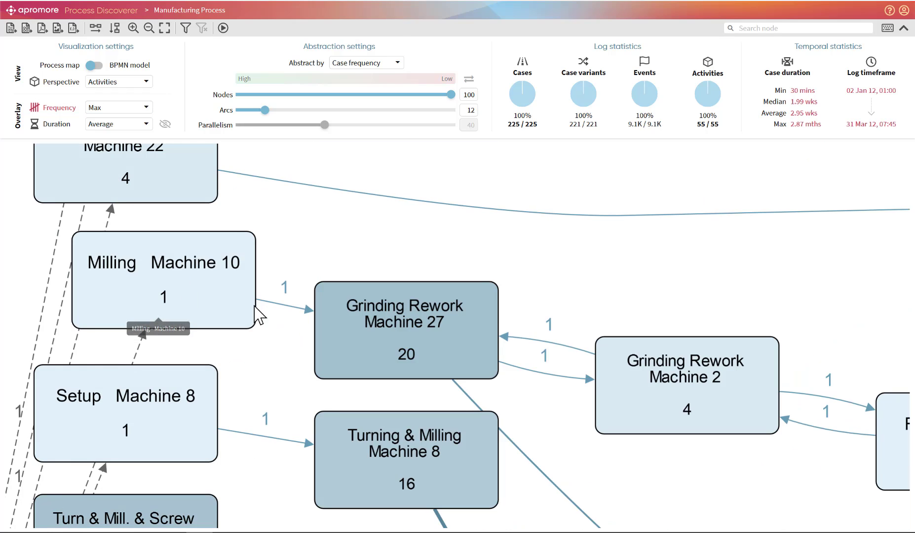
scroll(409, 324, up, 2)
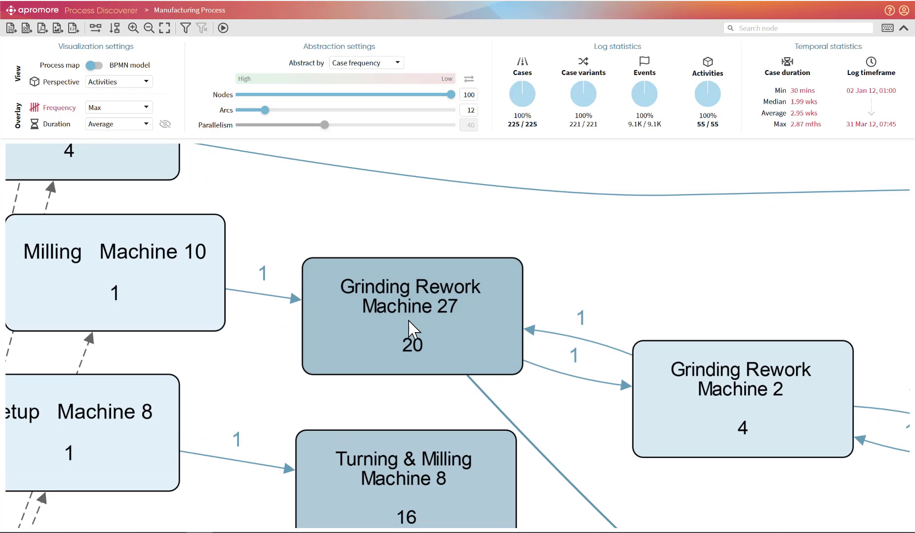
click(411, 324)
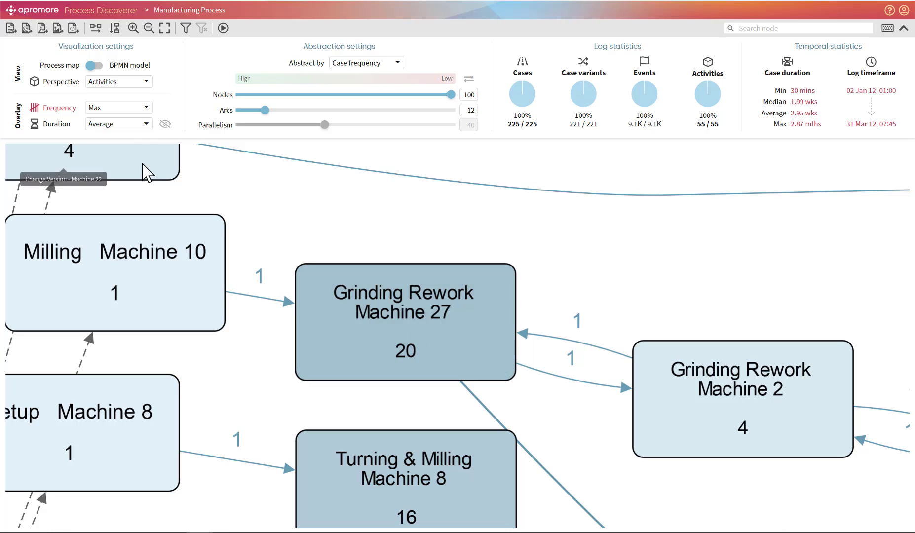
Switch the process map overlay to average Duration and nudge the Turning Machine 21 activity slightly.
click(58, 125)
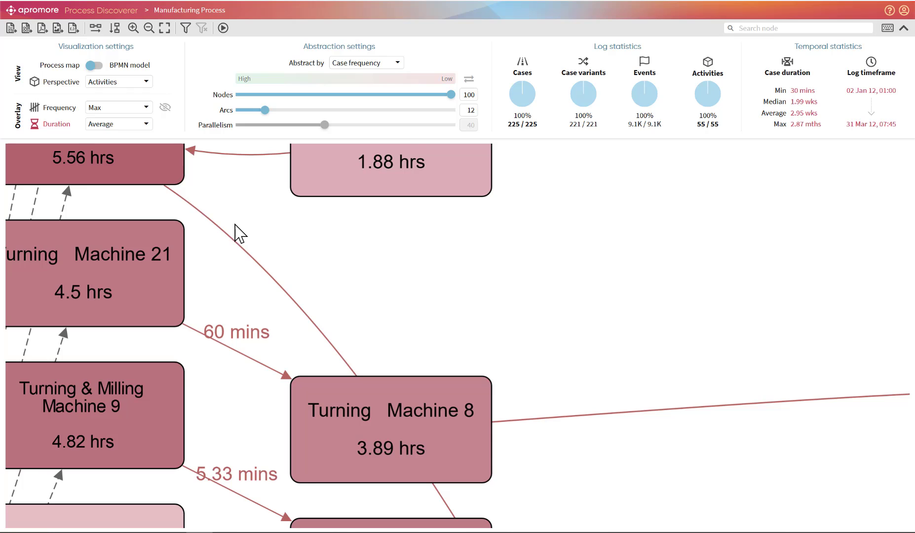
scroll(235, 224, down, 1)
drag(241, 212, 318, 314)
drag(206, 255, 198, 260)
scroll(399, 330, up, 1)
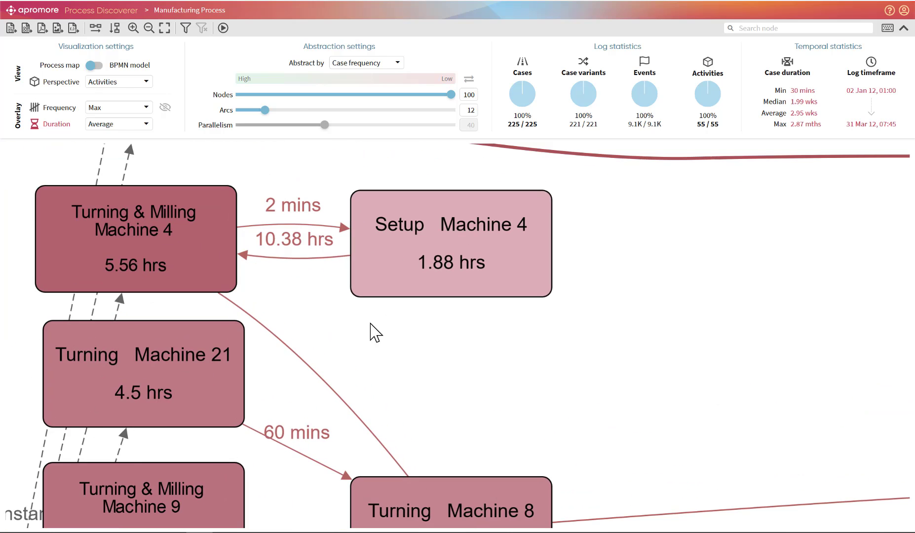
click(190, 382)
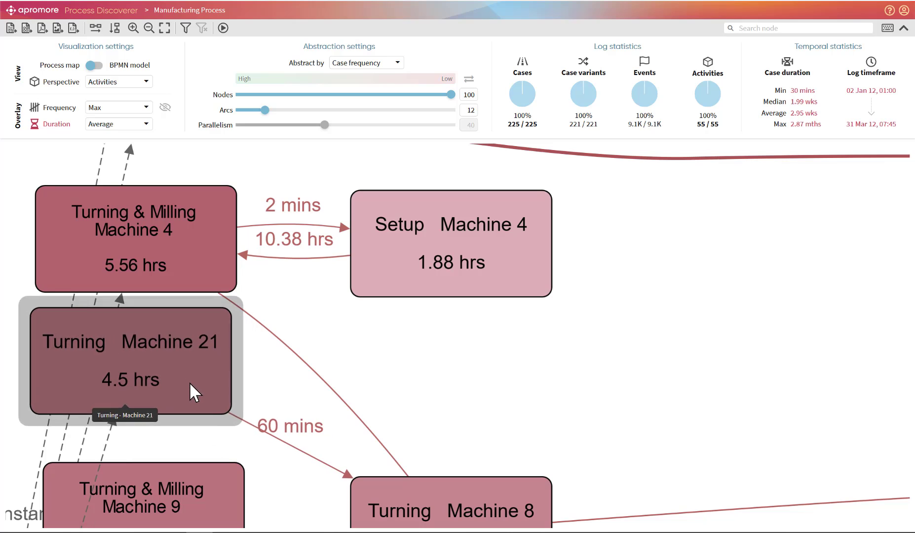
click(219, 399)
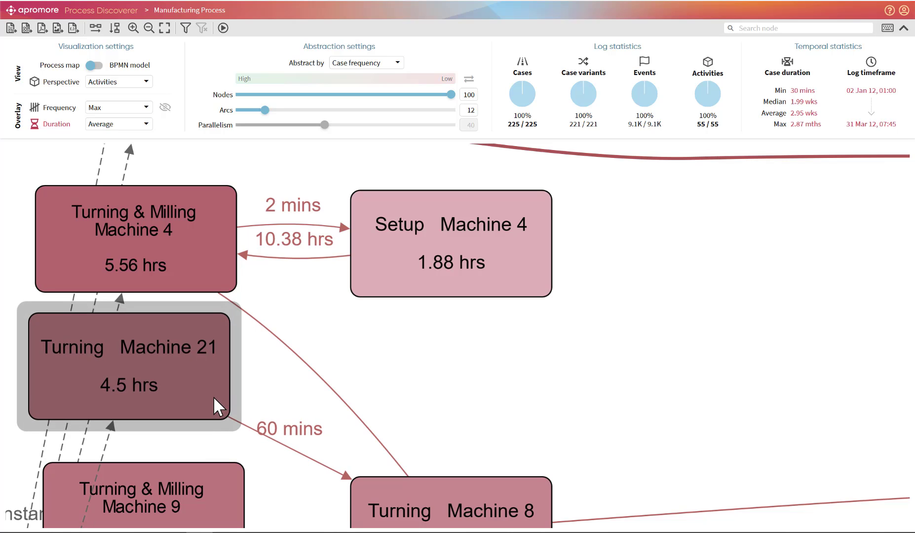
Move Turning Machine 8 up to the level of Turning Machine 21 and highlight the arc between the two activities.
scroll(476, 400, down, 2)
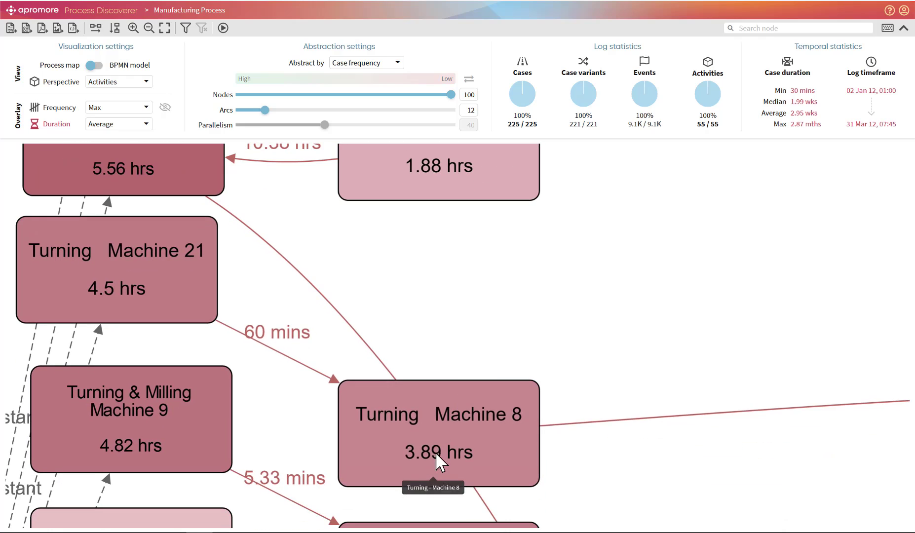
drag(435, 451, 443, 414)
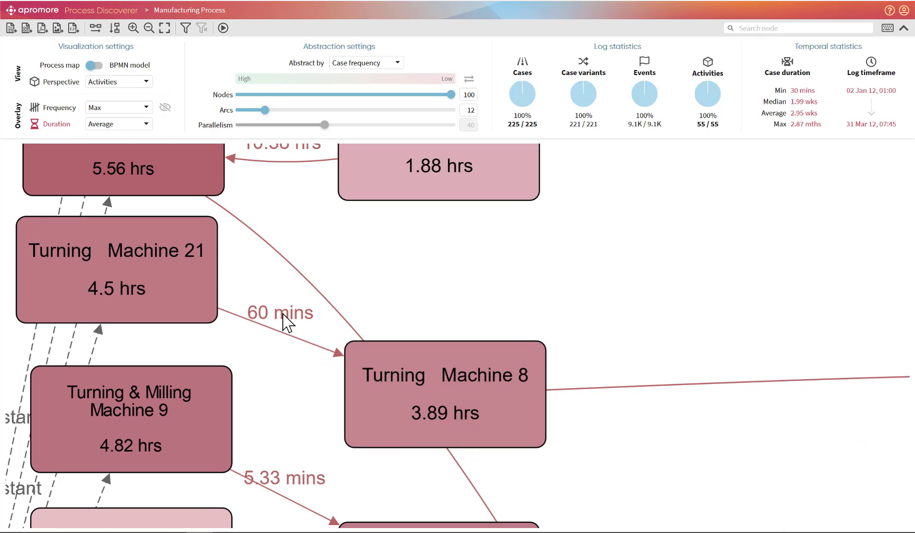
click(279, 331)
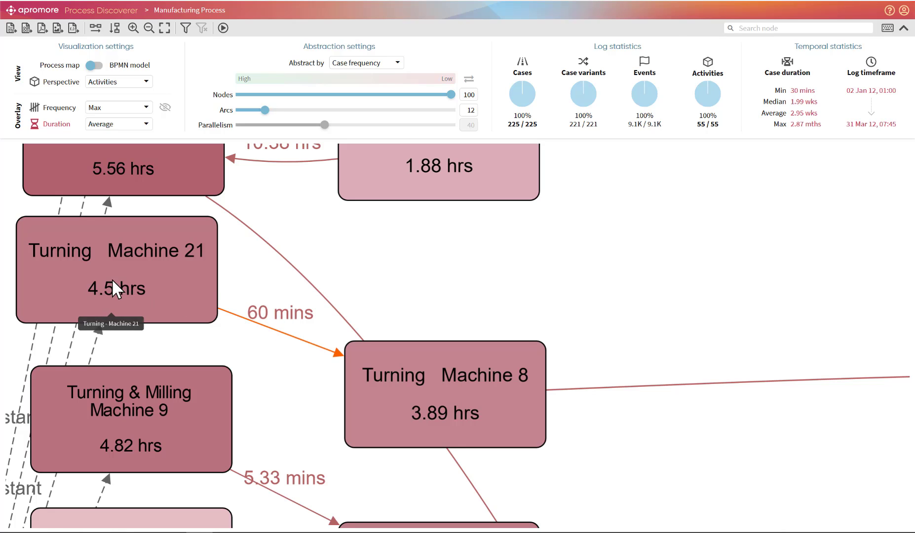
drag(111, 278, 130, 289)
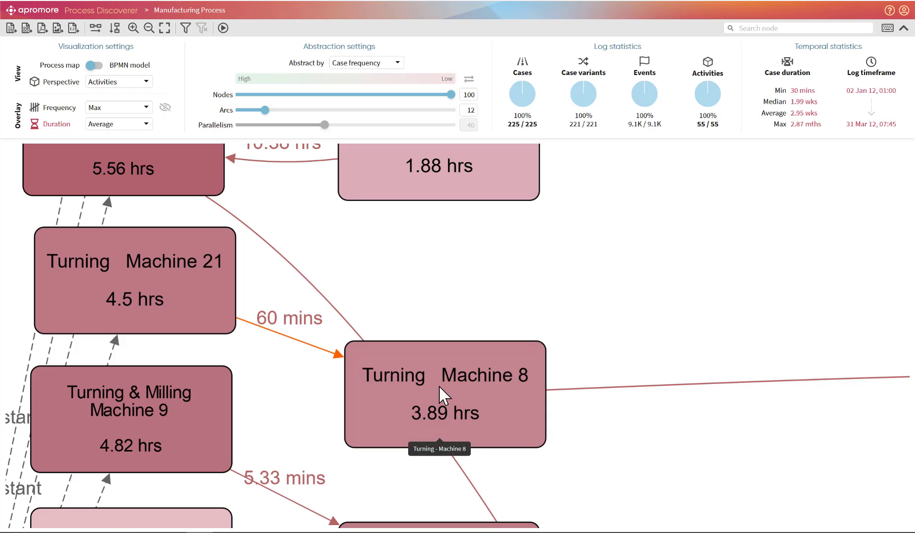
drag(441, 386, 483, 269)
Examine the average durations across the early machine activities, from Turning Machine 8 up to Milling Machine 8.
scroll(335, 279, down, 3)
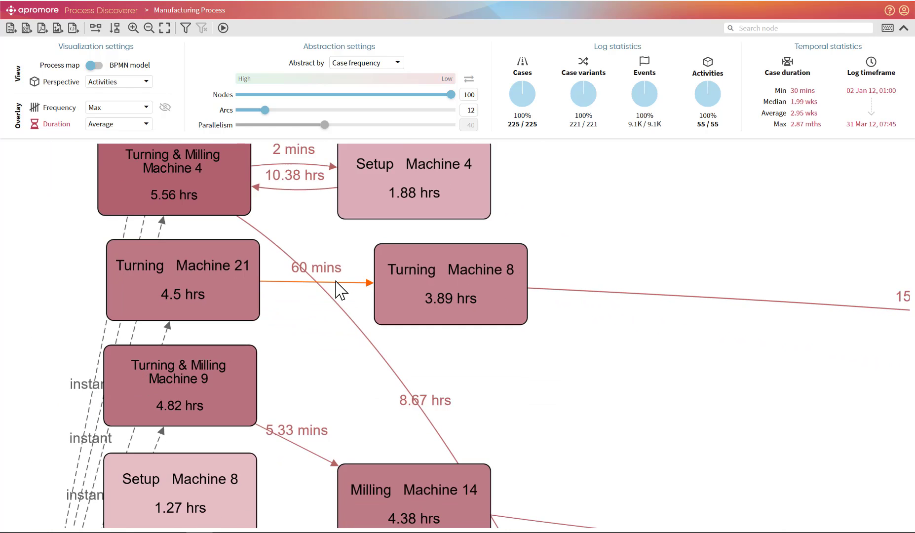
scroll(336, 283, down, 1)
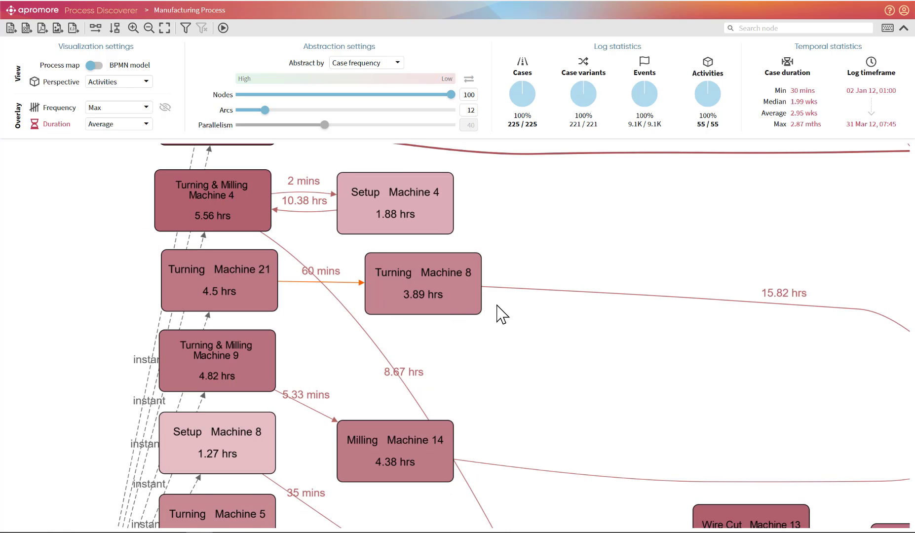
scroll(500, 311, down, 3)
scroll(563, 291, down, 2)
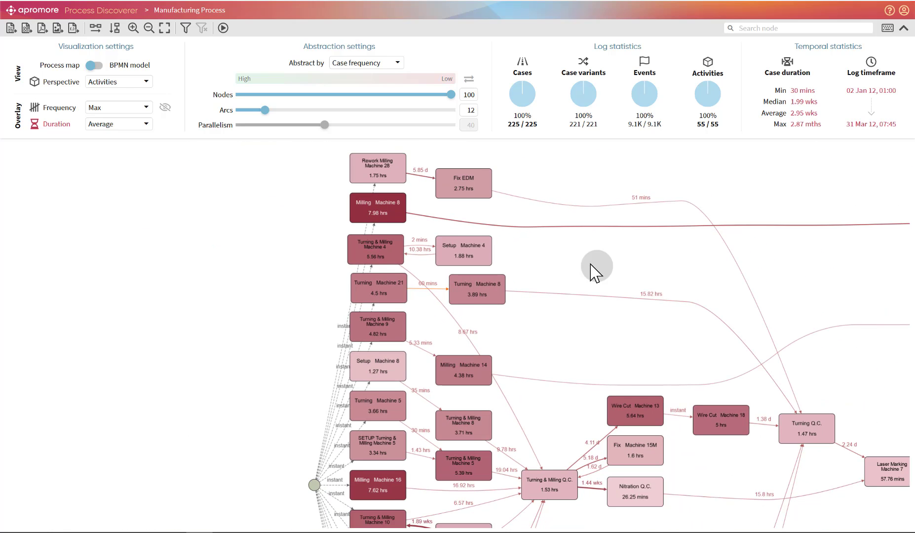
drag(592, 271, 493, 245)
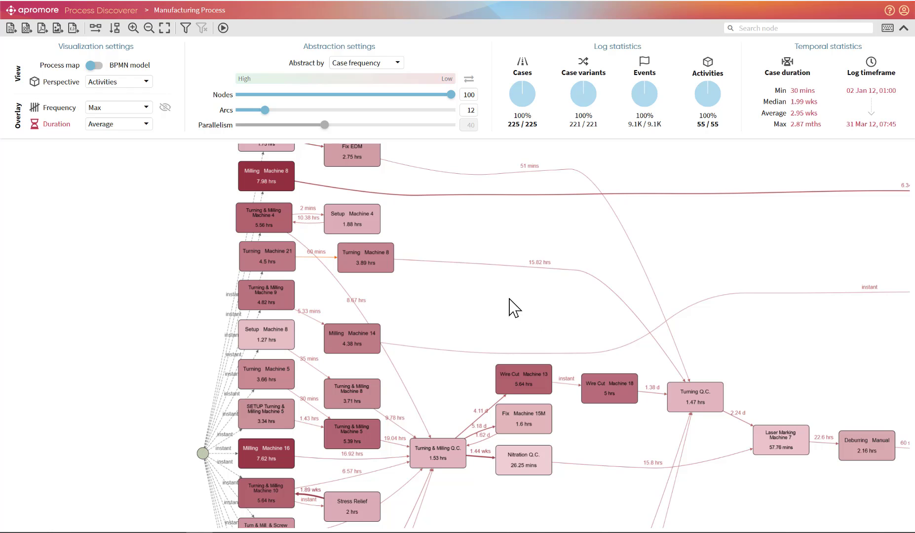
scroll(468, 293, up, 4)
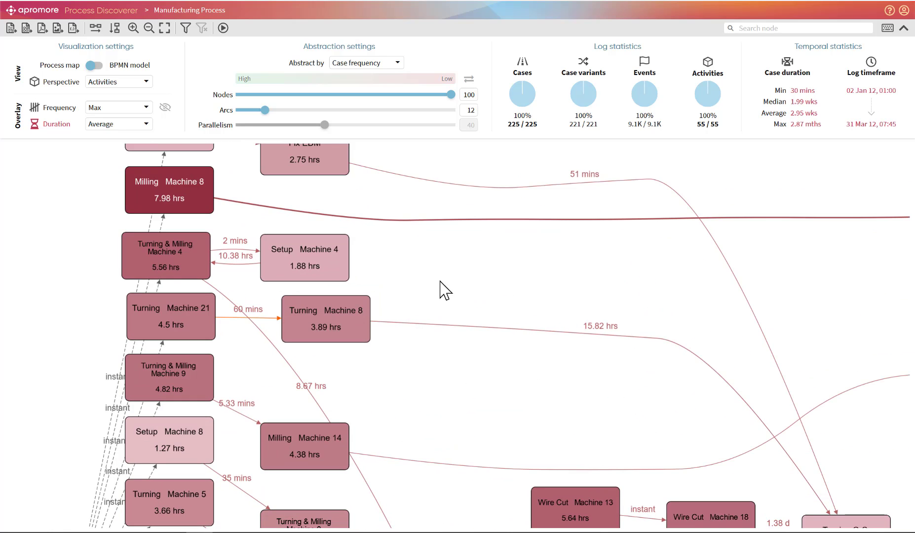
drag(391, 249, 461, 381)
scroll(317, 316, up, 4)
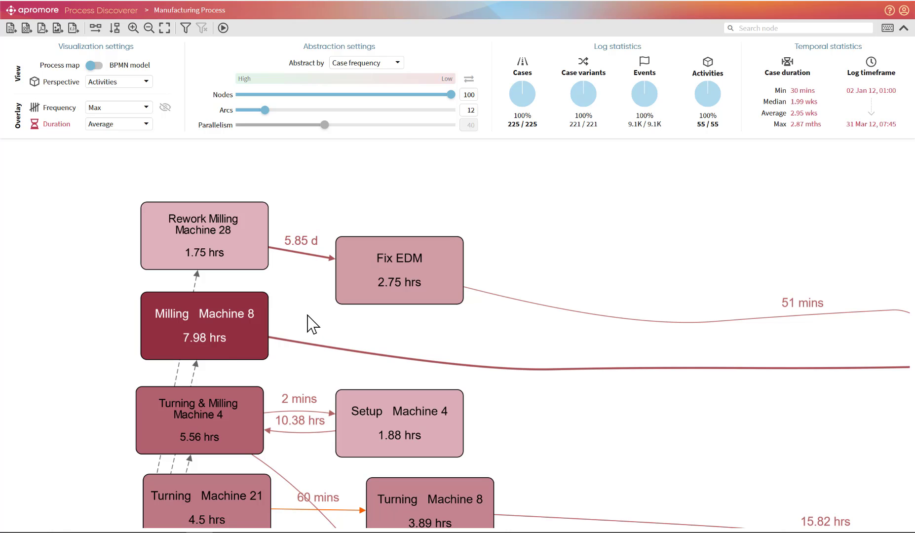
click(196, 312)
scroll(420, 365, down, 3)
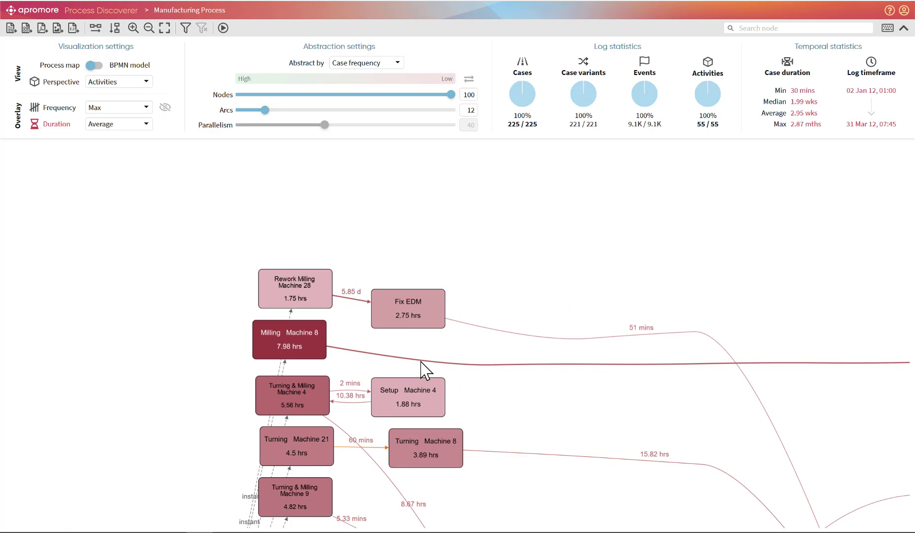
Follow the arc from Milling Machine 8 to Packing and examine the waiting times around Packing.
scroll(420, 361, down, 3)
drag(627, 423, 279, 324)
scroll(634, 366, down, 1)
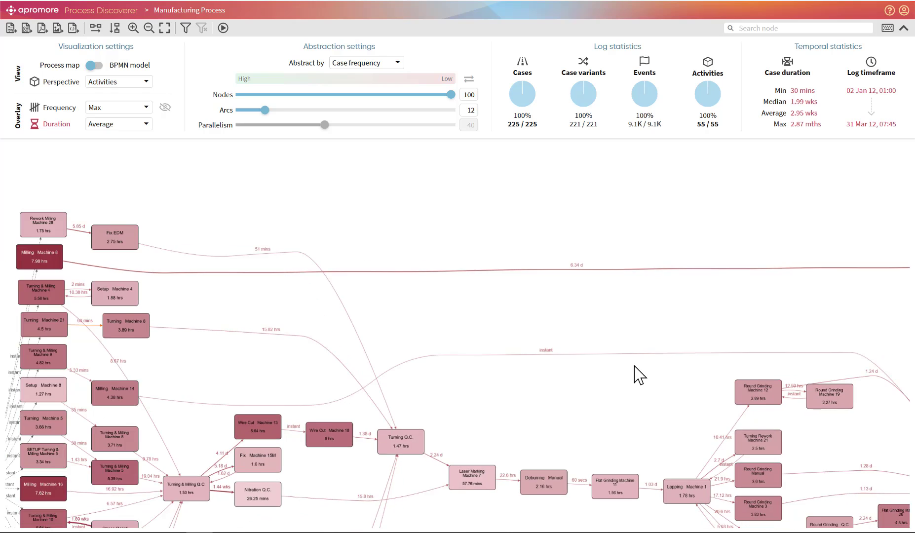
scroll(634, 365, down, 1)
drag(726, 333, 406, 334)
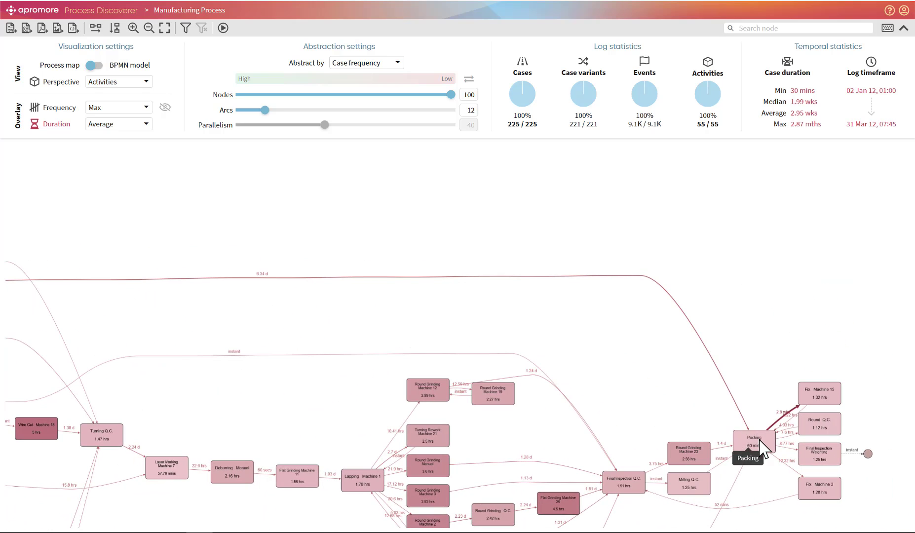
scroll(790, 345, up, 2)
drag(699, 334, 357, 298)
scroll(386, 340, up, 1)
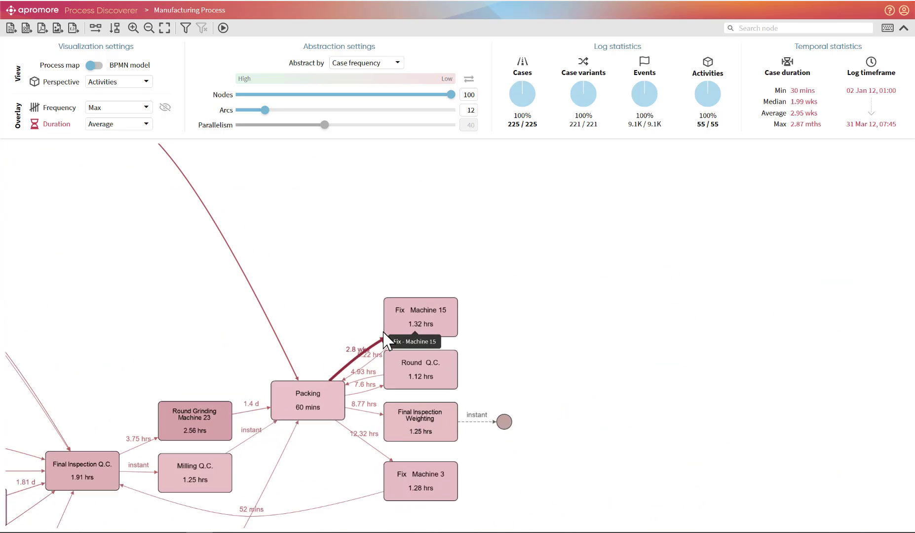
Move Fix Machine 15 above Round Q.C., bend the thick arc coming from Packing, and nudge Packing slightly.
drag(387, 340, 352, 273)
scroll(322, 296, up, 2)
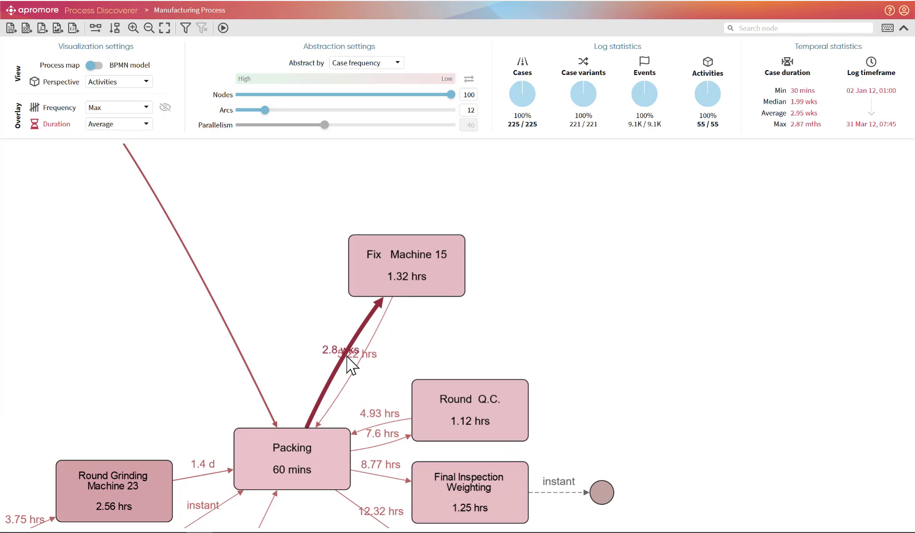
drag(347, 357, 300, 329)
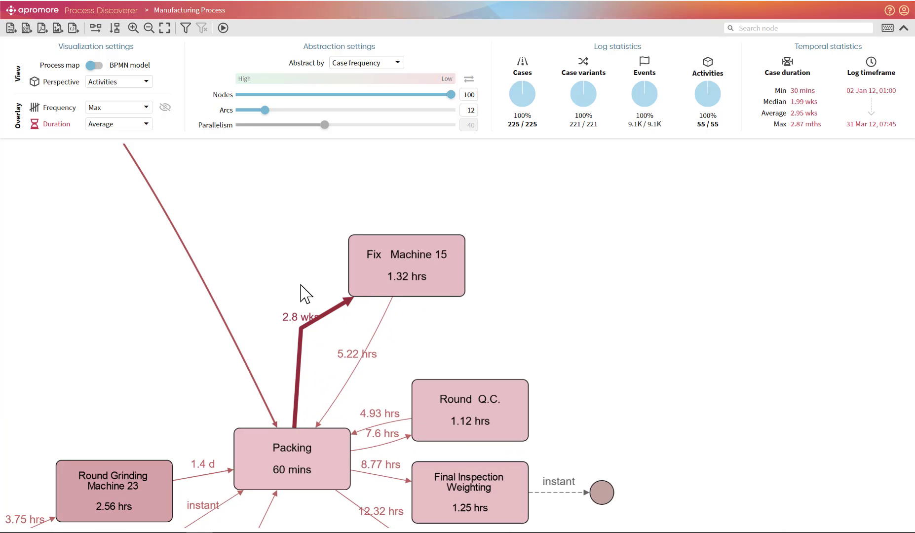
drag(300, 451, 292, 445)
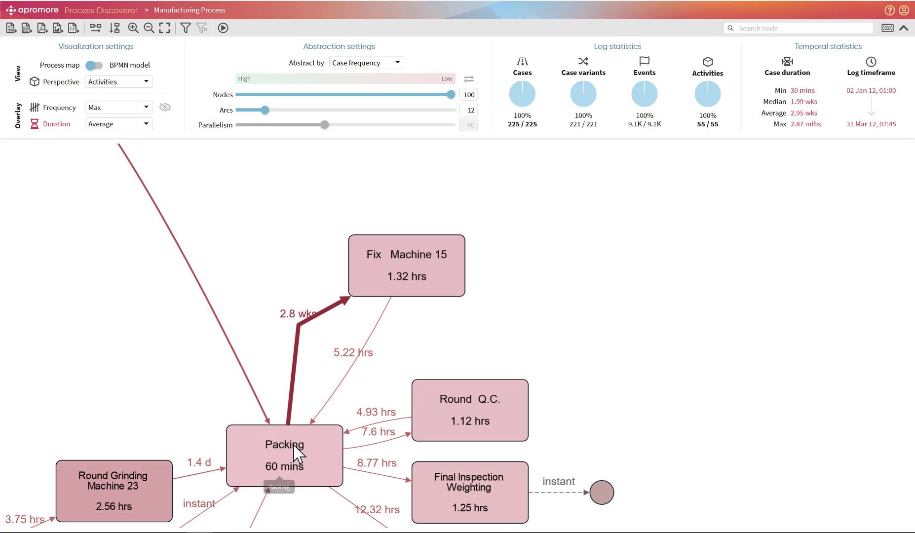
click(411, 286)
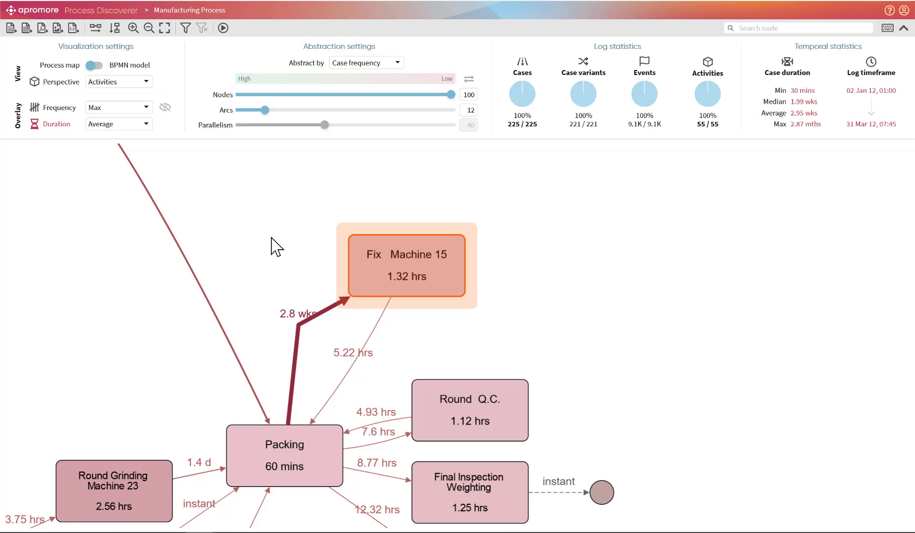
Show the Max frequency as a secondary overlay alongside the average durations and inspect the area around Packing.
click(165, 109)
scroll(374, 330, down, 5)
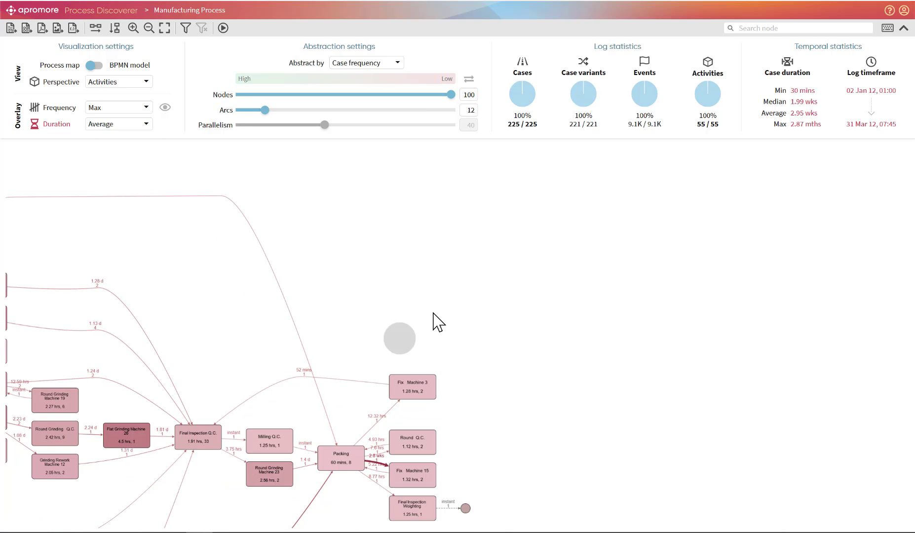
drag(439, 322, 515, 286)
scroll(503, 289, up, 3)
scroll(498, 294, up, 4)
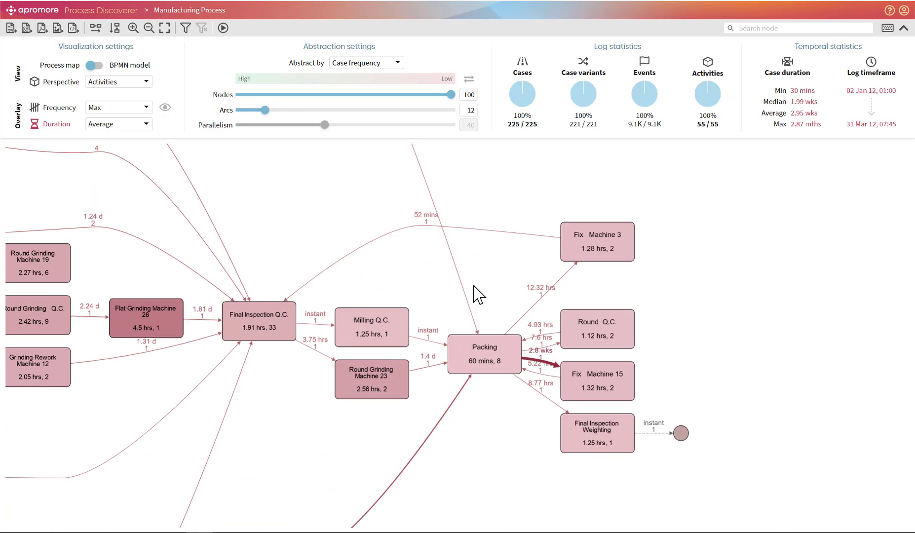
Move Fix Machine 15 out of its column and bend its return arc to Packing downward to separate the labels.
drag(685, 350, 638, 185)
drag(548, 253, 652, 271)
scroll(500, 202, up, 2)
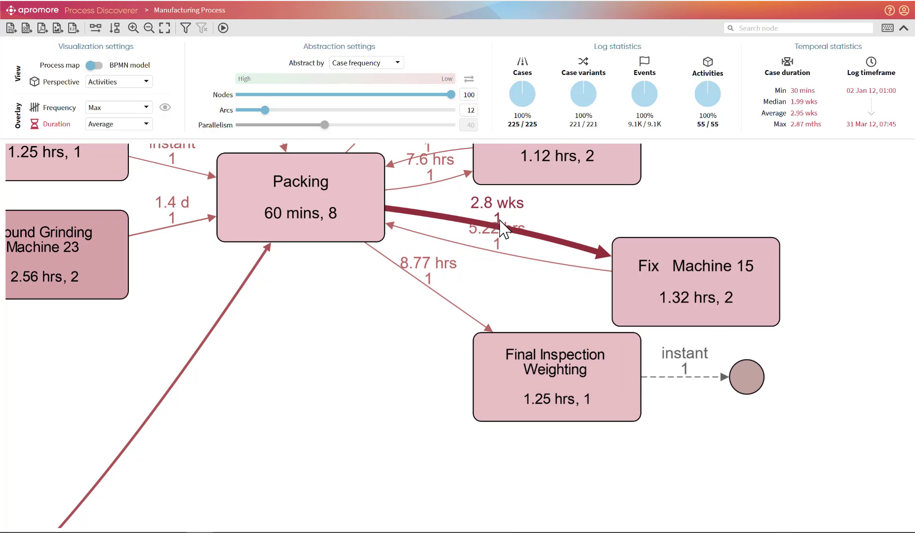
click(497, 243)
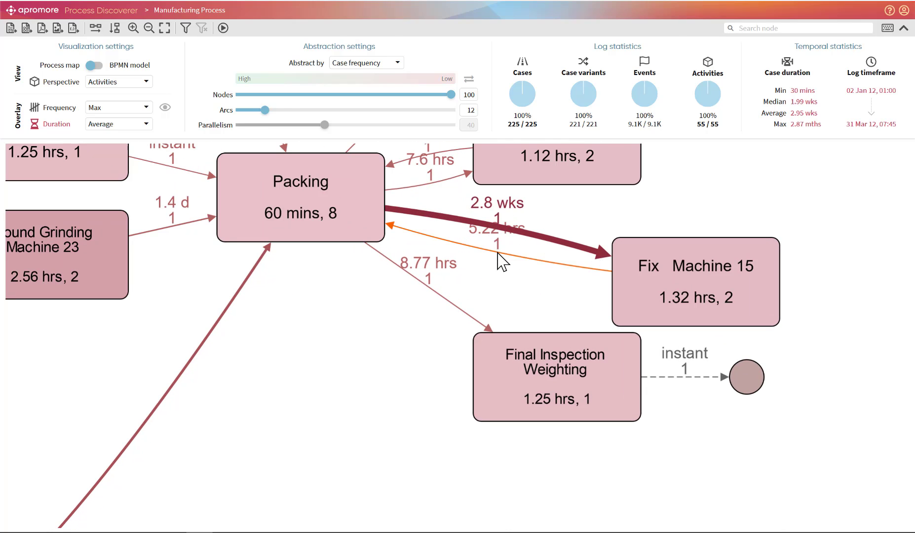
drag(494, 239, 494, 288)
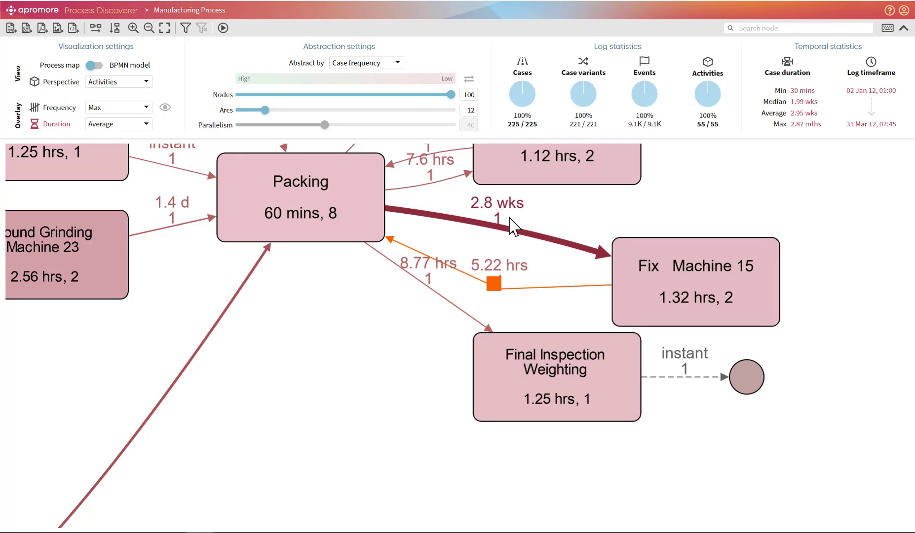
scroll(510, 226, down, 3)
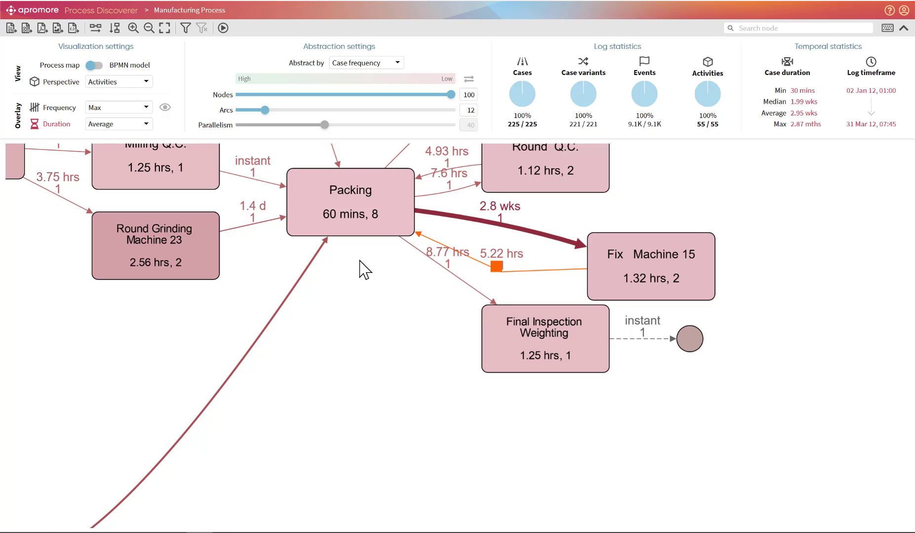
scroll(236, 310, down, 1)
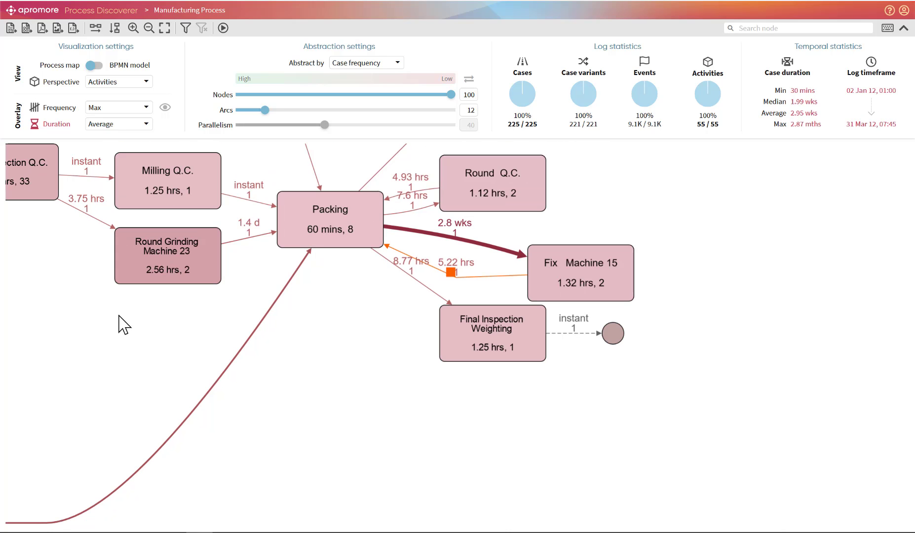
Trace the long arcs leading into Packing and Final Inspection Q.C. and review the available duration measures.
drag(124, 322, 535, 240)
scroll(458, 277, down, 3)
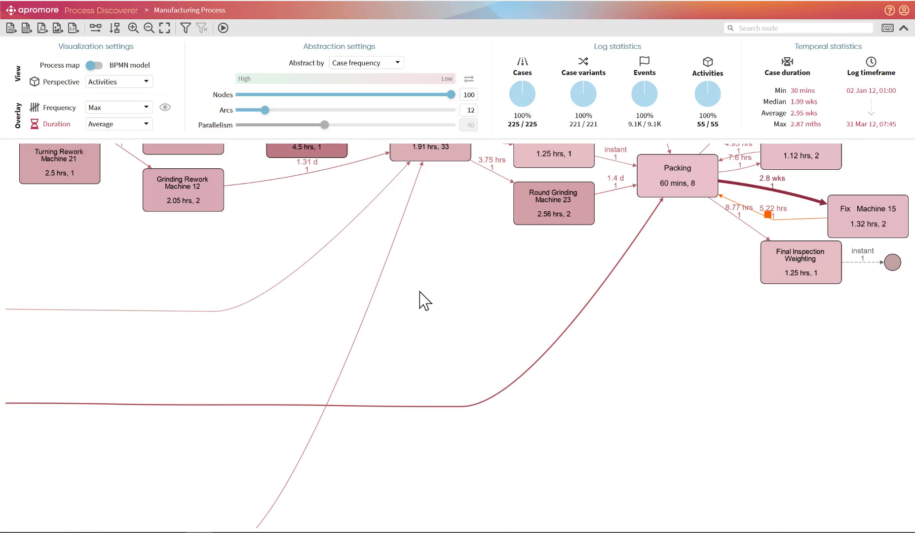
scroll(175, 306, down, 1)
drag(167, 292, 410, 302)
drag(306, 357, 325, 379)
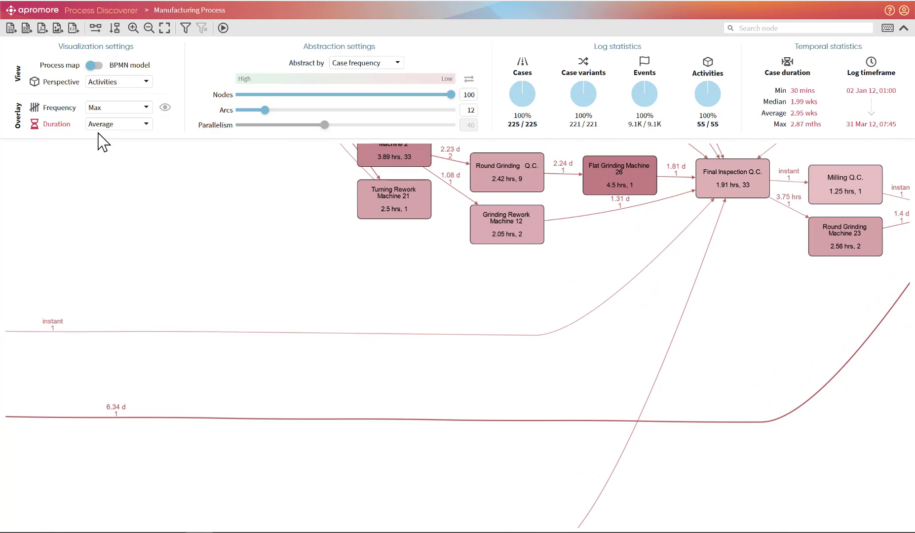
click(129, 125)
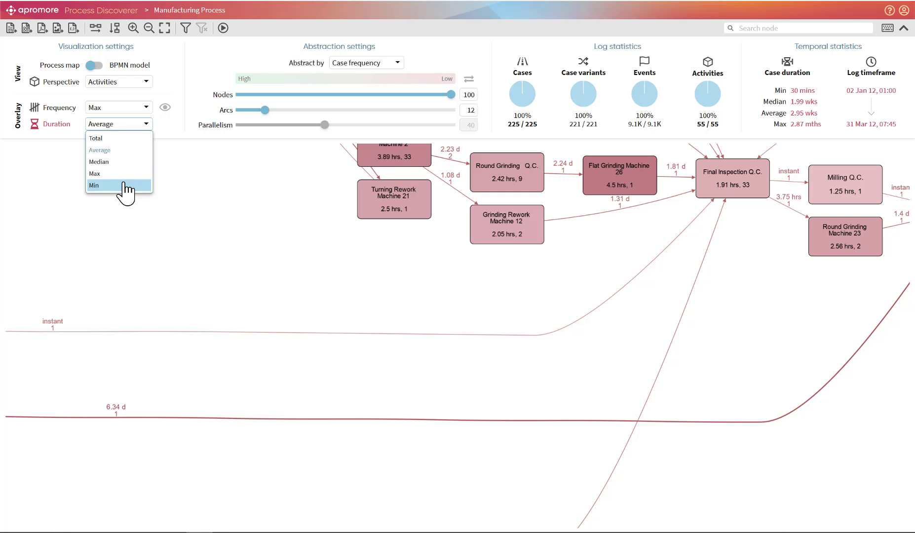
click(248, 209)
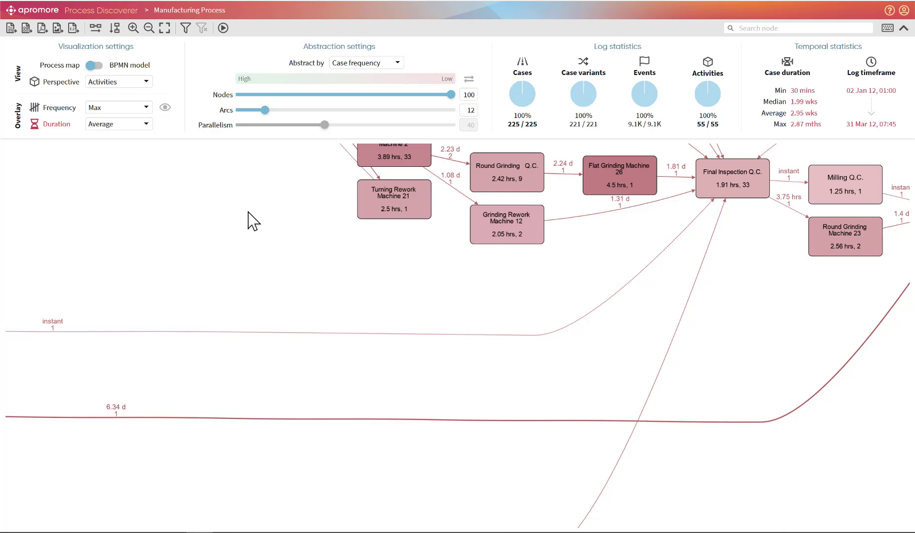
scroll(252, 212, up, 1)
drag(262, 199, 112, 317)
scroll(117, 315, down, 2)
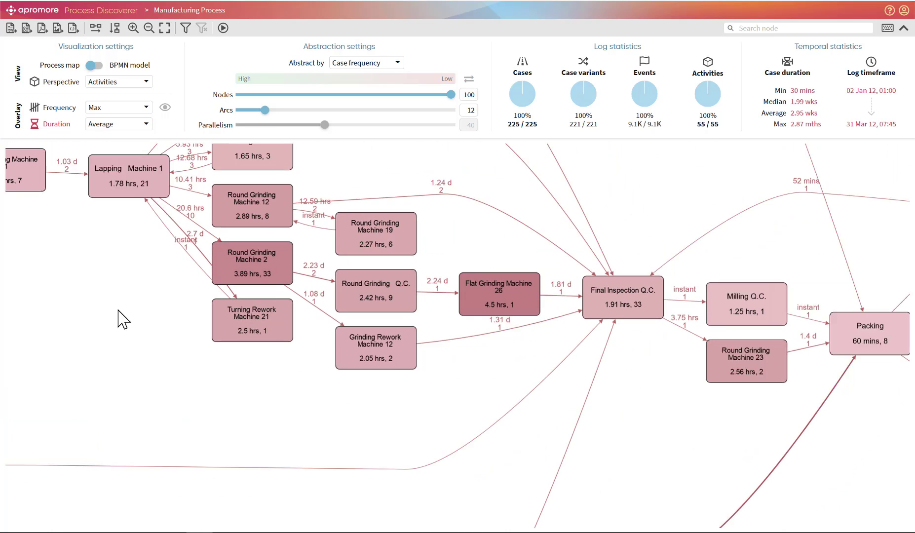
Replace the duration overlay and its secondary frequency values with case frequency, and shift Turning & Milling Machine 5 slightly away from its predecessors.
click(168, 110)
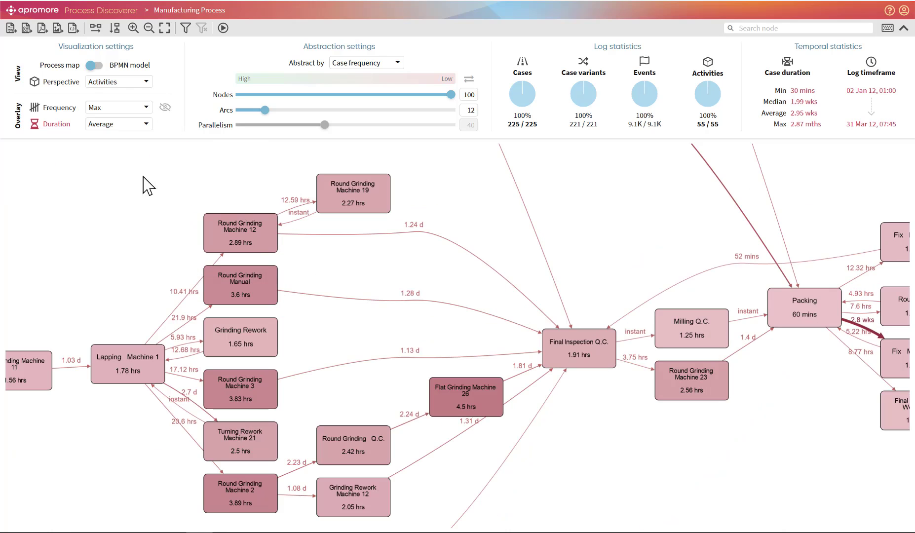
click(63, 108)
drag(97, 237, 621, 237)
drag(297, 237, 596, 210)
drag(366, 214, 537, 342)
scroll(534, 339, up, 2)
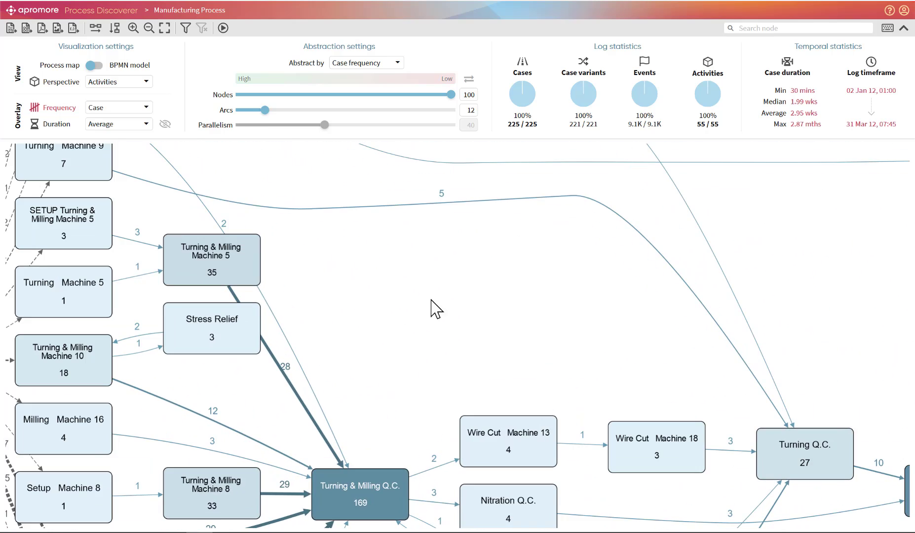
drag(227, 264, 258, 266)
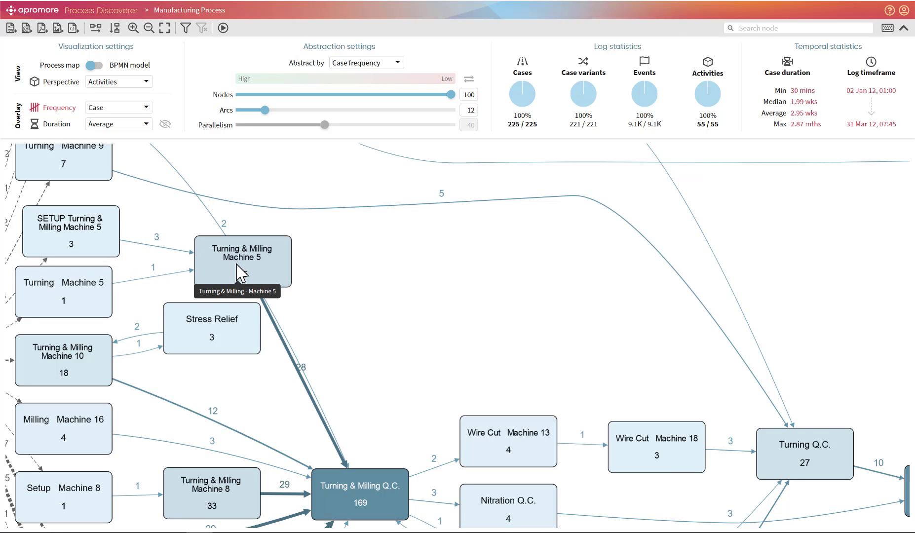
Switch the Manufacturing Process to the BPMN model view and locate the start event with its first XOR split.
click(101, 69)
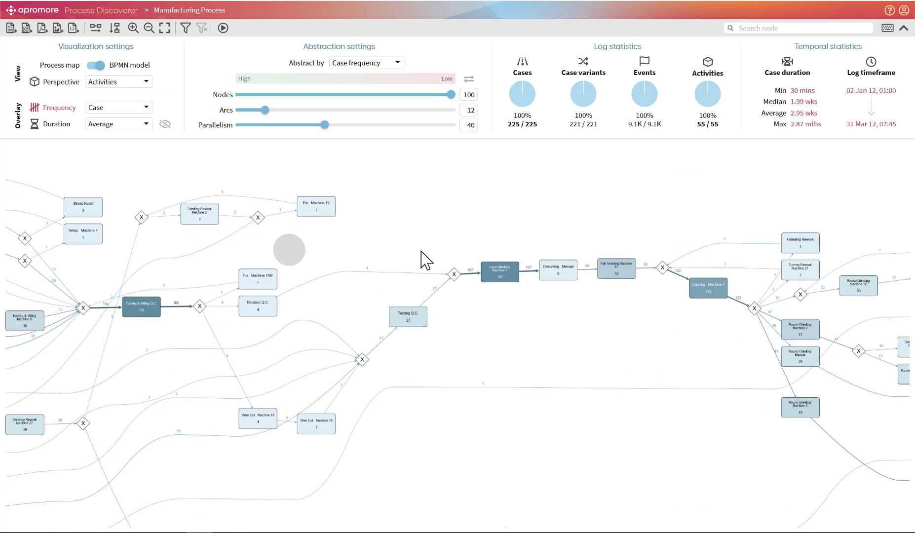
drag(421, 250, 535, 232)
scroll(344, 302, up, 1)
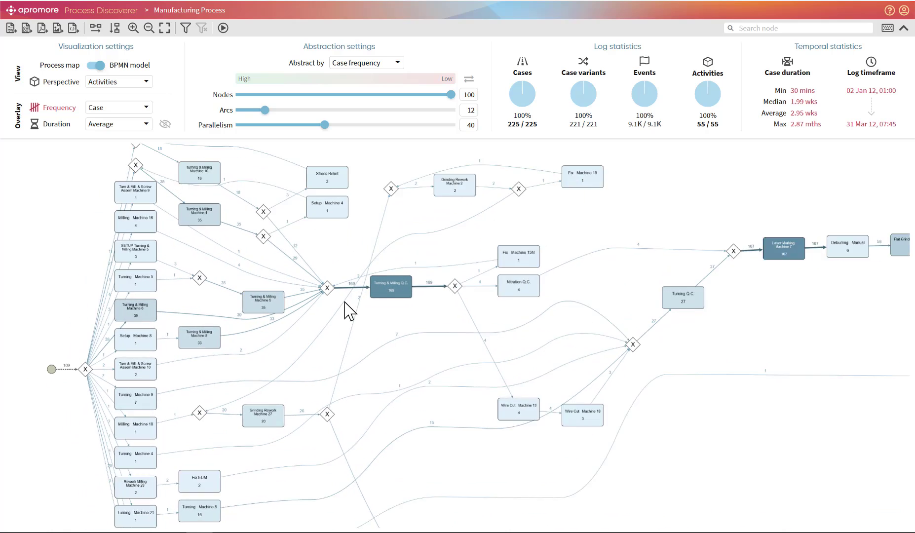
scroll(344, 302, up, 2)
drag(327, 230, 502, 218)
drag(52, 291, 170, 239)
scroll(123, 344, up, 3)
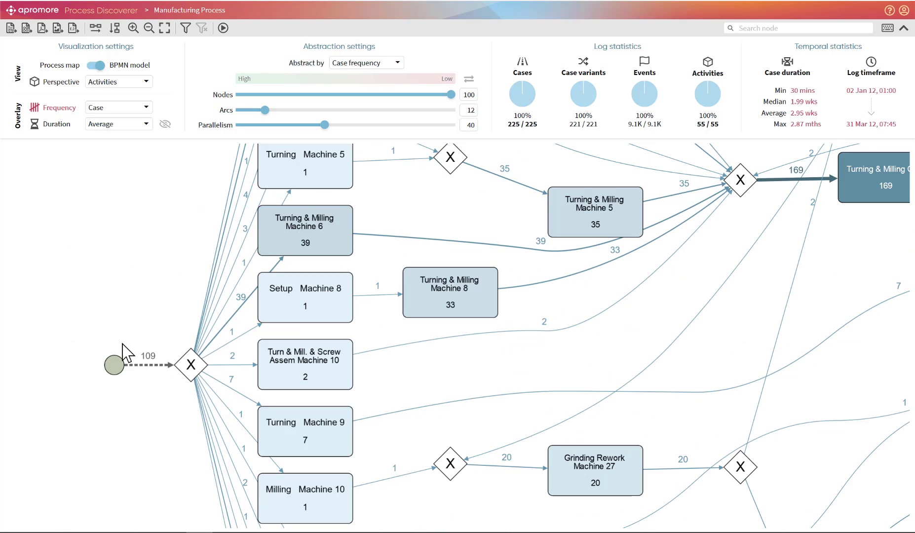
Move the start event and the first XOR gateway away from the activity column to spread out the outgoing arcs.
drag(114, 364, 49, 355)
drag(184, 365, 114, 359)
scroll(93, 276, up, 1)
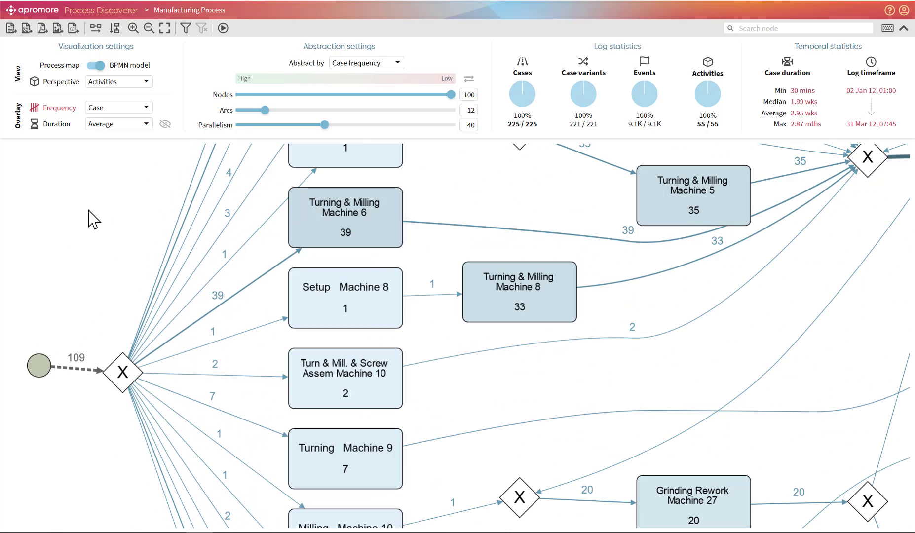
Set the frequency overlay to Relative case and move the start event and first XOR gateway farther from the activities.
click(102, 110)
click(104, 138)
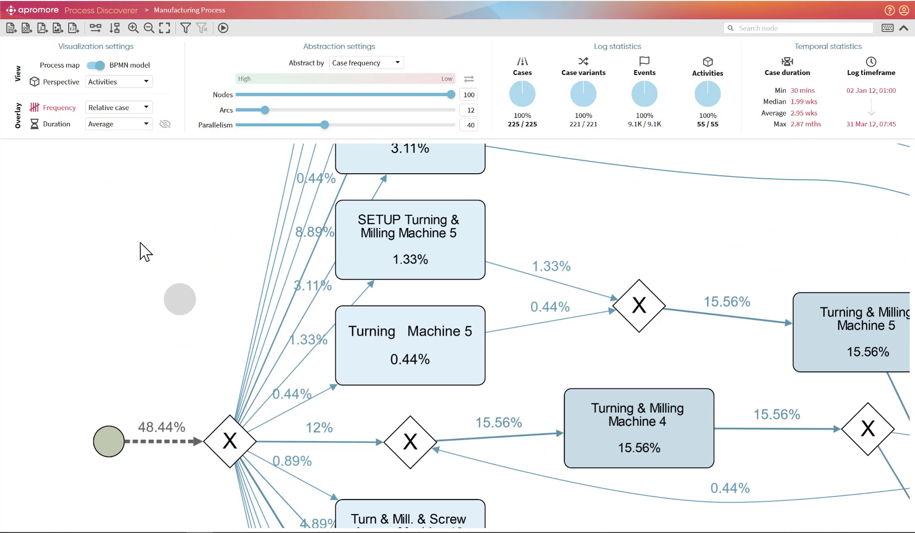
drag(140, 243, 134, 227)
drag(70, 368, 37, 356)
drag(200, 372, 103, 356)
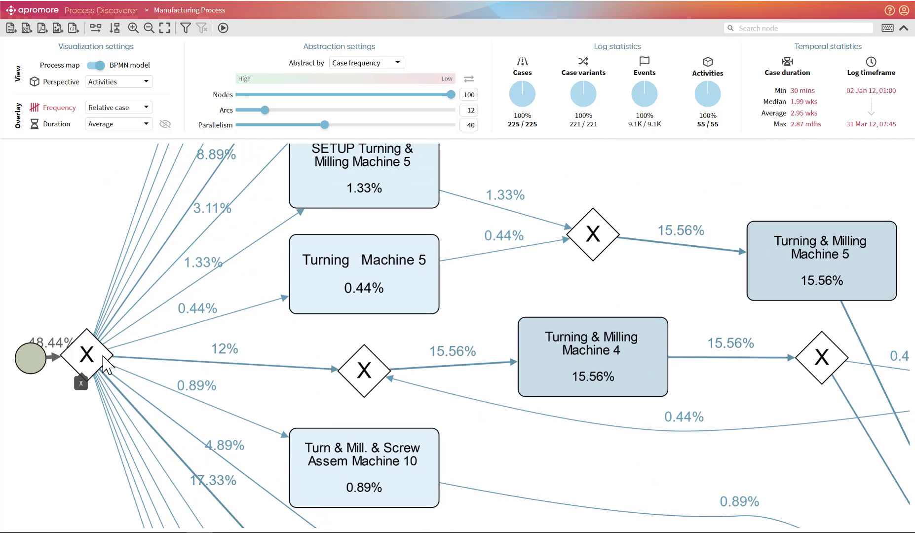
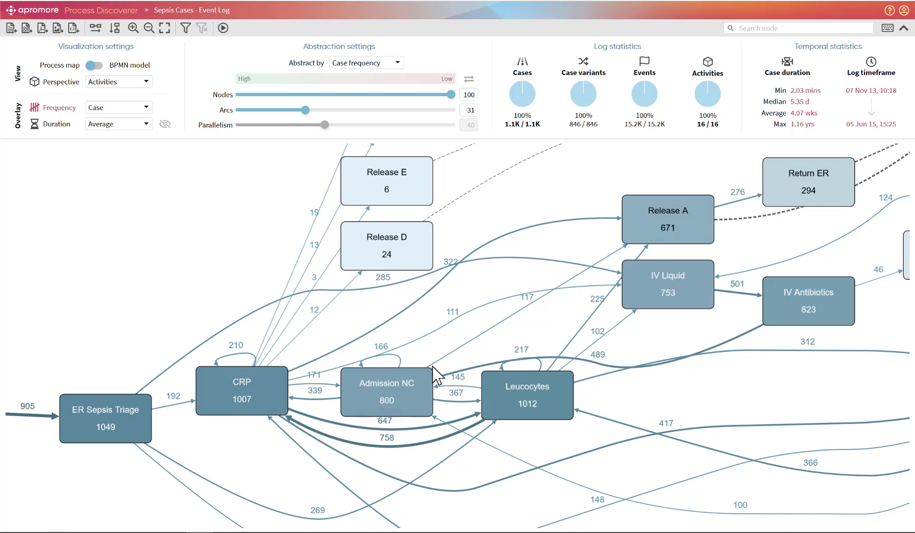
Reposition Leucocytes, CRP and Admission NC in the Sepsis Cases process map to separate the arcs between them.
drag(533, 380, 557, 411)
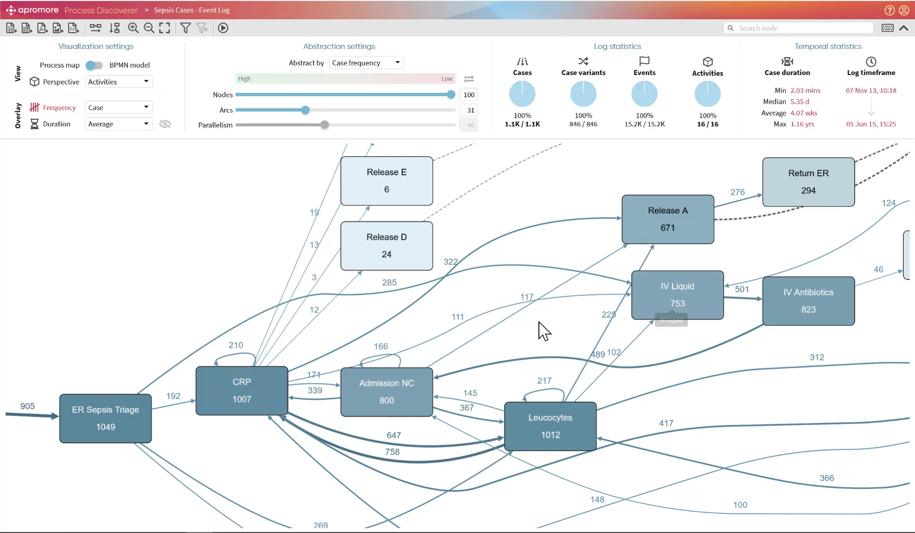
scroll(415, 351, up, 2)
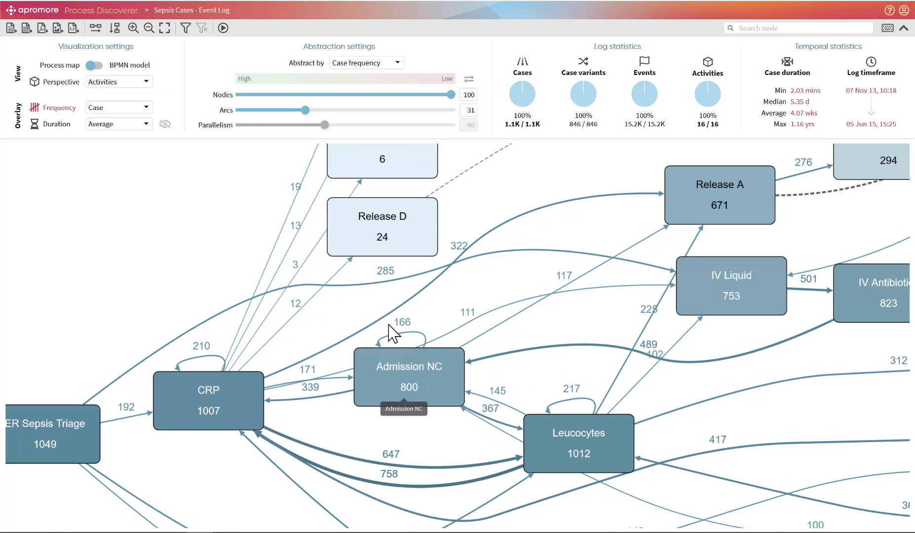
scroll(217, 401, down, 2)
drag(236, 410, 247, 418)
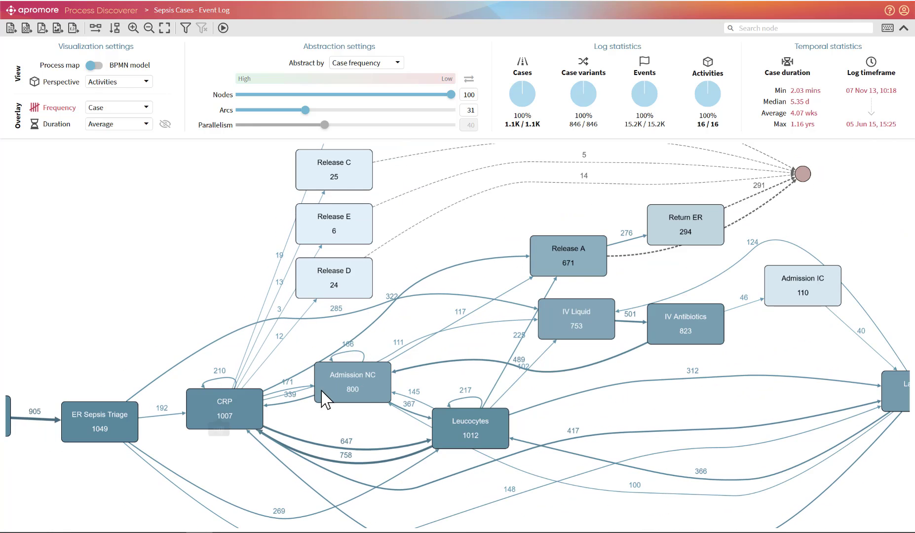
drag(336, 392, 342, 423)
scroll(314, 405, up, 3)
scroll(318, 412, up, 2)
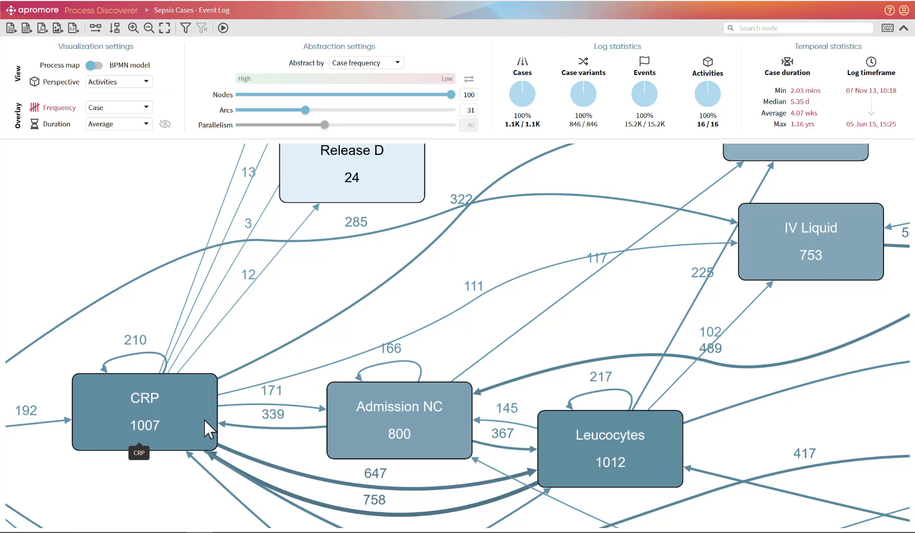
scroll(204, 418, down, 2)
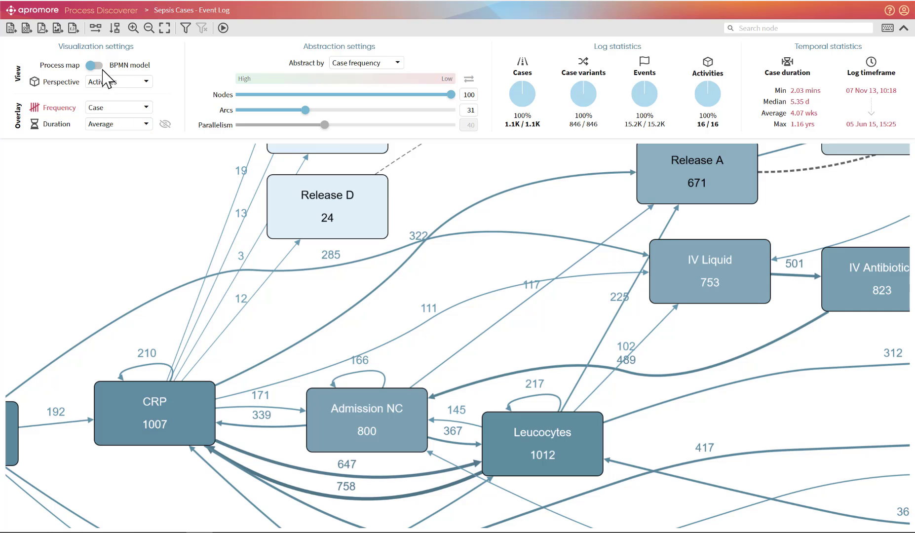
Switch the Sepsis Cases log to the BPMN model and move the XOR and AND gateways after ER Sepsis Triage apart.
click(97, 65)
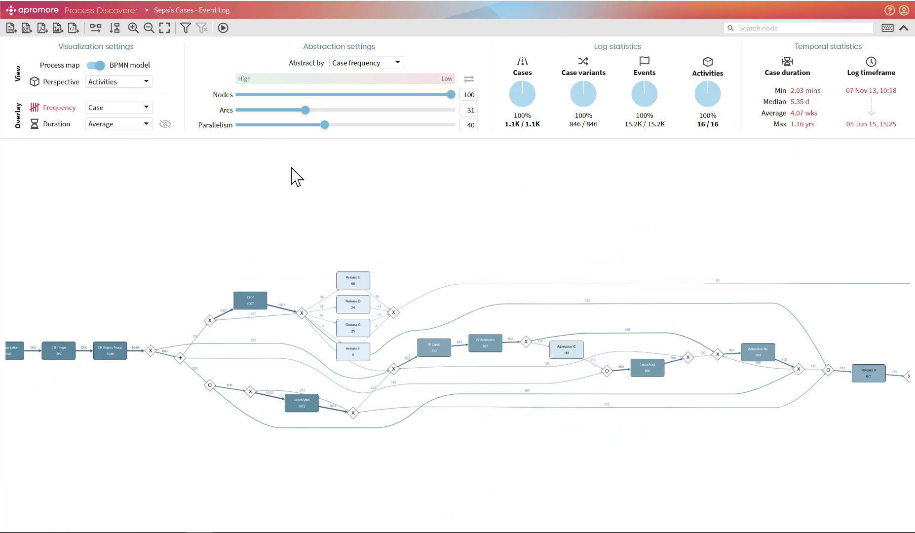
scroll(202, 275, up, 4)
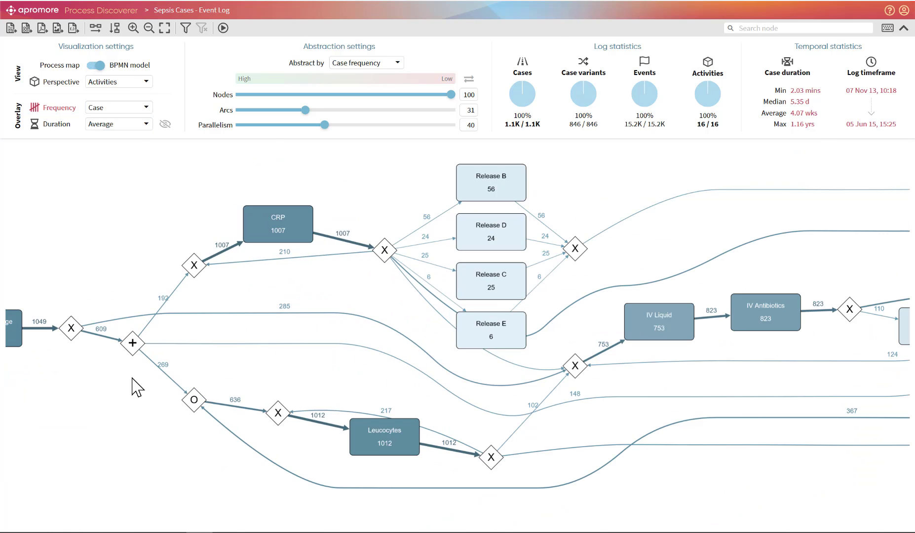
drag(131, 348, 135, 365)
drag(66, 326, 67, 312)
drag(131, 366, 114, 369)
scroll(118, 371, up, 2)
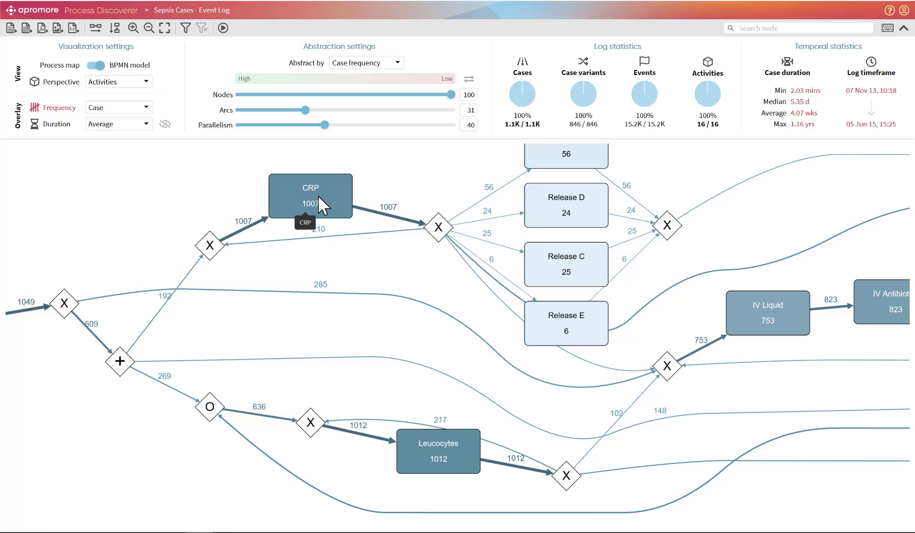
Nudge CRP upward and move Leucocytes down so that both activities stand clear of their loop arcs.
drag(318, 195, 320, 190)
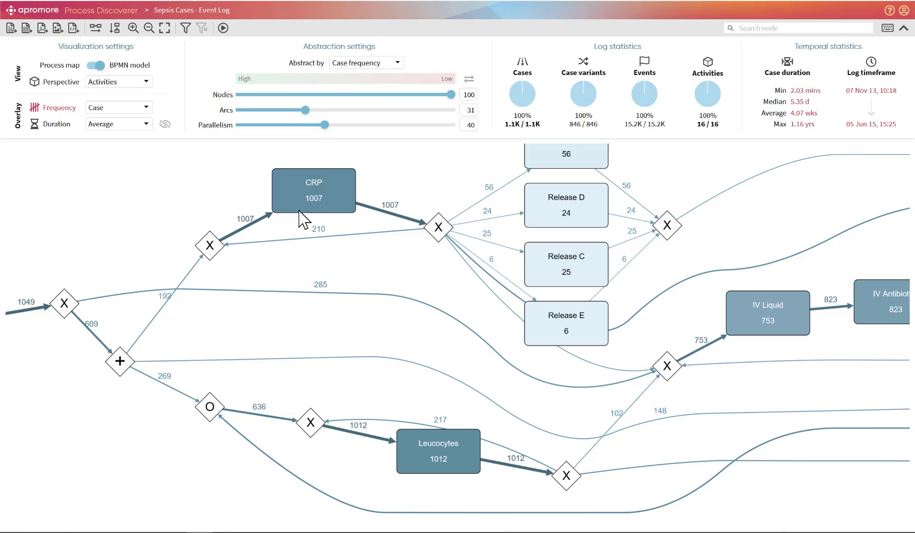
scroll(430, 226, up, 2)
drag(209, 341, 162, 294)
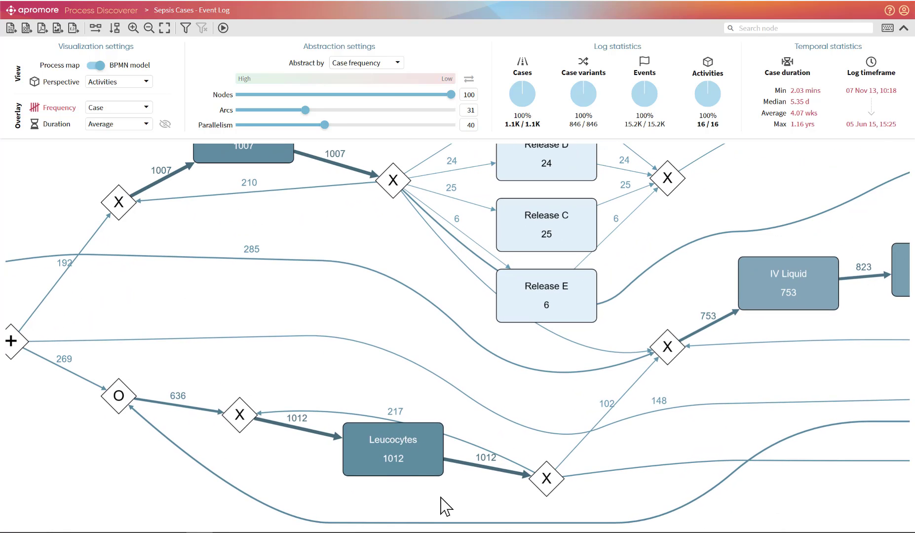
drag(393, 464, 372, 488)
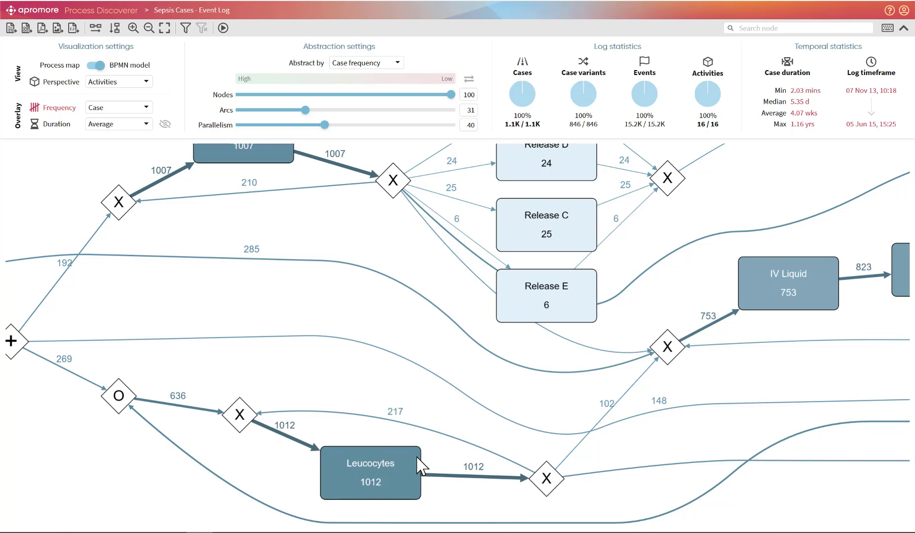
Examine the XOR split after CRP and its branches to Release B, Release C, Release D and Release E.
drag(359, 223, 359, 292)
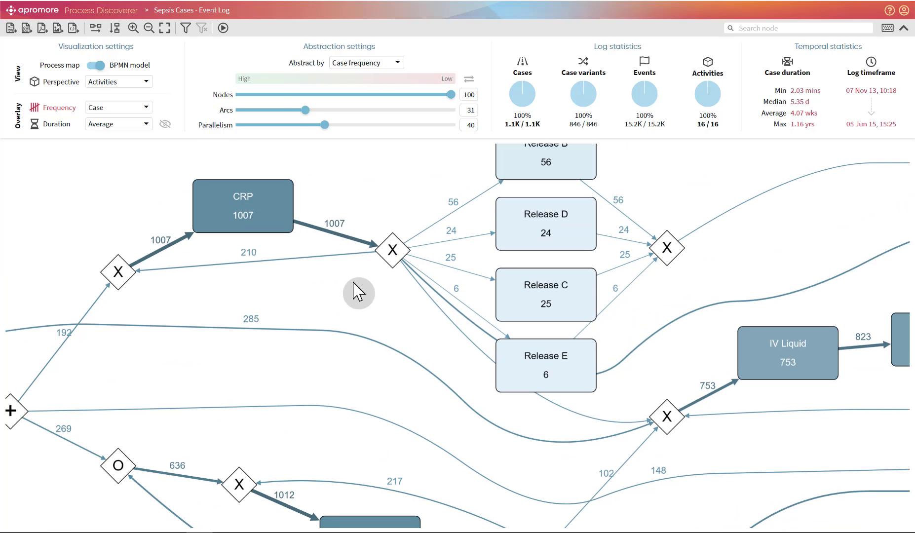
scroll(412, 256, up, 2)
drag(408, 193, 336, 238)
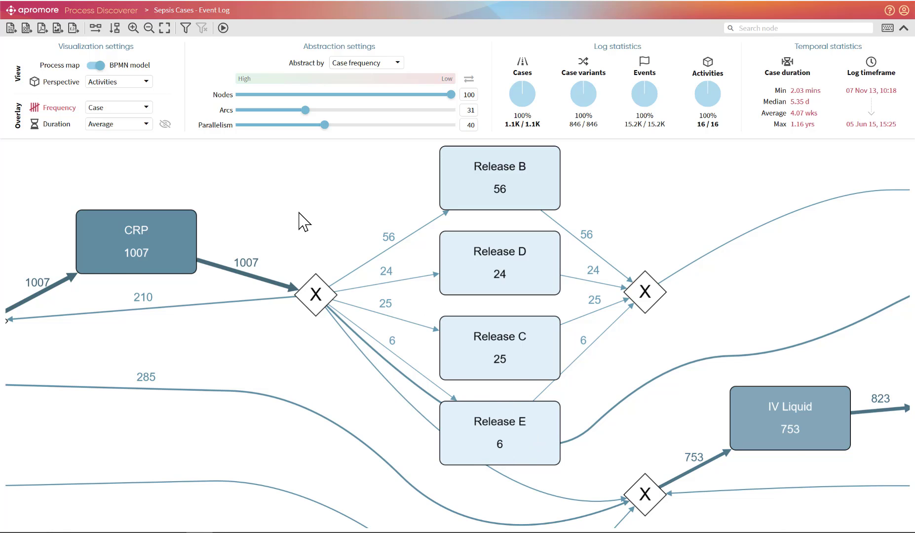
scroll(300, 213, down, 1)
scroll(305, 197, down, 2)
drag(304, 195, 472, 190)
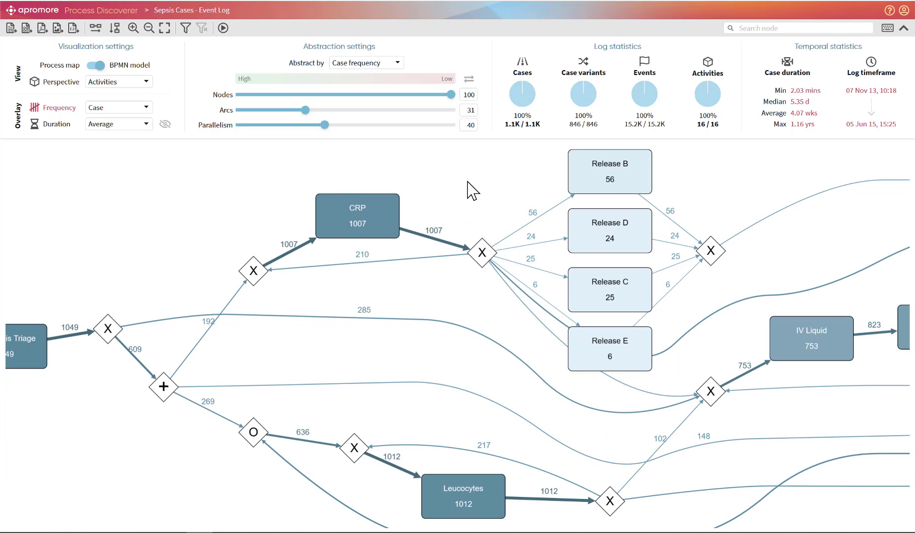
scroll(406, 296, down, 1)
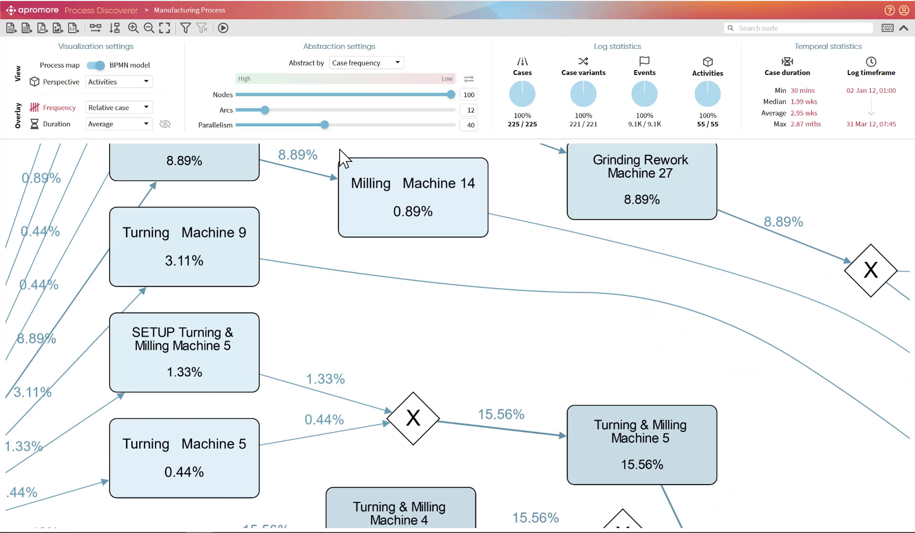
Move the start event and first XOR gateway of the Manufacturing Process BPMN model apart and examine the split's relative frequencies.
scroll(345, 158, down, 2)
drag(60, 213, 215, 207)
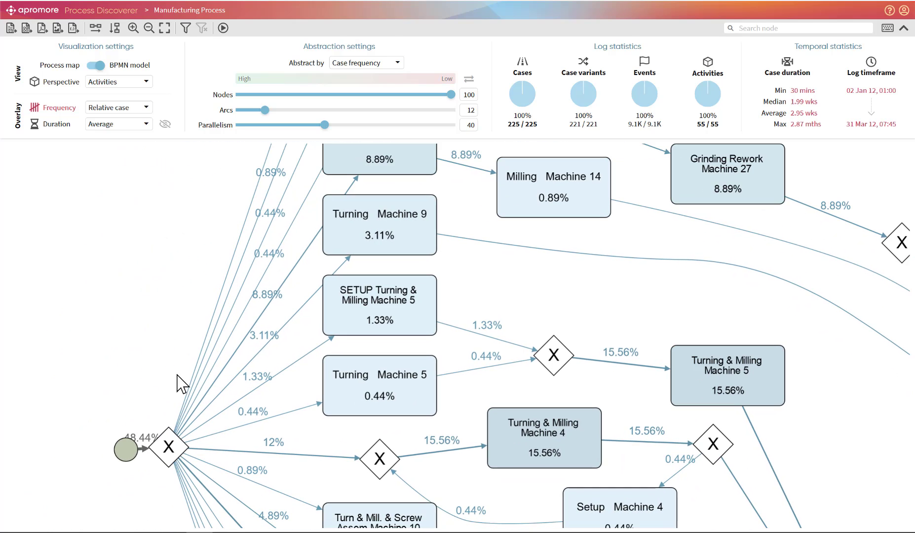
drag(120, 458, 49, 418)
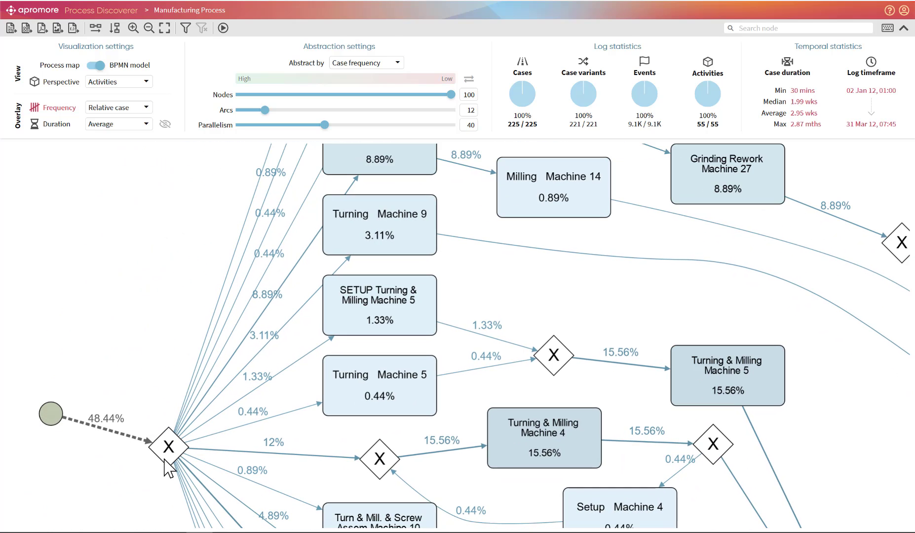
drag(164, 459, 144, 414)
scroll(140, 404, up, 2)
drag(143, 308, 141, 333)
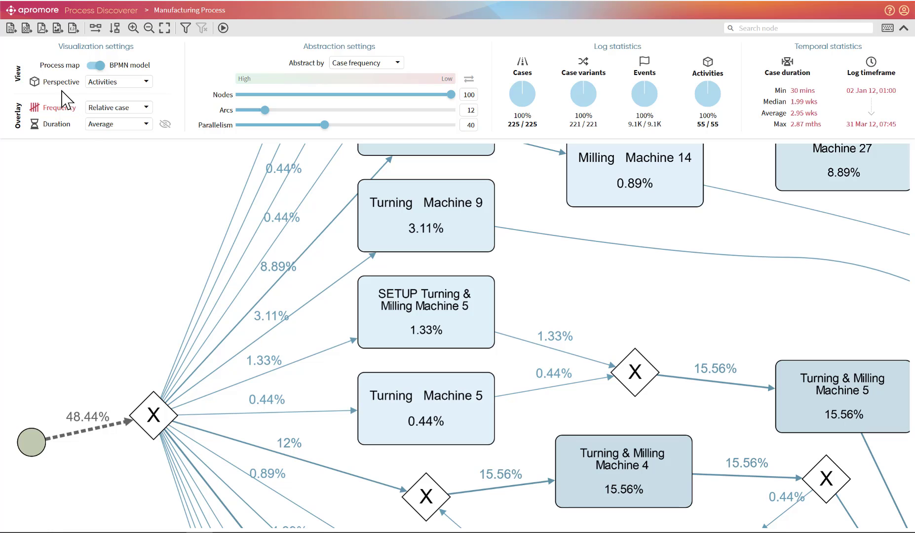
Switch the Manufacturing Process from the BPMN model back to the process map and show its start event.
click(95, 66)
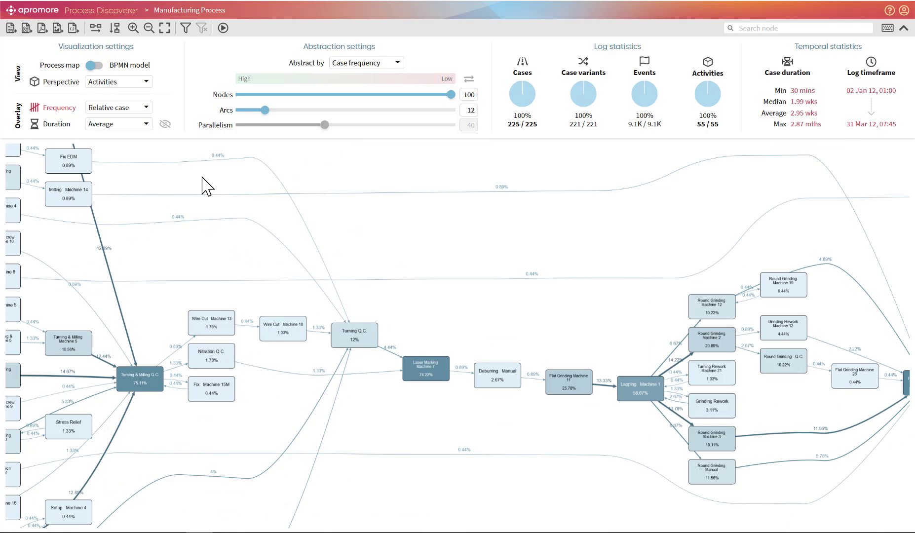
drag(168, 154, 408, 225)
scroll(176, 292, up, 5)
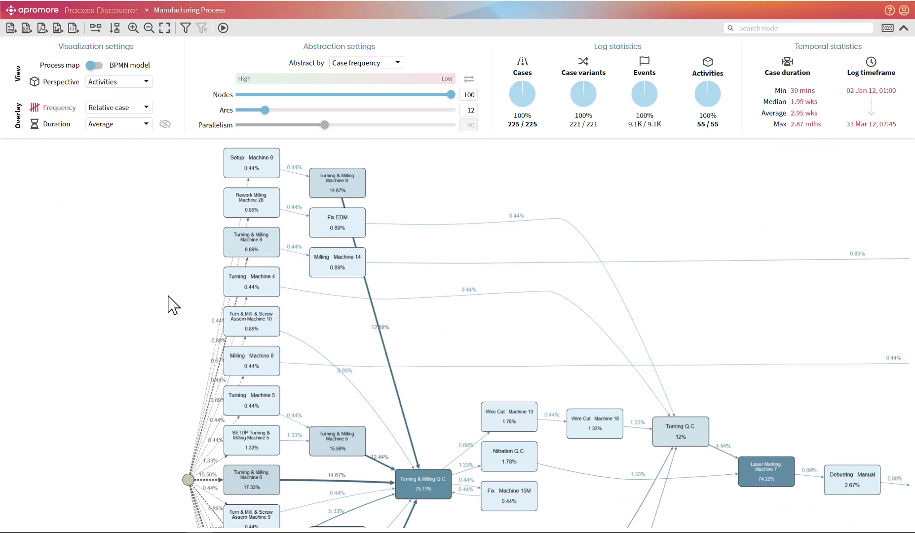
Set the nodes abstraction of the Manufacturing Process map to 19.
drag(149, 306, 84, 405)
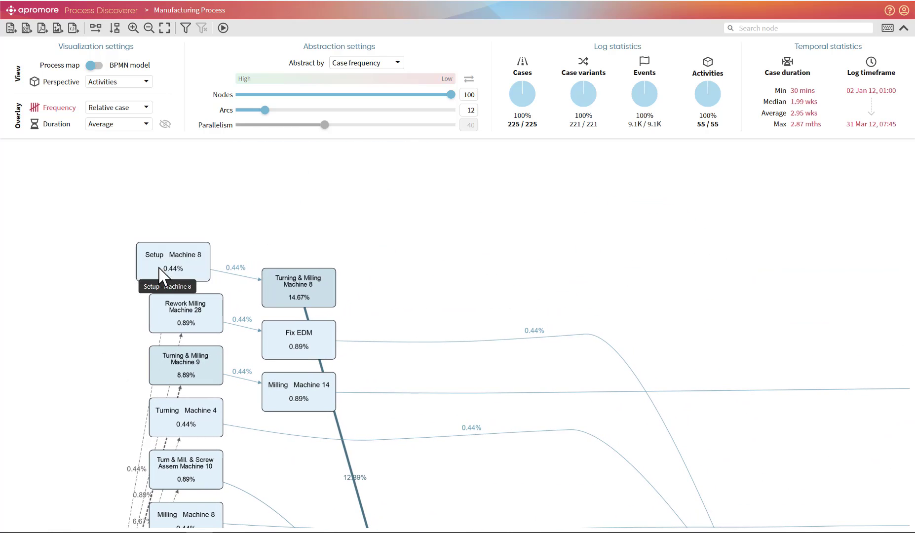
scroll(148, 276, up, 4)
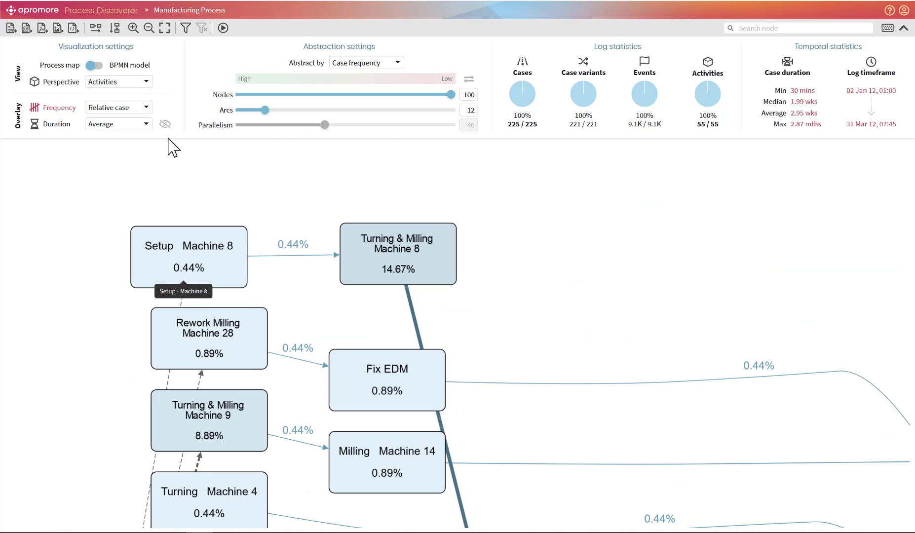
click(280, 94)
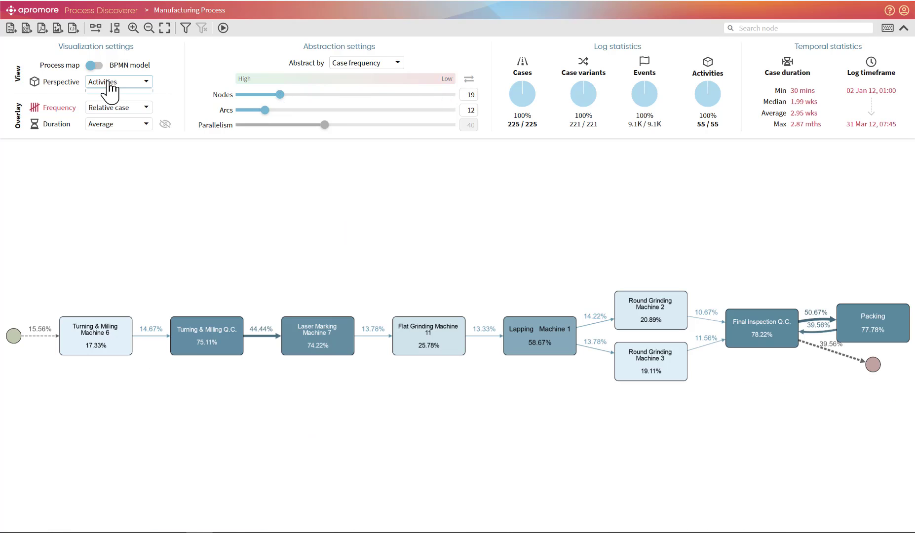
Switch the map's perspective to Worker ID and set the nodes abstraction to 28.
click(110, 87)
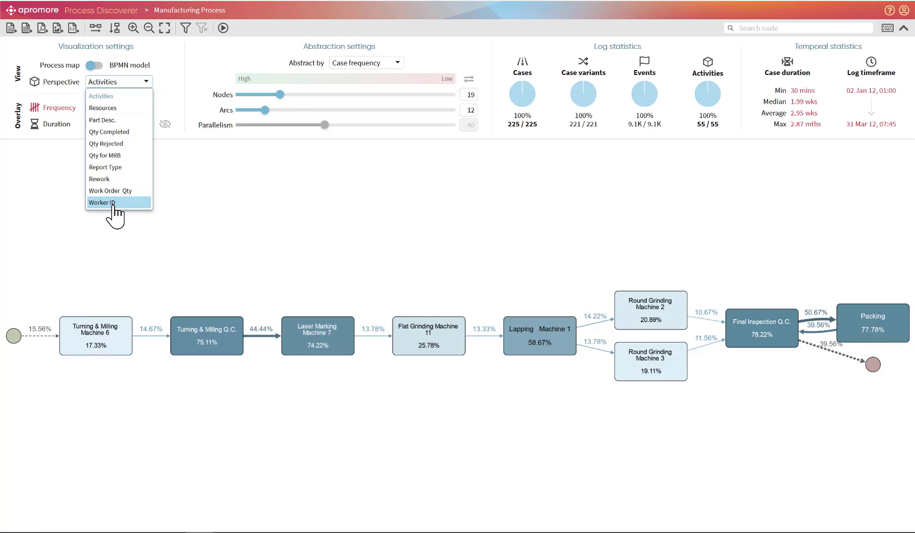
click(113, 203)
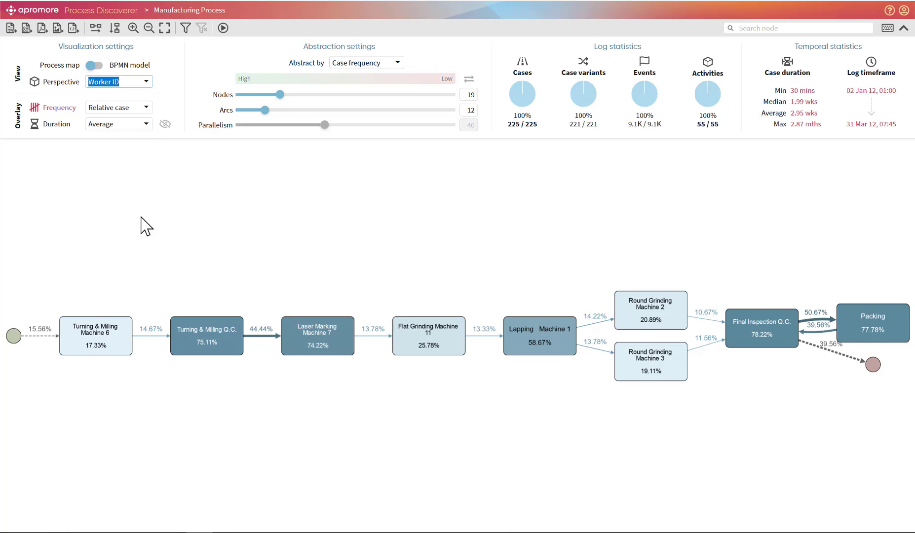
drag(280, 95, 299, 94)
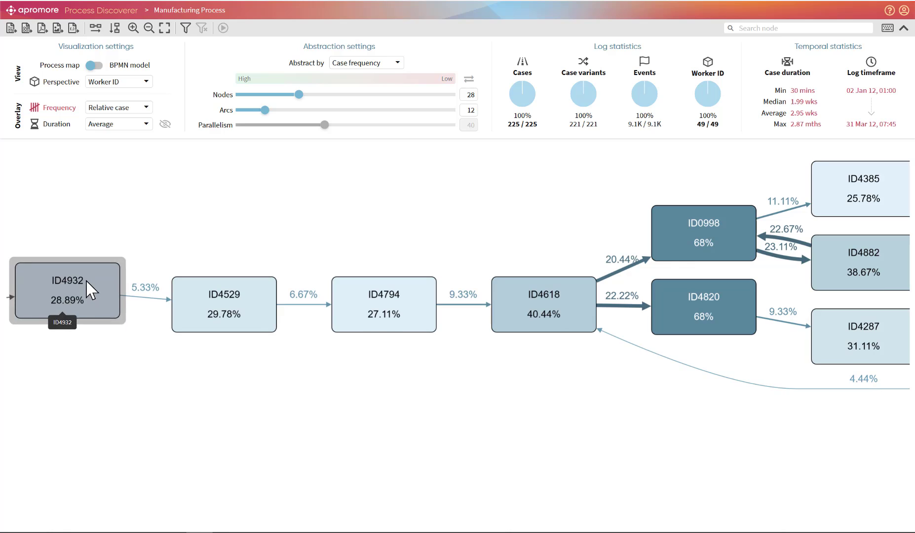
Raise the nodes abstraction of the Worker ID map to 35.
scroll(89, 305, up, 2)
drag(89, 291, 109, 303)
drag(299, 94, 314, 95)
Shift the first worker node slightly left and the worker node on its upper branch slightly upward.
scroll(288, 244, up, 3)
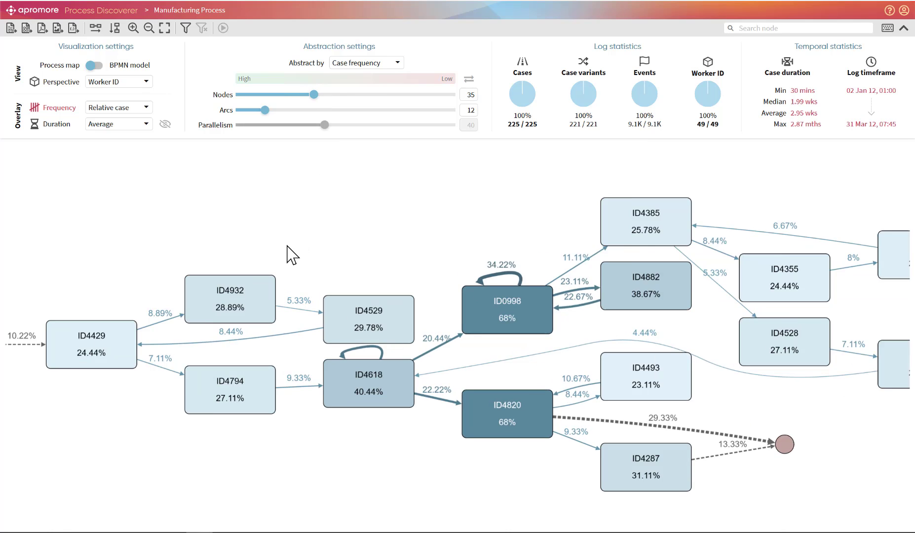
scroll(180, 280, up, 2)
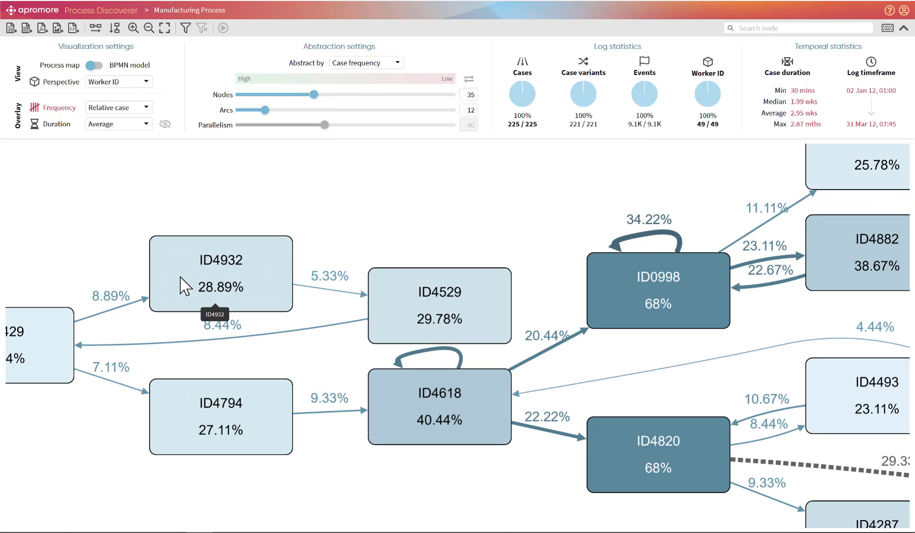
click(34, 351)
drag(97, 223, 205, 205)
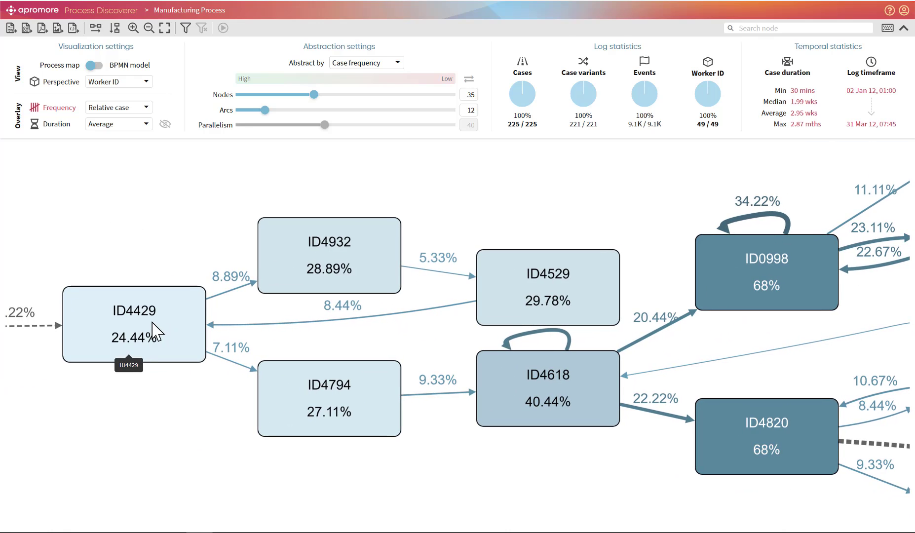
drag(151, 323, 143, 326)
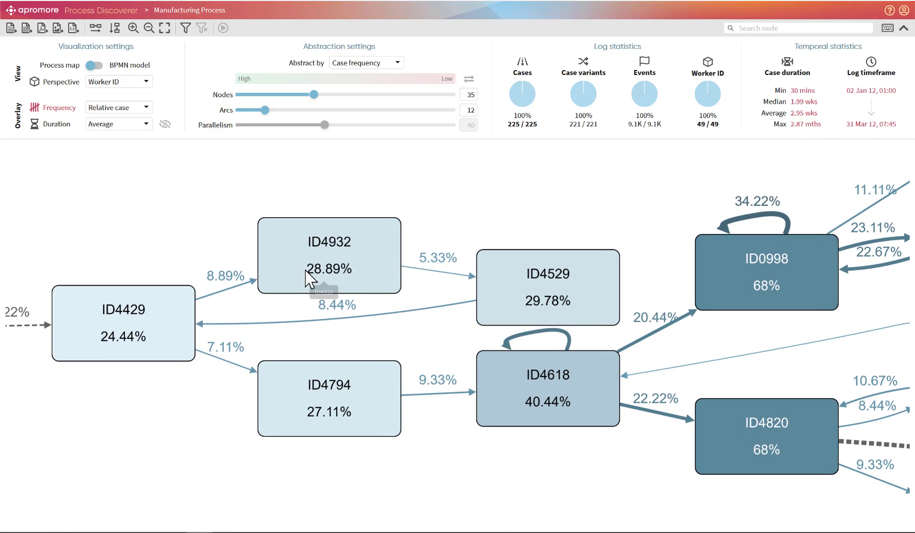
drag(312, 270, 312, 256)
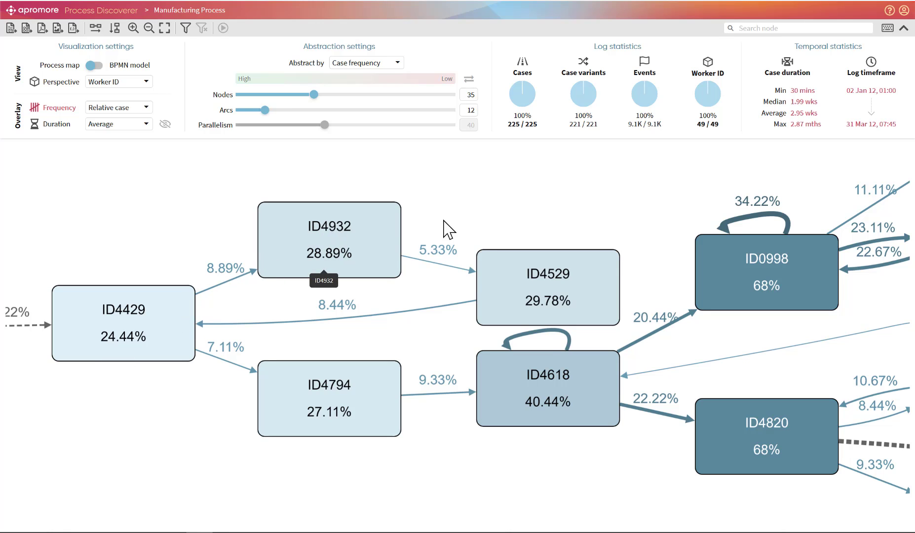
Move the two upper-branch worker nodes up and left, clear of the self-loop below, and trace the handovers back to the first worker.
drag(443, 220, 336, 221)
drag(233, 244, 225, 239)
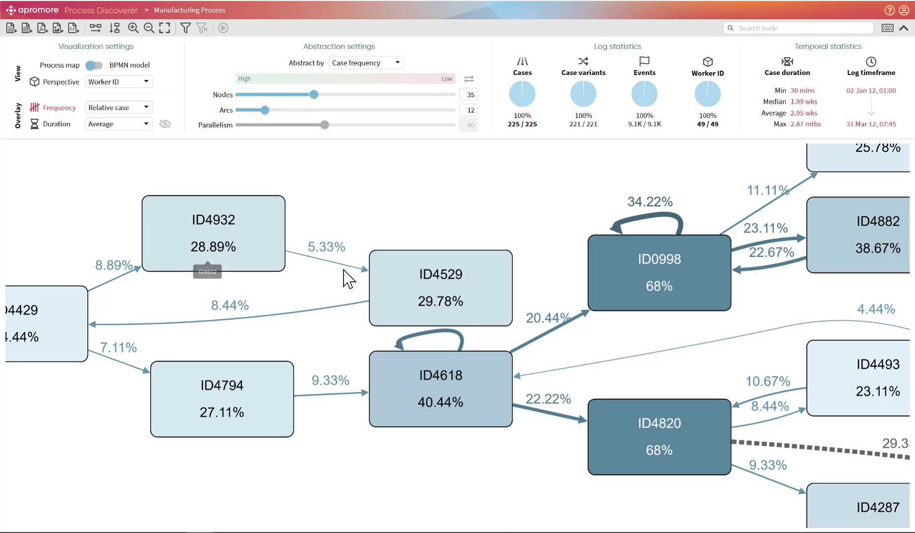
drag(429, 307, 404, 285)
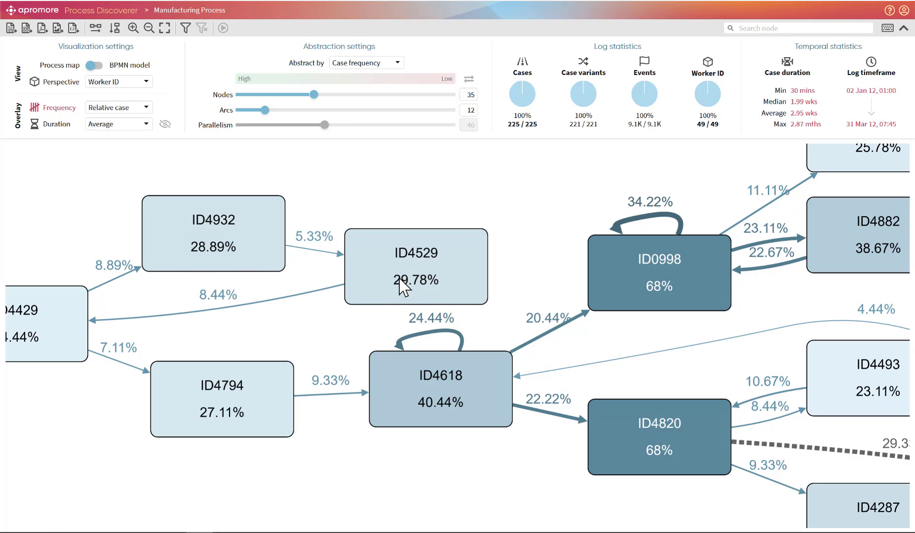
click(427, 267)
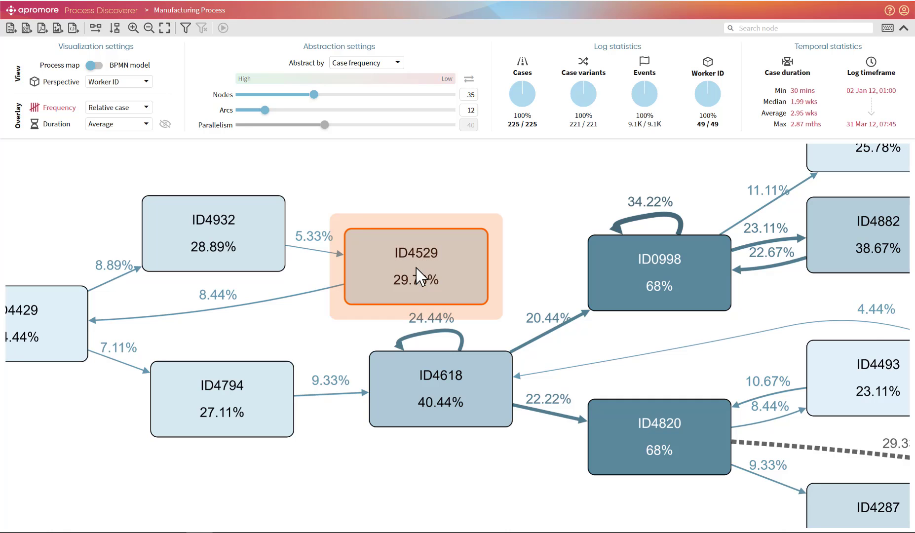
drag(347, 204, 464, 176)
click(168, 310)
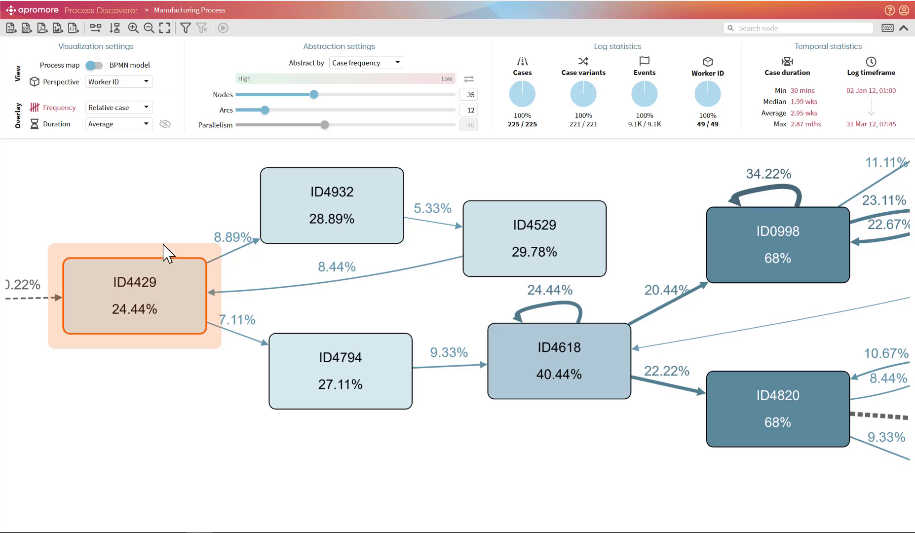
drag(354, 298, 242, 299)
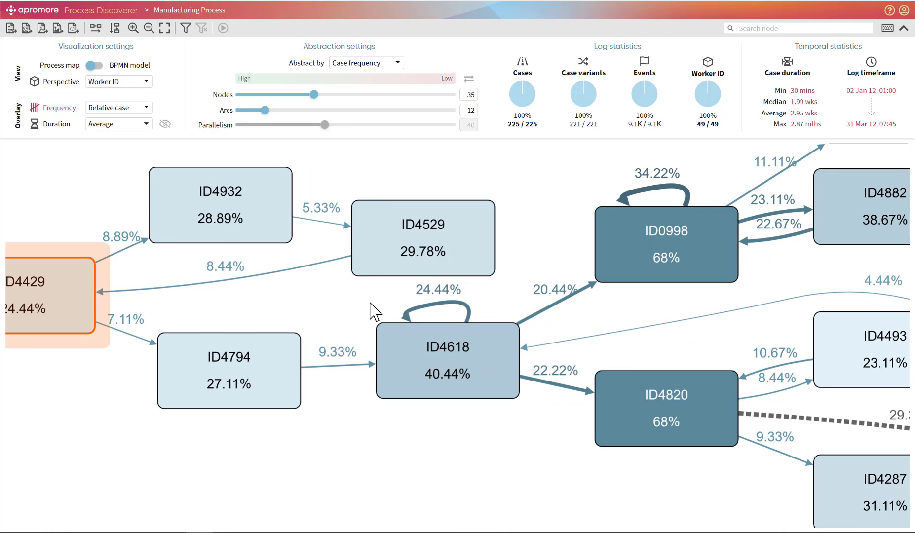
Overlay average duration on the Worker ID map and examine the workers' processing times and the handover times between them.
click(54, 126)
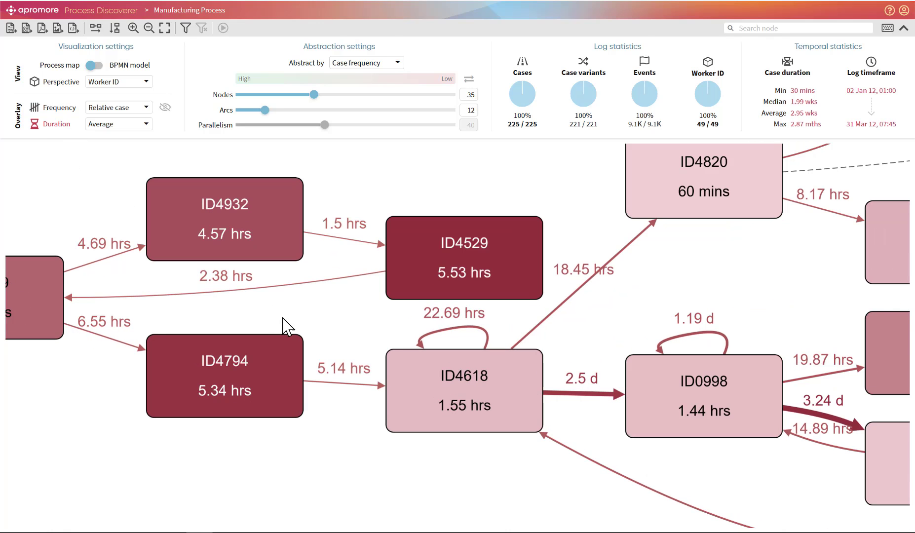
drag(282, 318, 331, 340)
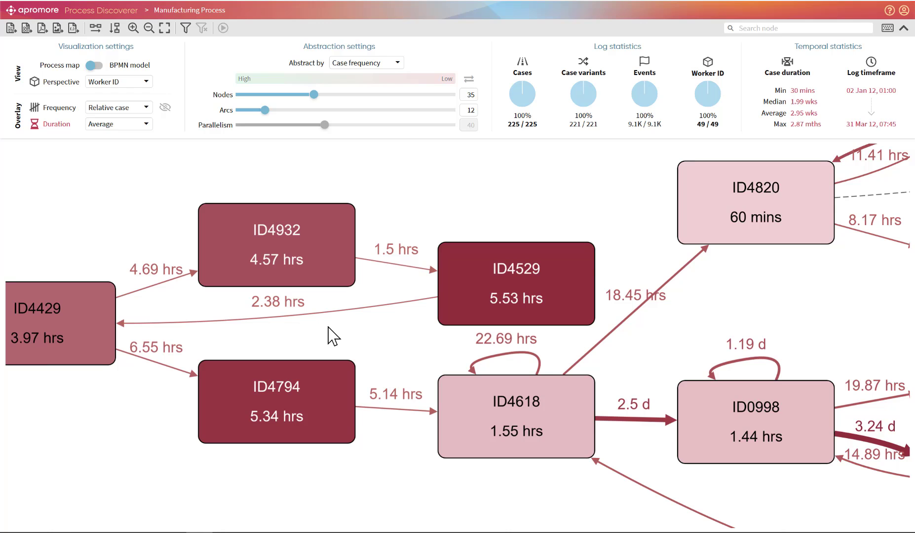
scroll(328, 335, down, 5)
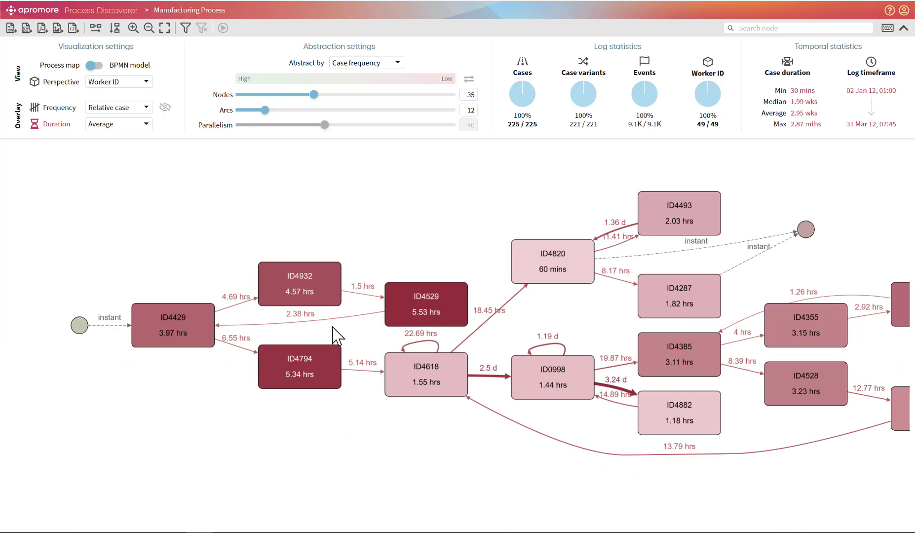
drag(823, 271, 693, 267)
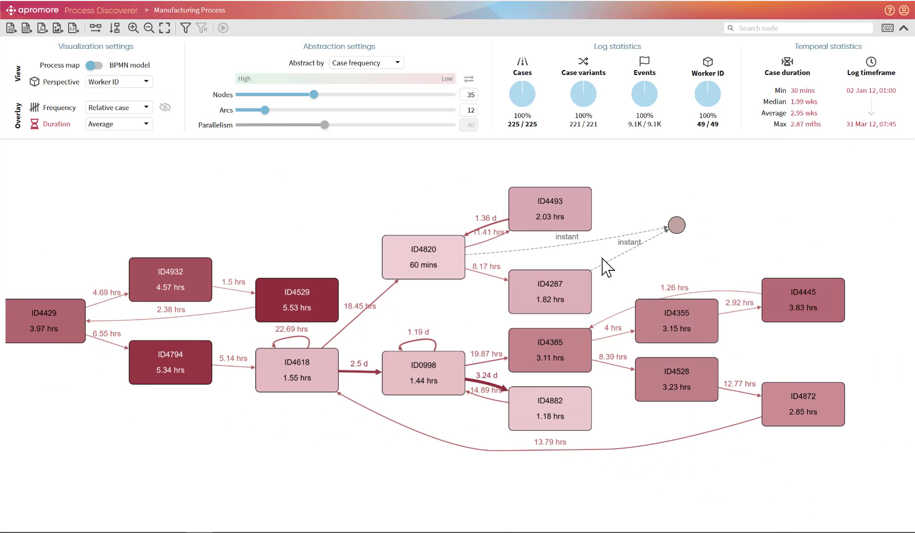
scroll(266, 260, up, 4)
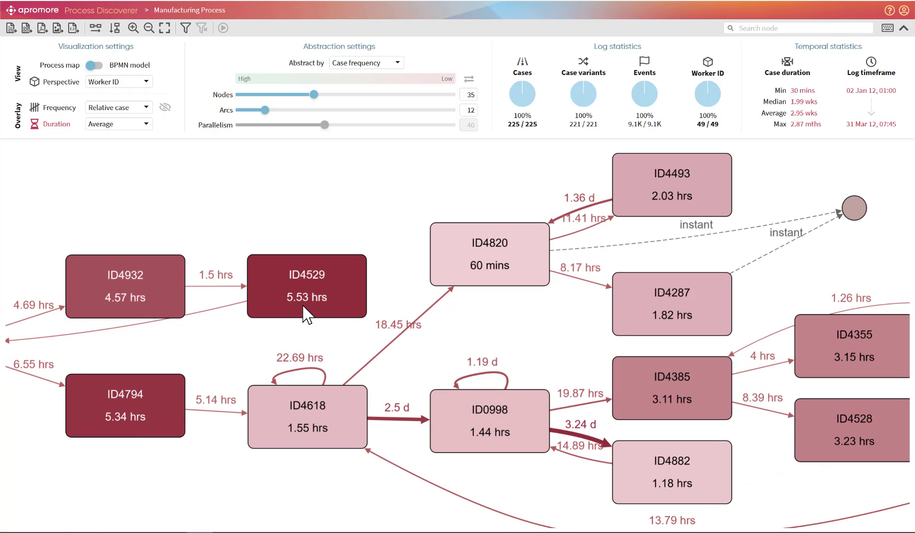
scroll(302, 311, down, 3)
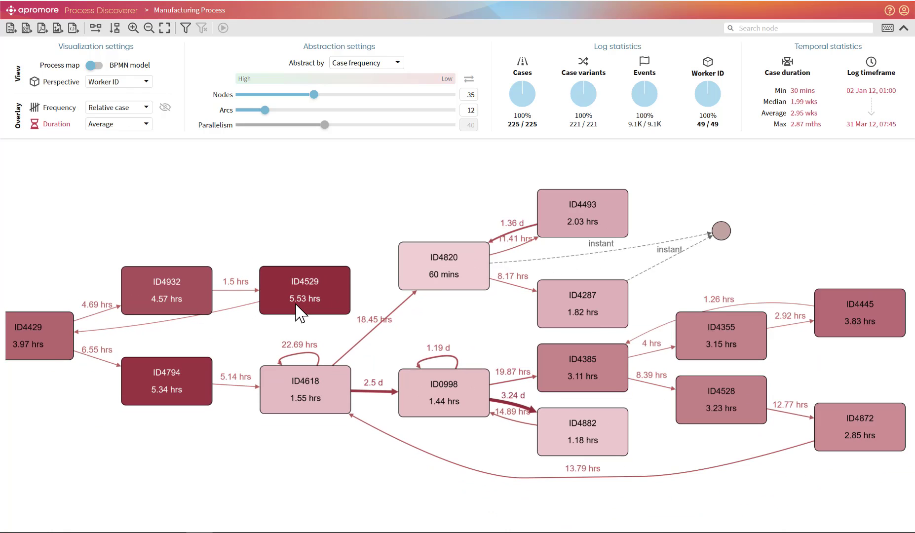
drag(372, 366, 302, 337)
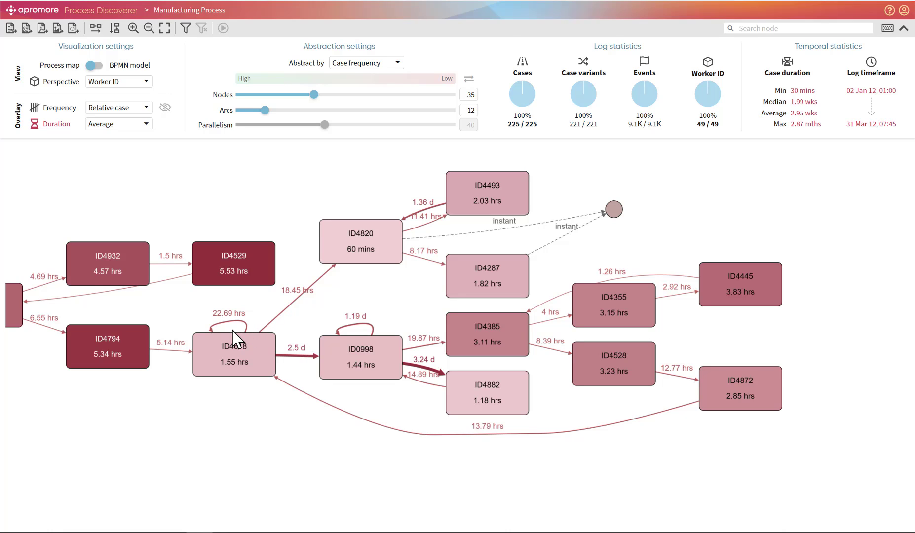
Shift the worker node reached by the 3.24 d arc slightly down and right, away from its handover labels.
scroll(453, 321, up, 2)
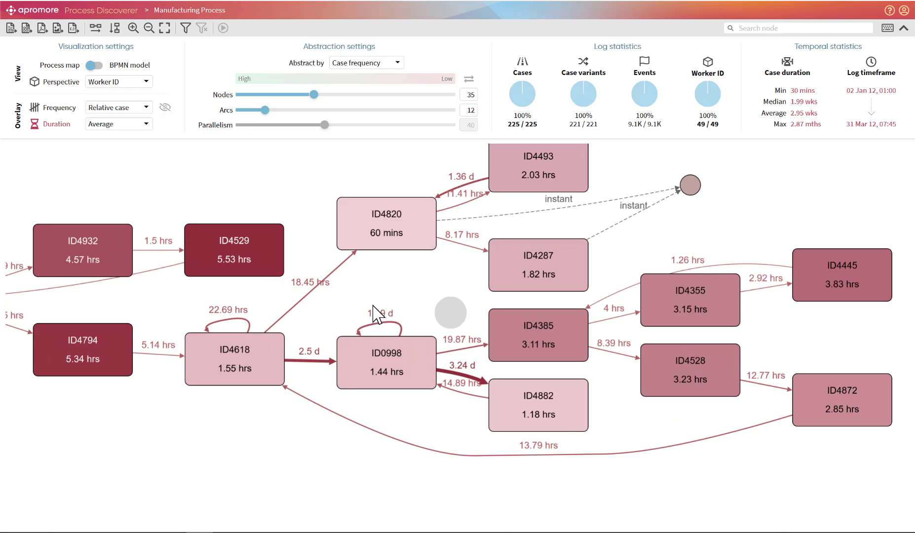
scroll(352, 383, up, 2)
scroll(352, 382, up, 1)
drag(405, 388, 413, 407)
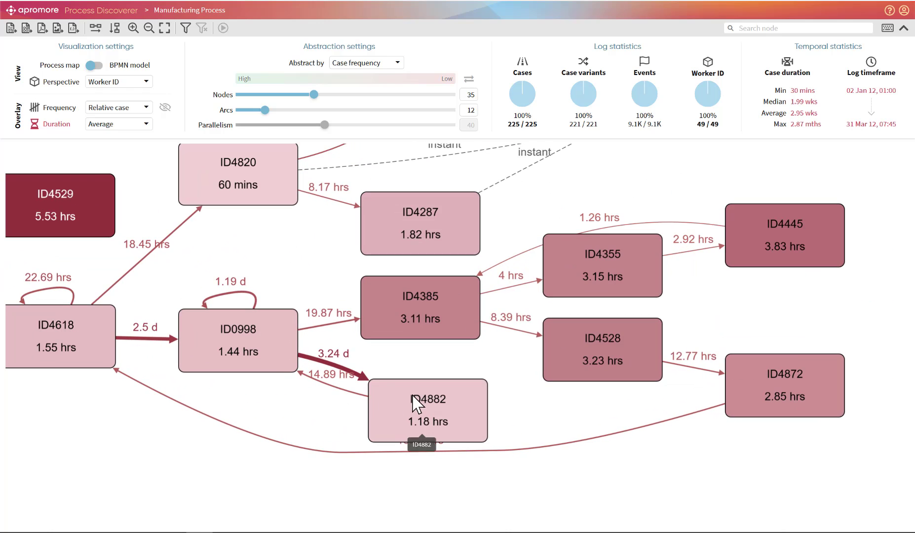
scroll(157, 339, down, 1)
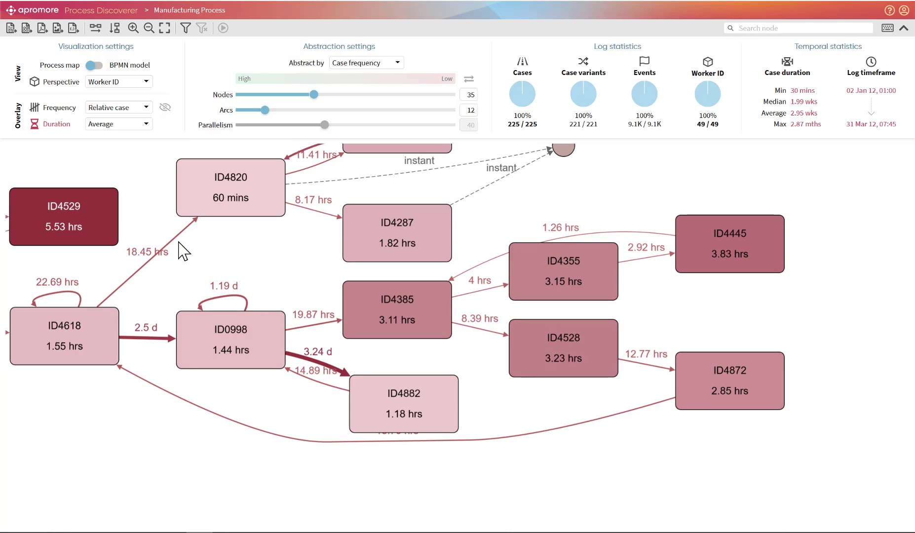
Switch the duration map's perspective back to Activities and show its start event.
click(123, 82)
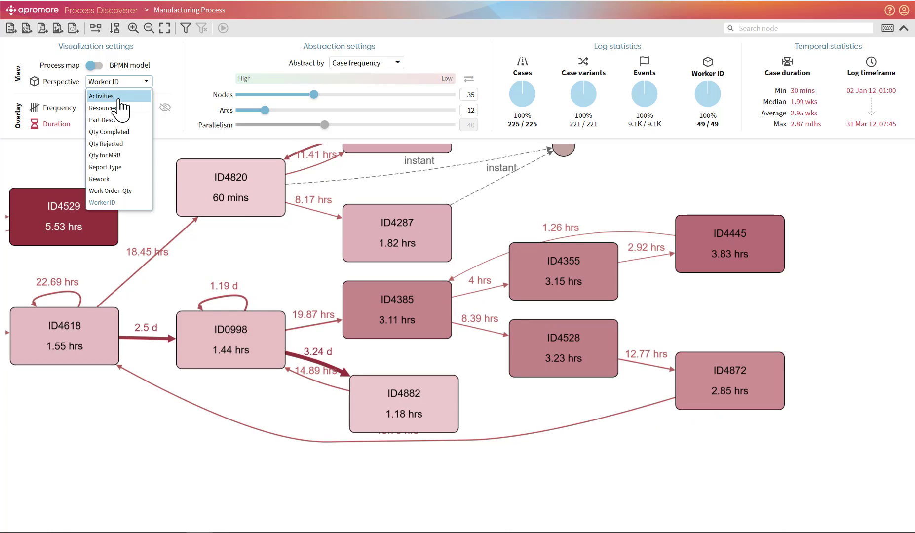
click(117, 97)
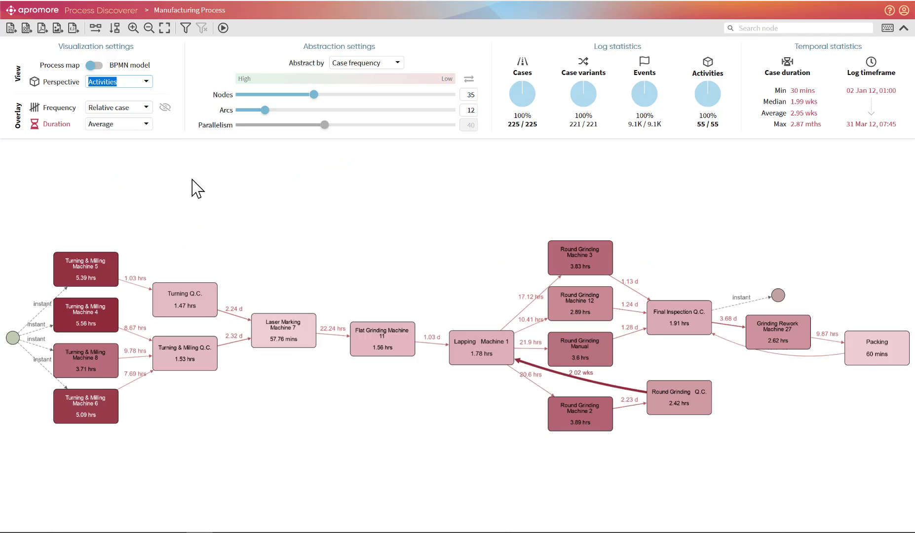
scroll(207, 198, up, 1)
drag(229, 235, 301, 196)
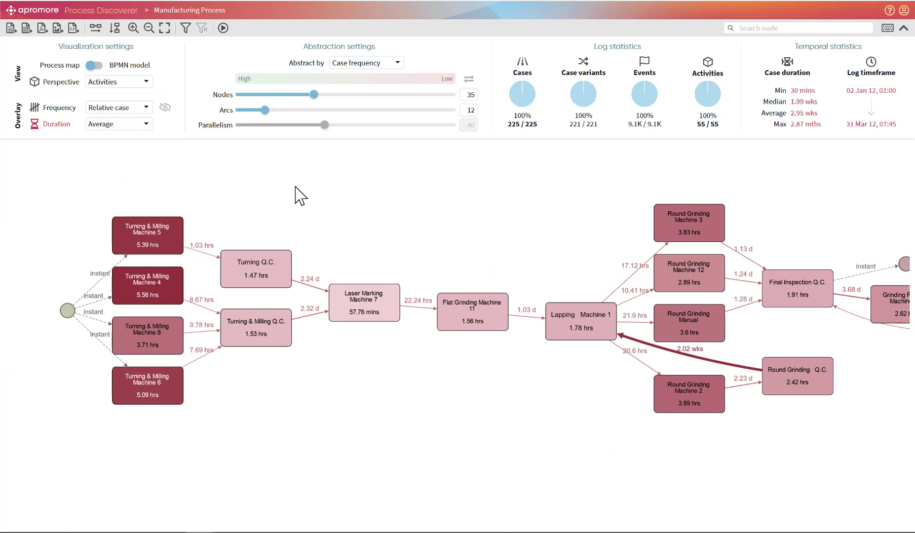
Open the log filter for the Manufacturing Process and compare the available case-level and event-level filters.
click(185, 29)
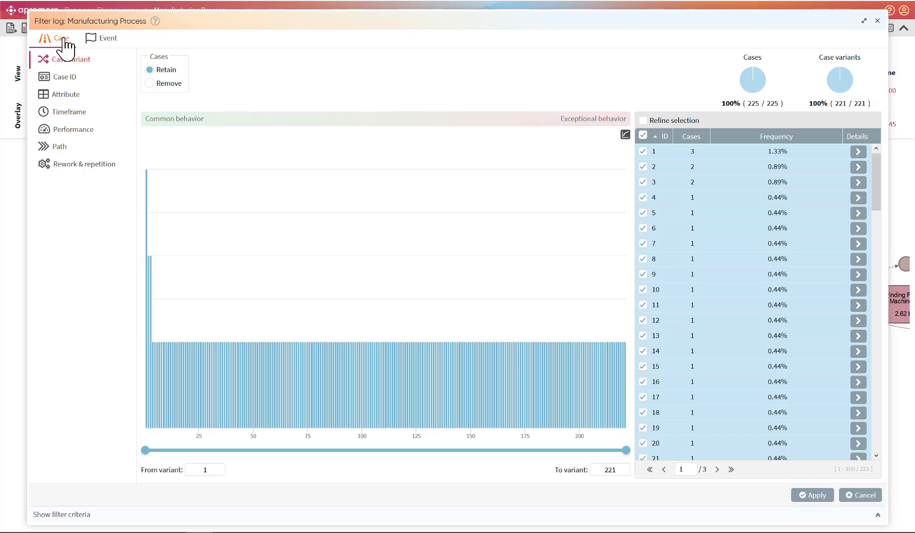
click(106, 40)
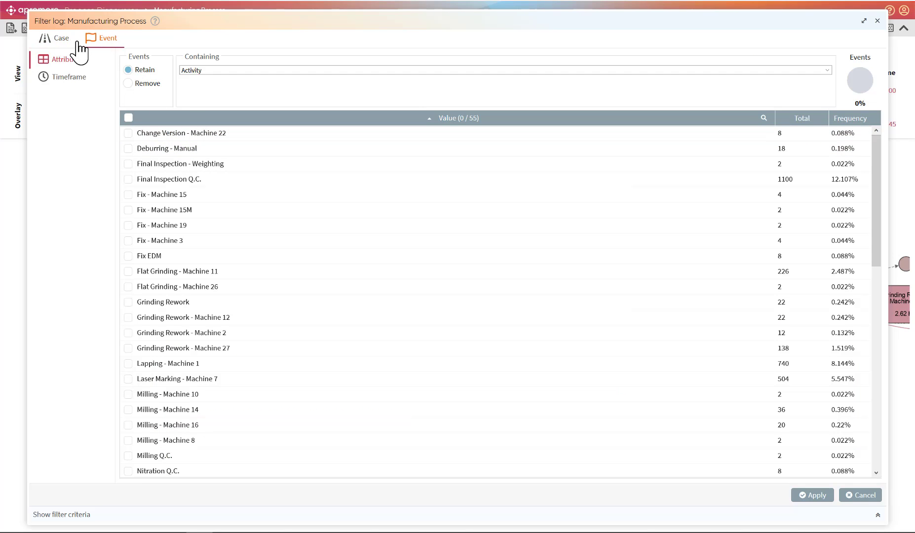
click(61, 44)
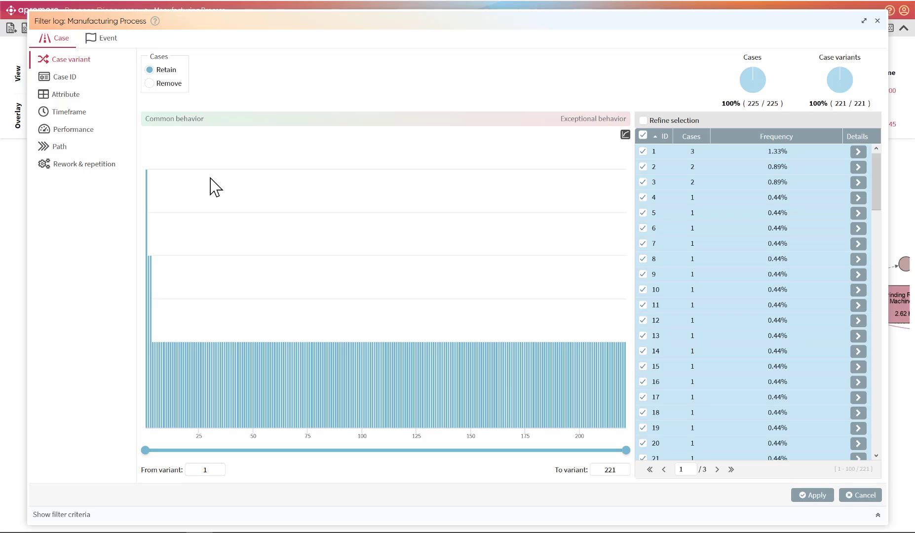
Filter the log to retain only cases containing the activity Grinding Rework.
click(70, 99)
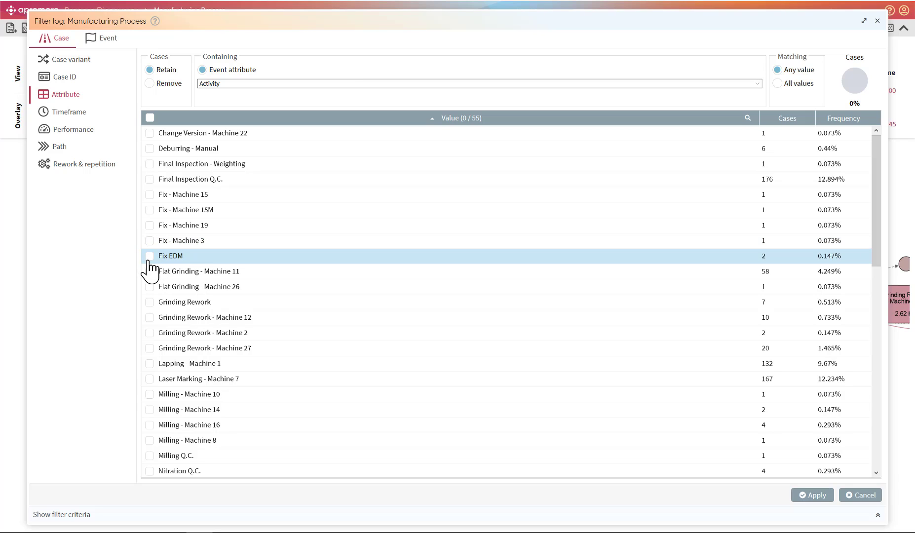
click(149, 303)
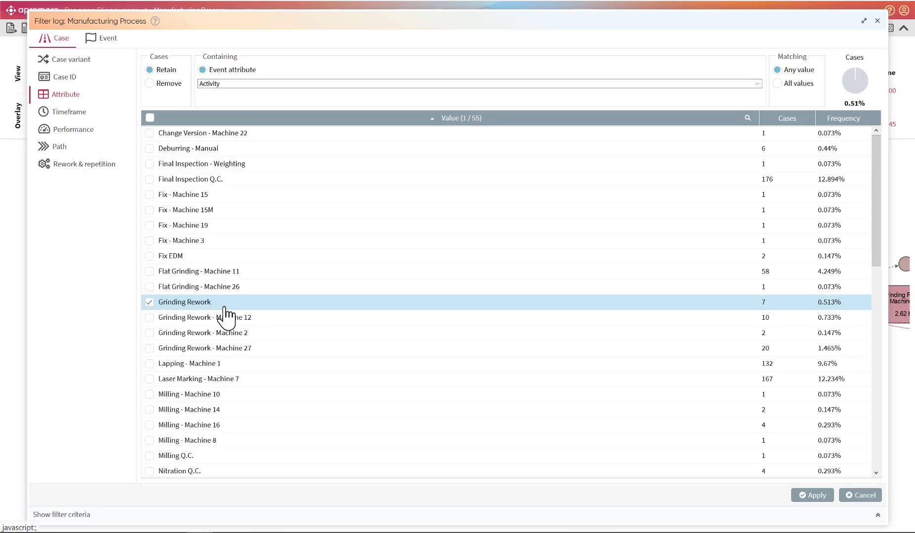
click(822, 498)
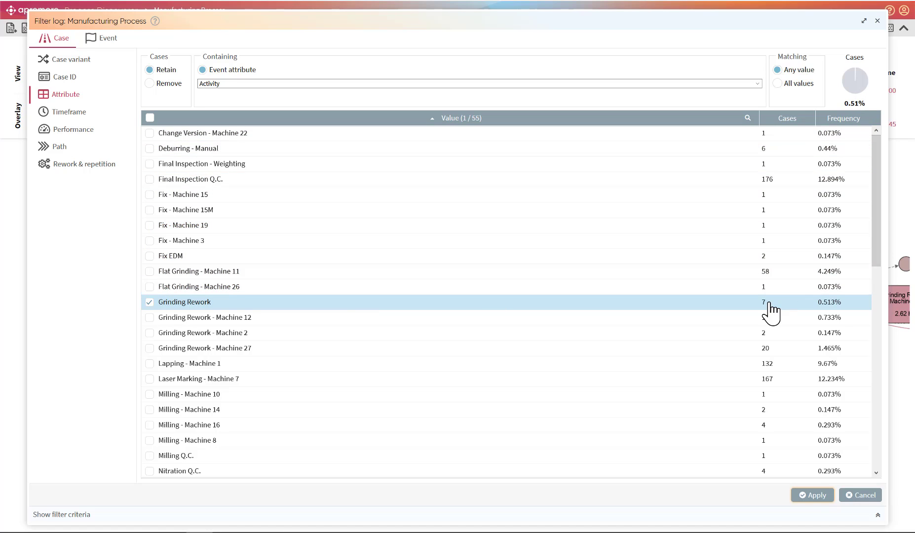
click(814, 497)
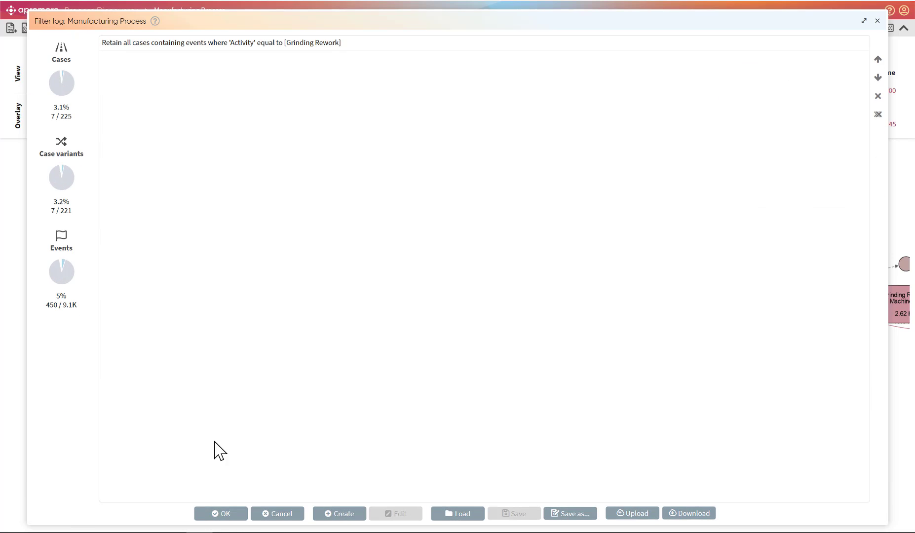
click(237, 518)
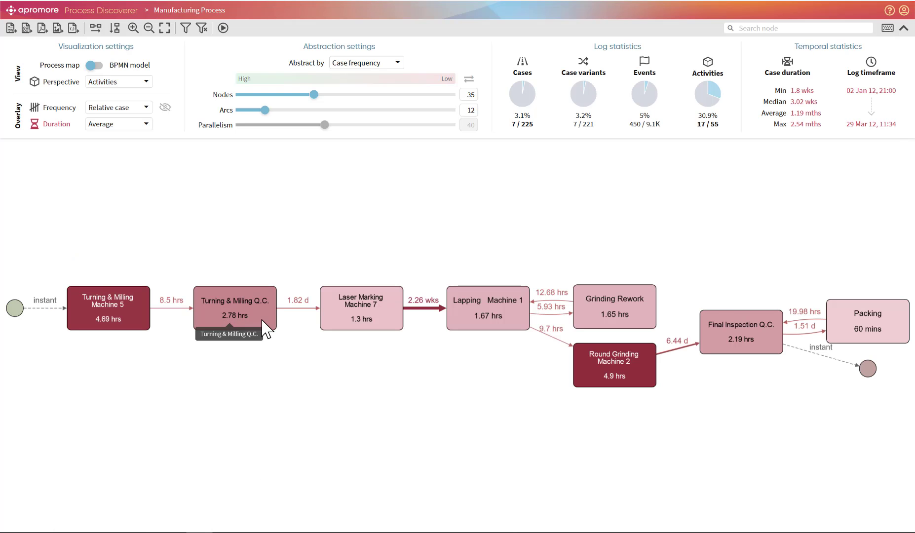
Set both the nodes and arcs abstraction of the filtered process map to 100.
drag(298, 228, 263, 218)
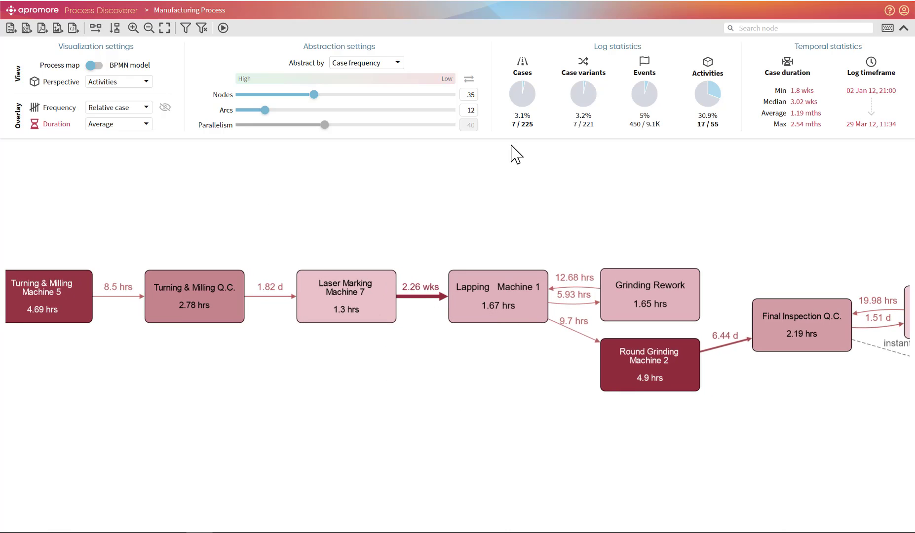
drag(360, 206, 397, 198)
drag(307, 93, 453, 94)
drag(269, 110, 453, 110)
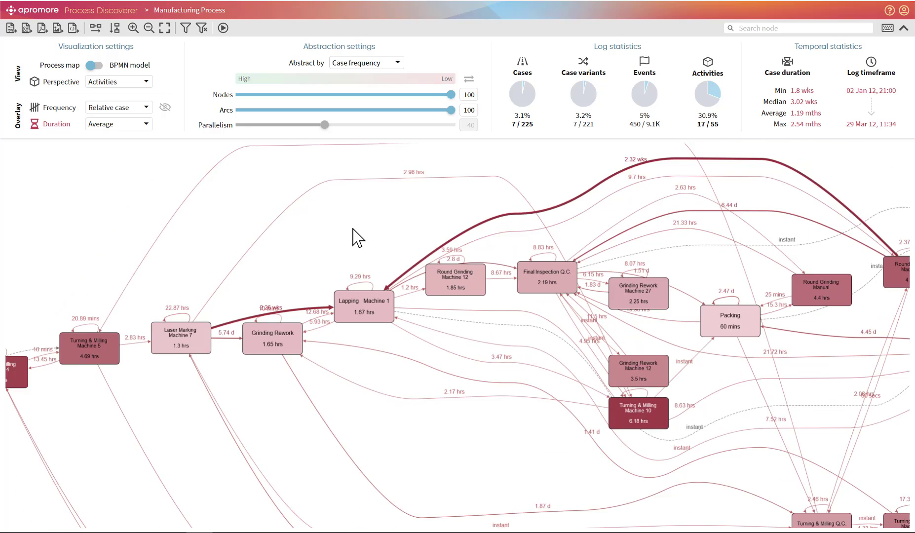
scroll(355, 236, down, 1)
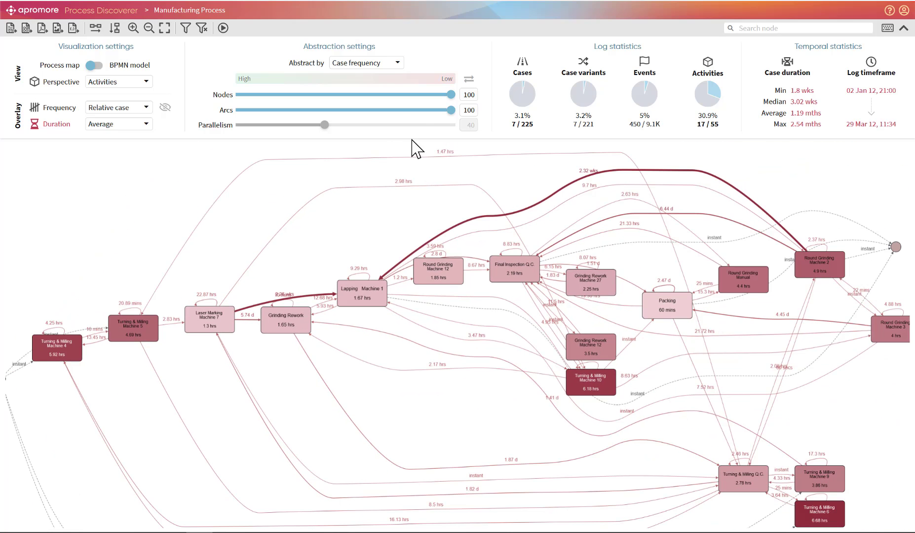
click(526, 80)
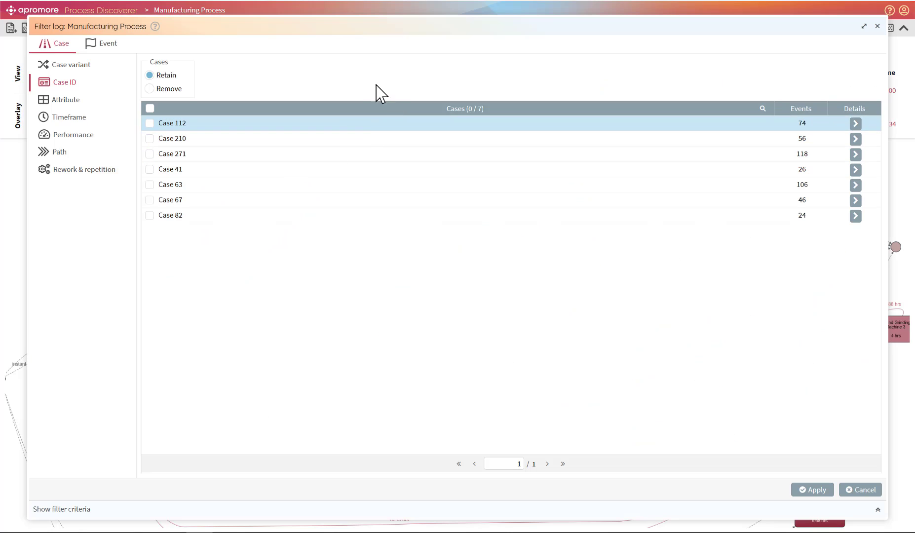
click(868, 509)
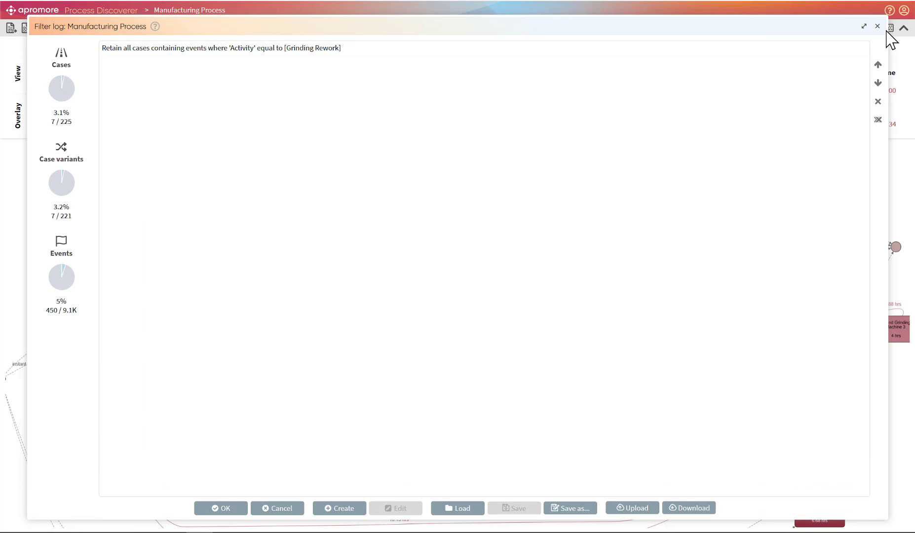
click(878, 26)
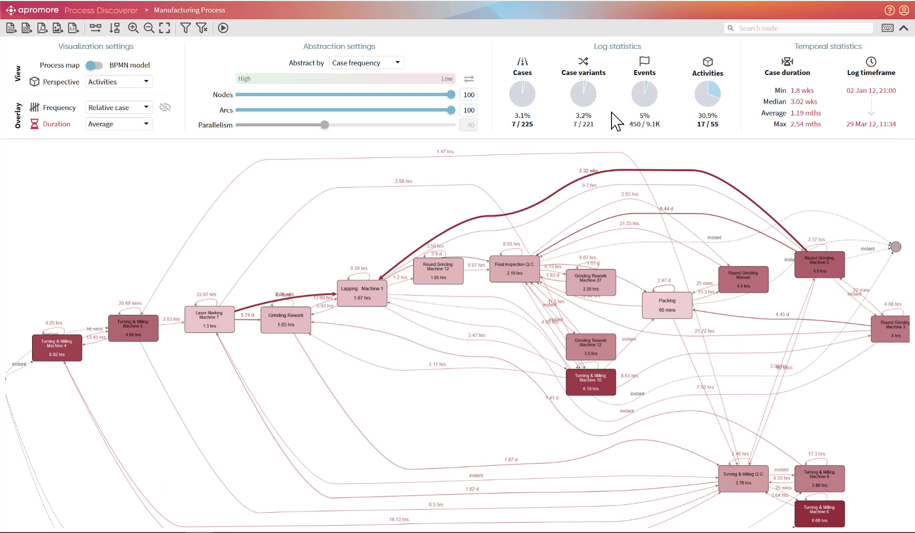
Open the list of filtered cases and inspect the activity sequence of Case 41.
click(524, 125)
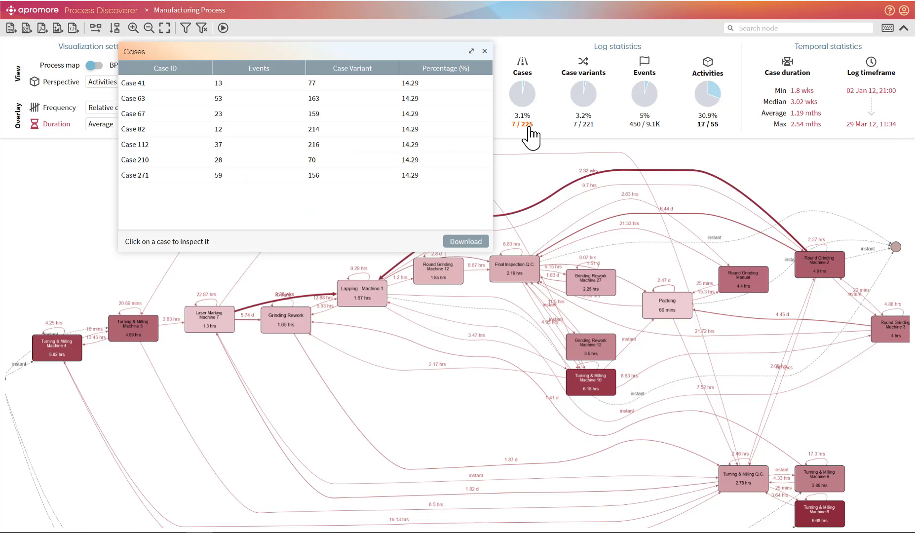
click(129, 86)
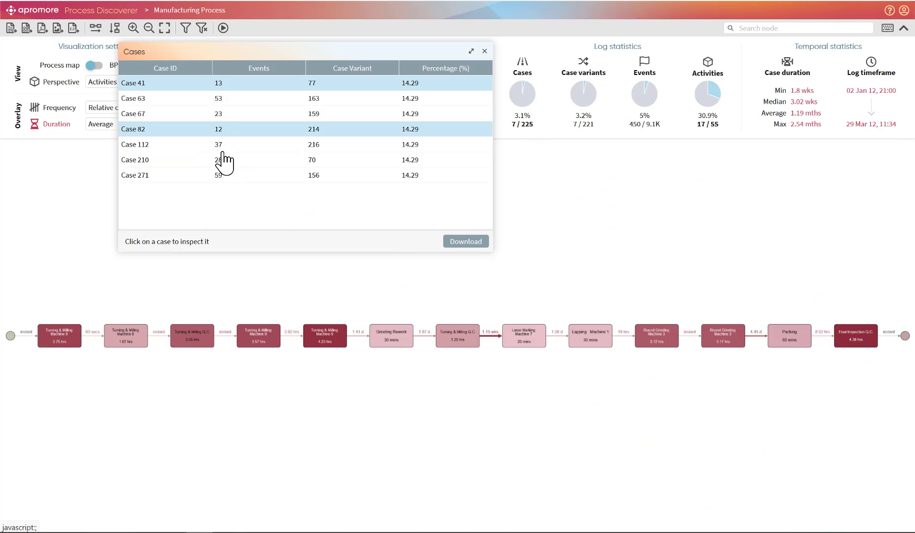
scroll(290, 333, up, 5)
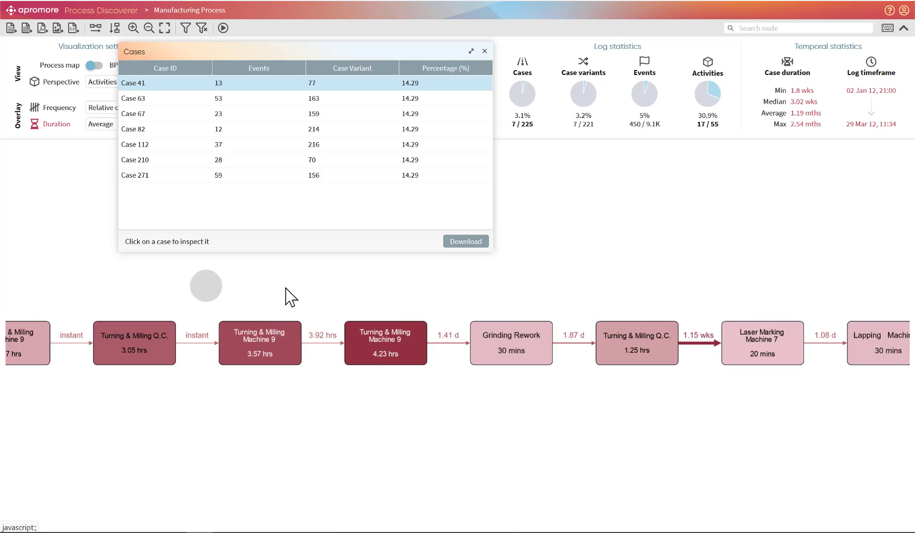
drag(286, 289, 247, 292)
Inspect the activity sequence and durations of Case 112.
click(146, 145)
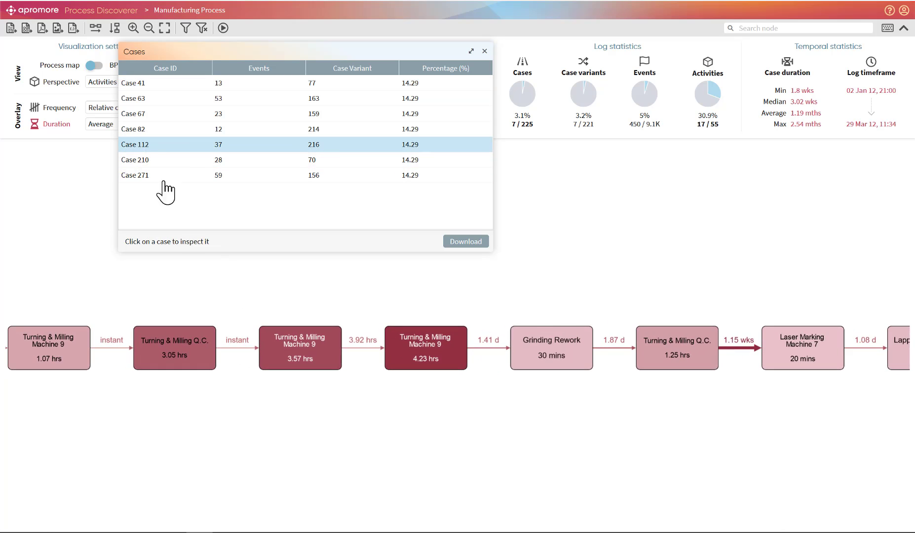
scroll(196, 290, up, 6)
drag(375, 317, 157, 310)
scroll(160, 310, up, 4)
drag(317, 365, 205, 288)
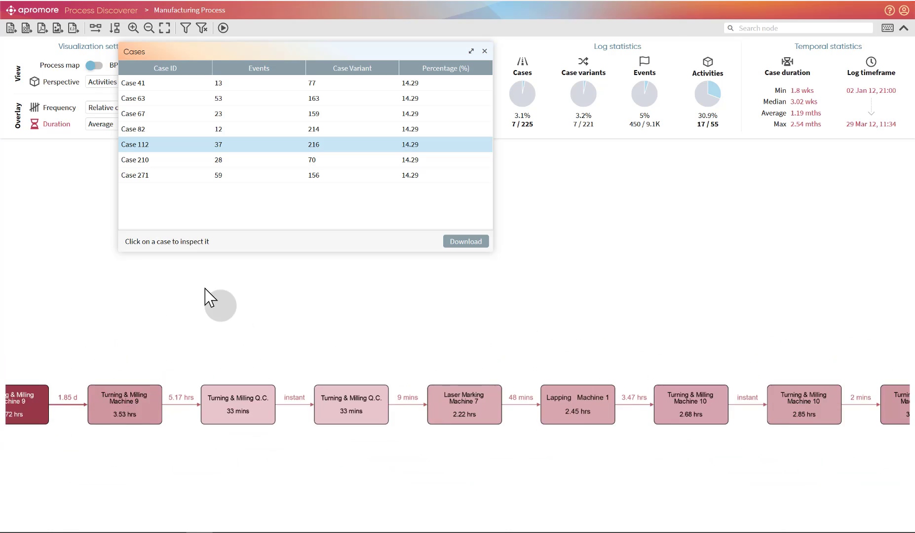
scroll(231, 286, up, 1)
Examine the repeated Grinding Rework and Lapping - Machine 1 activities in Case 271, and close the case list.
click(169, 177)
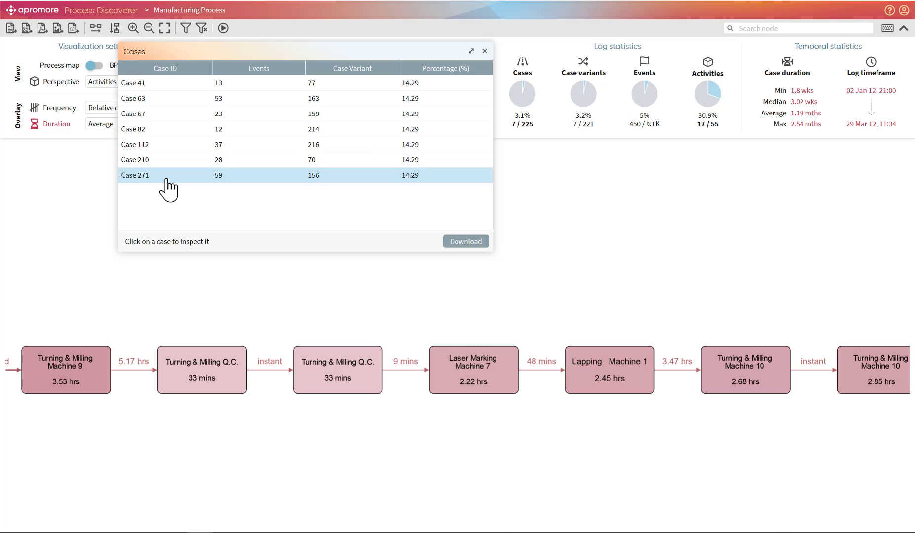
scroll(242, 312, up, 7)
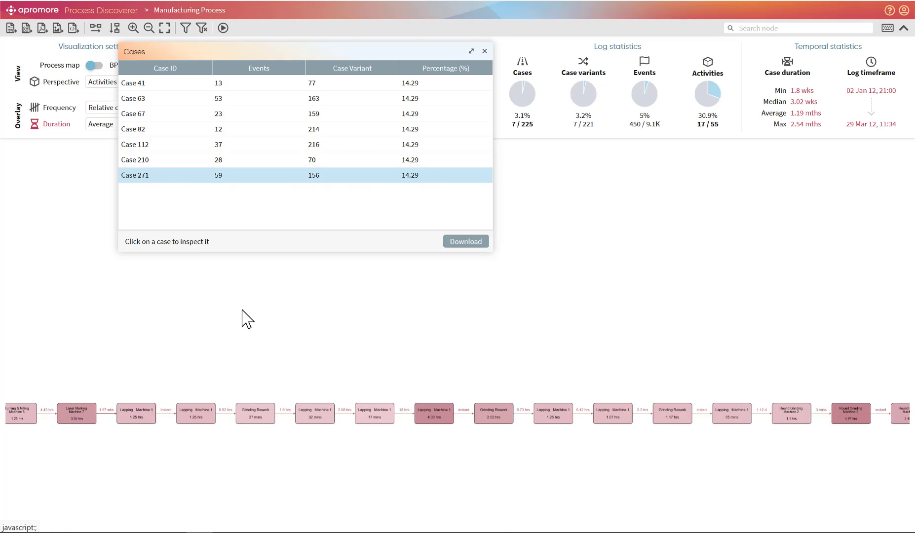
scroll(242, 310, up, 2)
drag(344, 328, 254, 299)
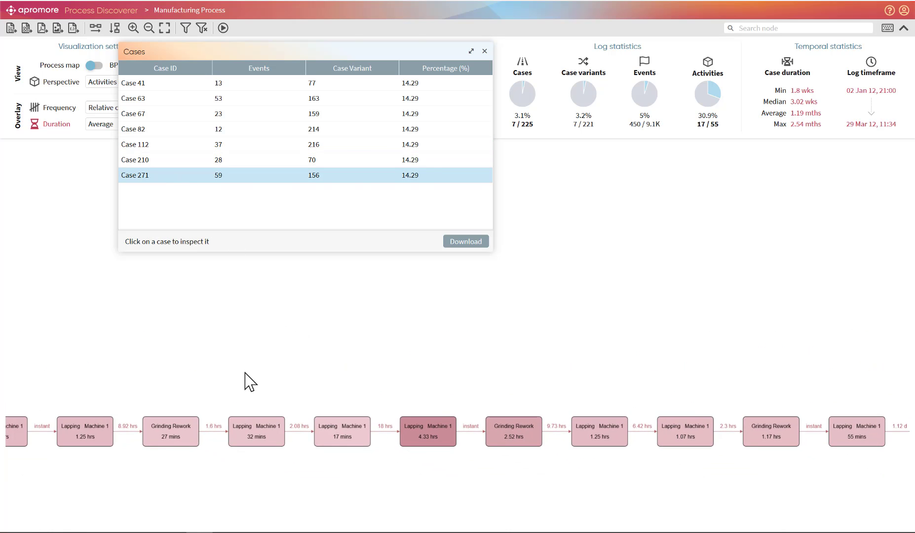
scroll(247, 372, up, 3)
drag(279, 378, 242, 356)
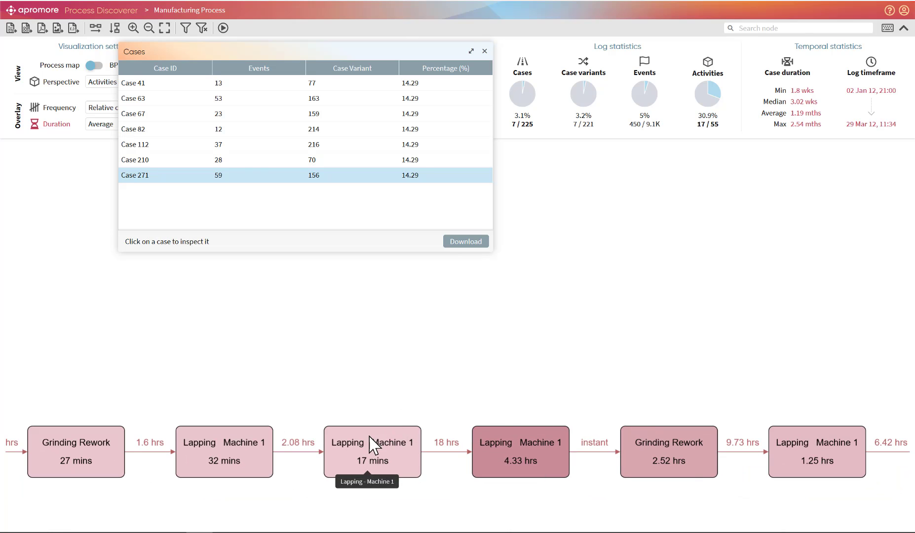
scroll(367, 369, up, 1)
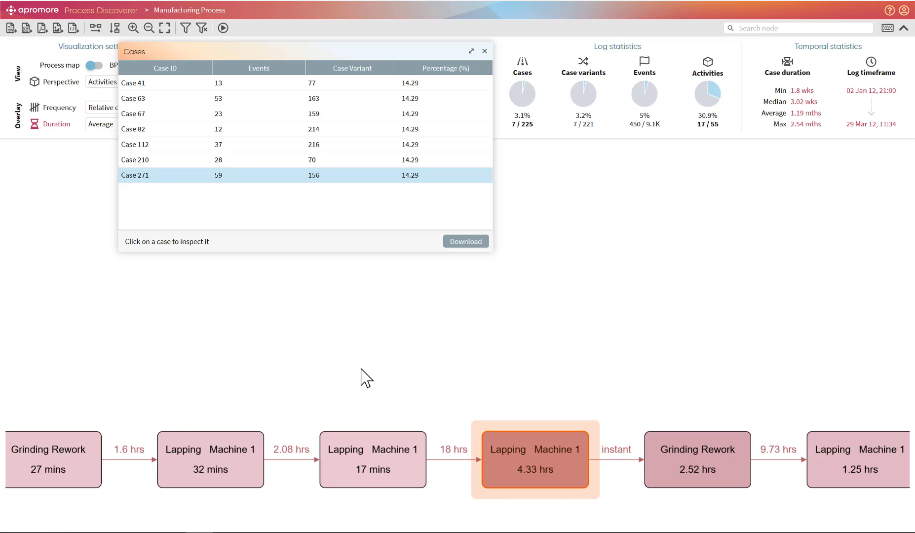
drag(360, 368, 362, 348)
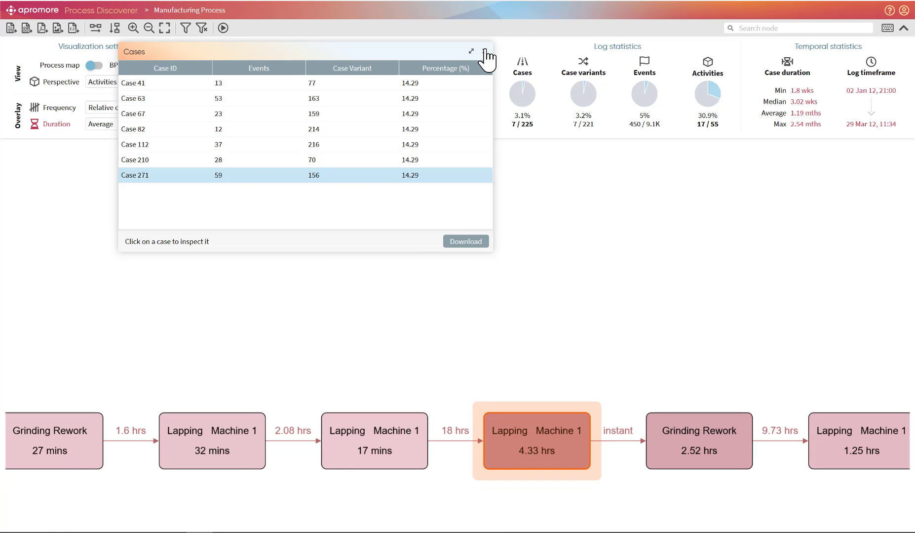
click(485, 51)
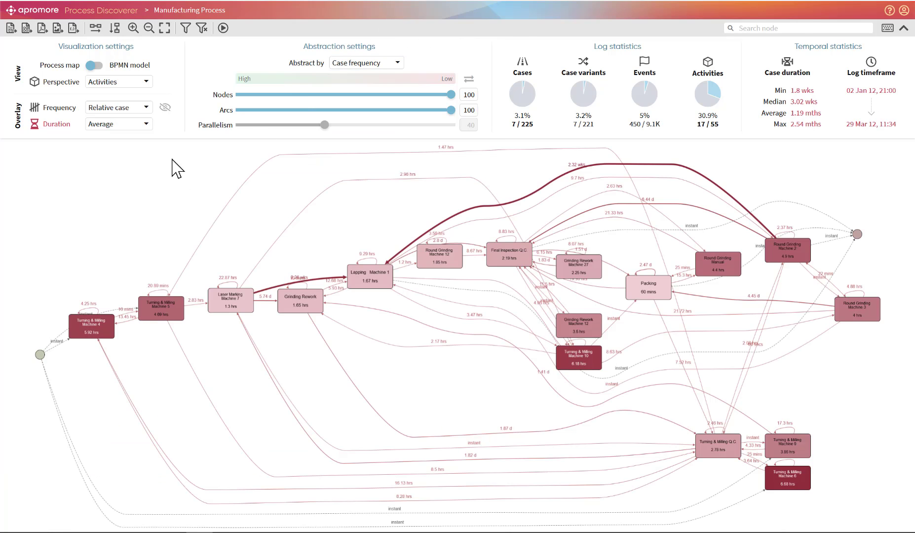
Clear all criteria from the log filter and start a new criterion, showing the case ID options.
click(186, 30)
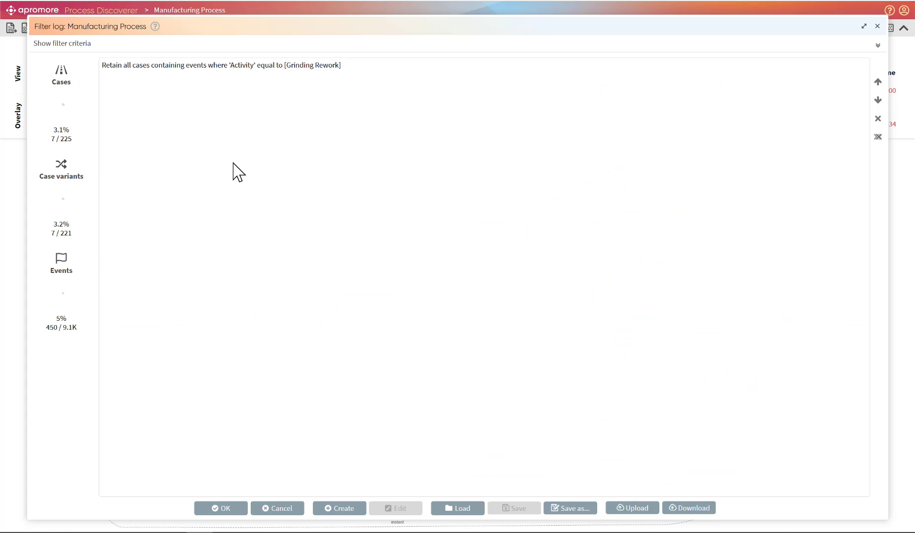
click(224, 69)
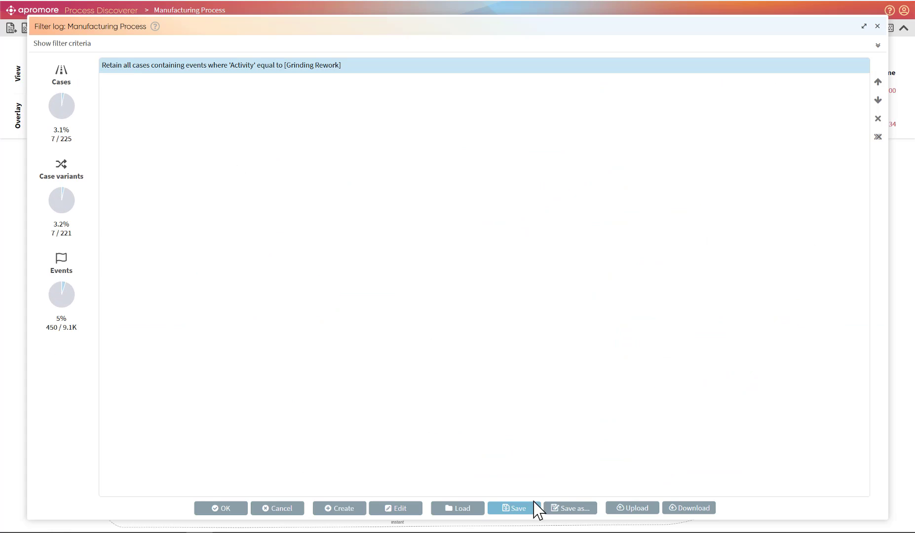
click(878, 137)
click(339, 508)
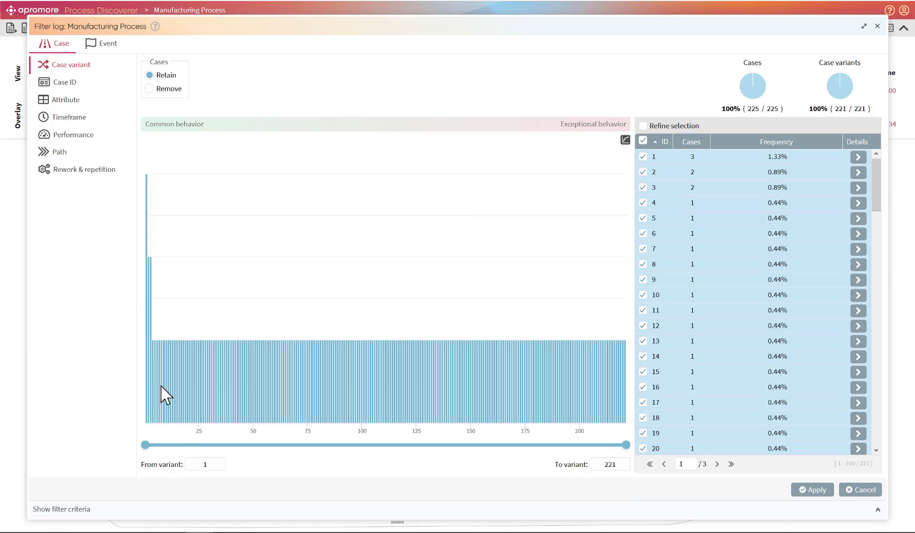
click(63, 82)
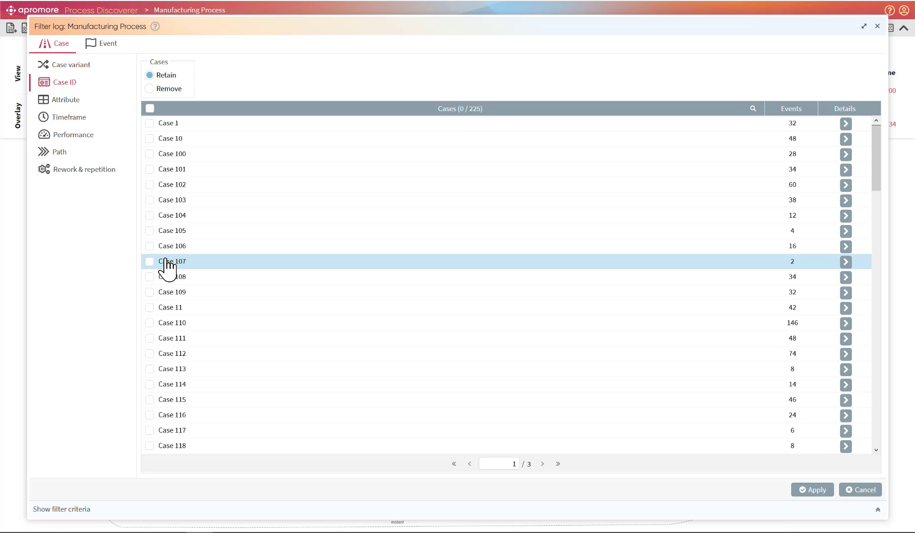
Try a case timeframe starting on 31/1/12 at 09:38:08 AM and restore the full date range.
click(74, 119)
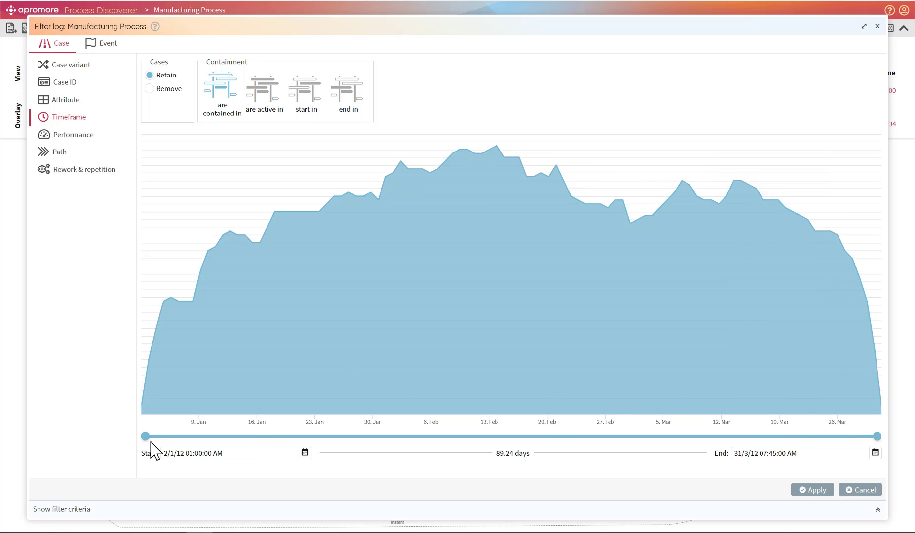
drag(145, 436, 386, 447)
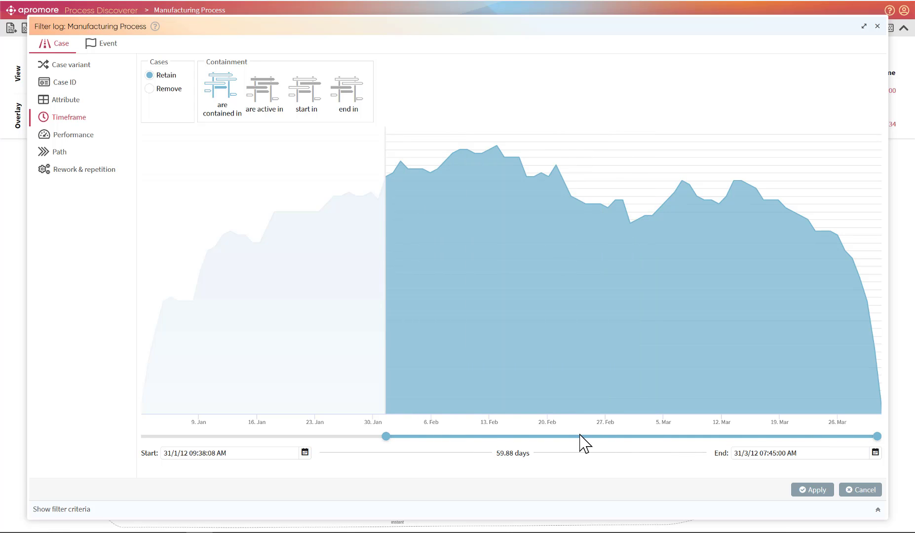
drag(386, 437, 126, 433)
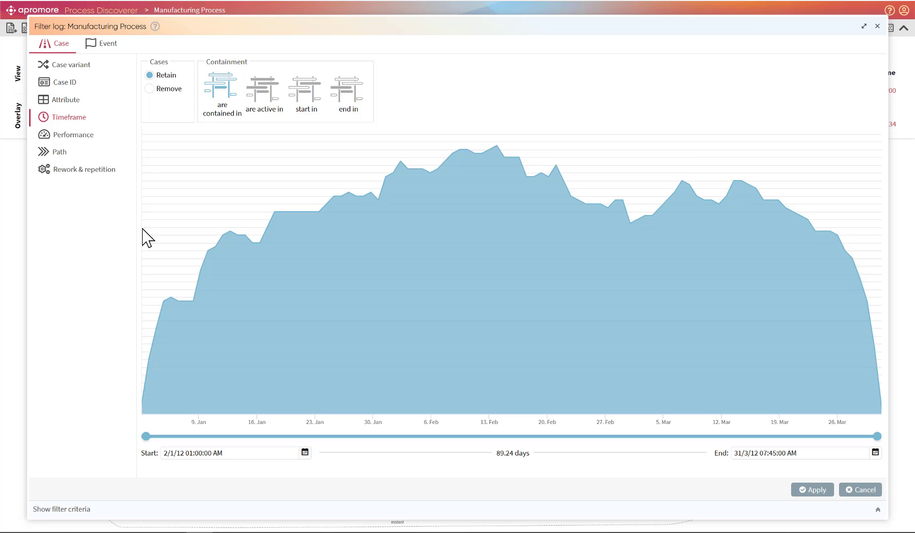
Limit the case duration performance filter to at most 16.2 days and review the available performance measures.
click(85, 136)
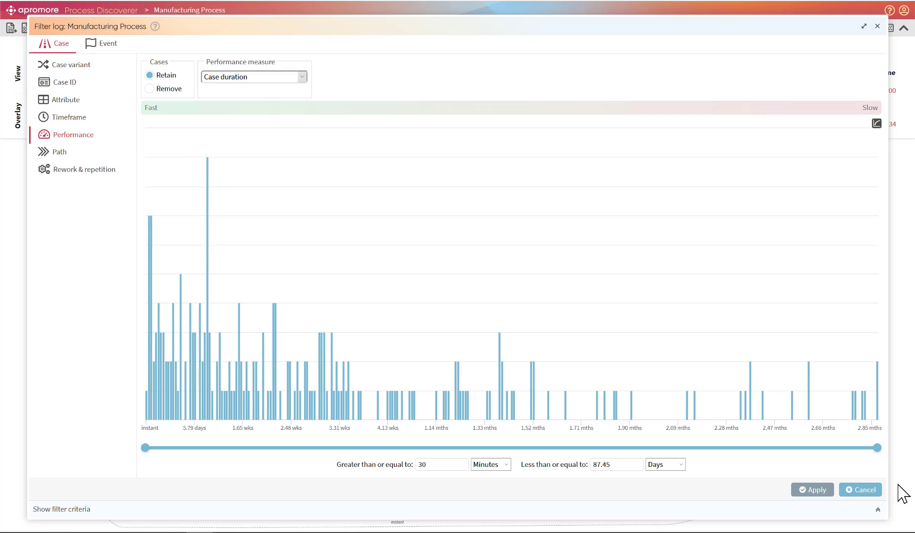
drag(877, 447, 282, 436)
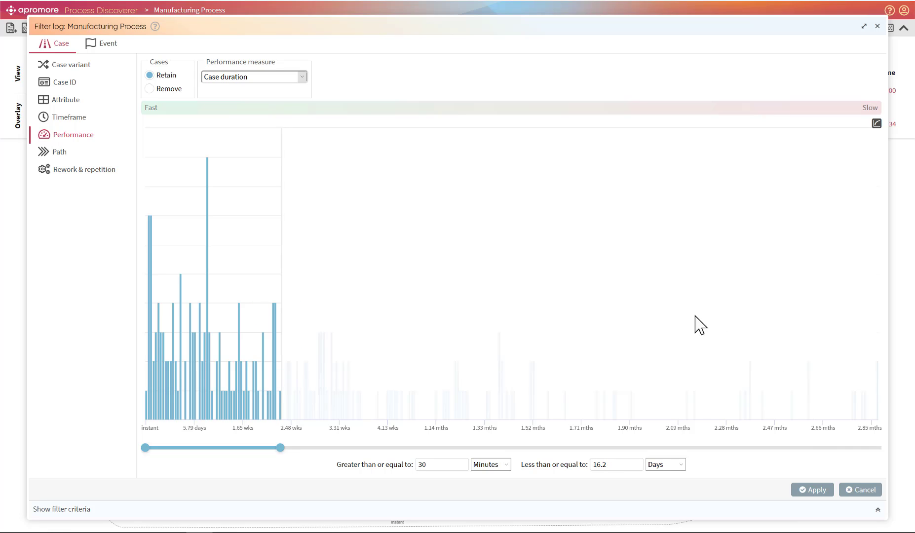
click(267, 78)
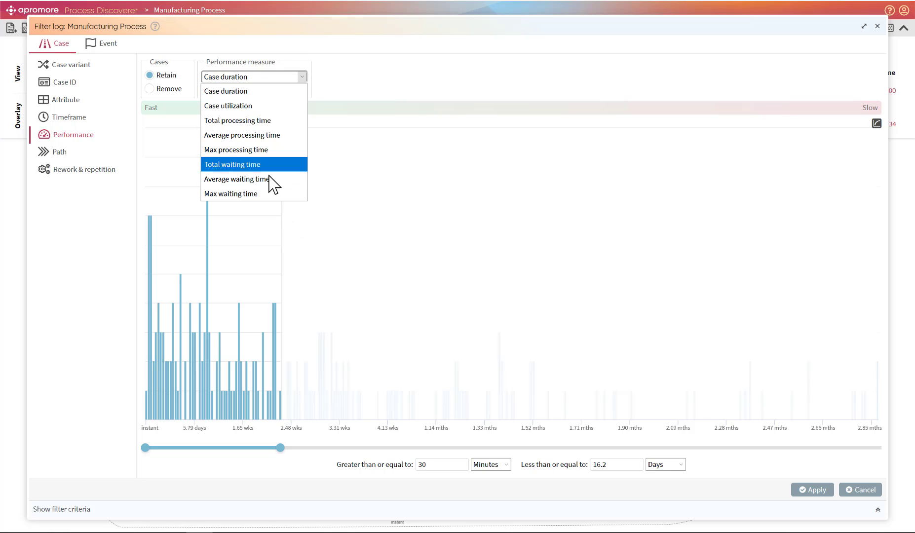
click(385, 92)
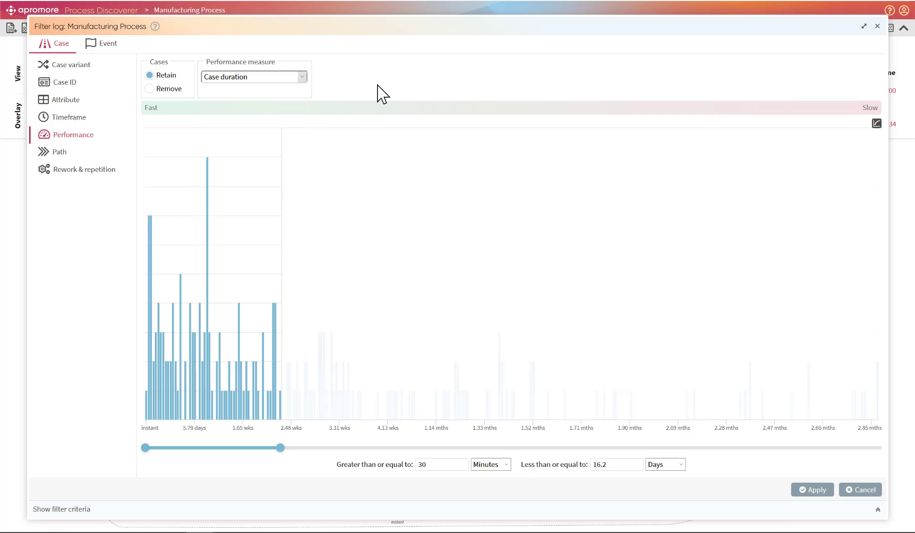
Set up a path filter retaining cases where Final Inspection Q.C. is directly followed by Laser Marking - Machine 7, trying the same-activity requirement.
click(58, 151)
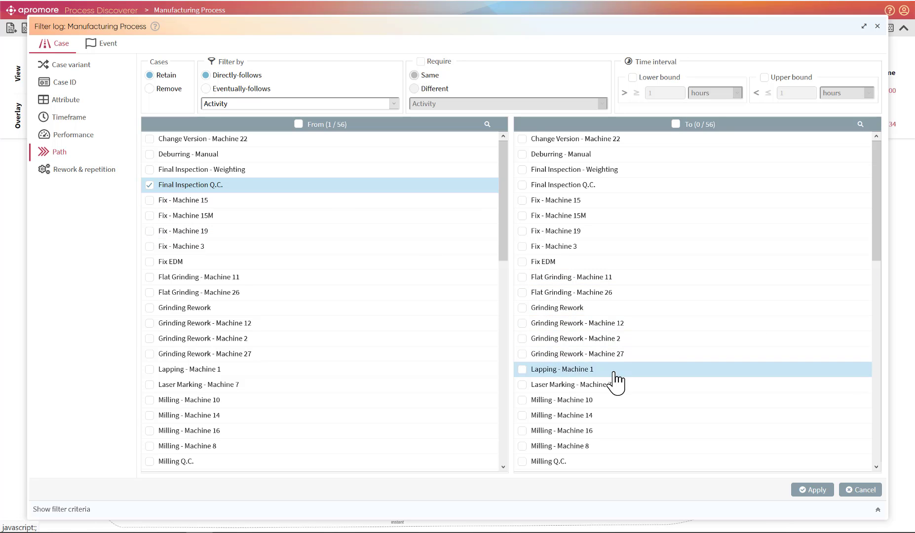
click(521, 385)
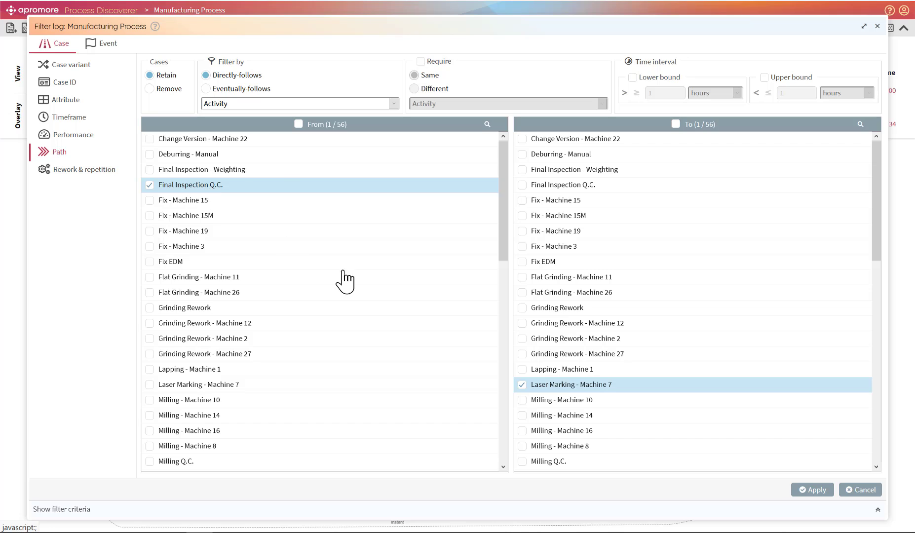
click(421, 62)
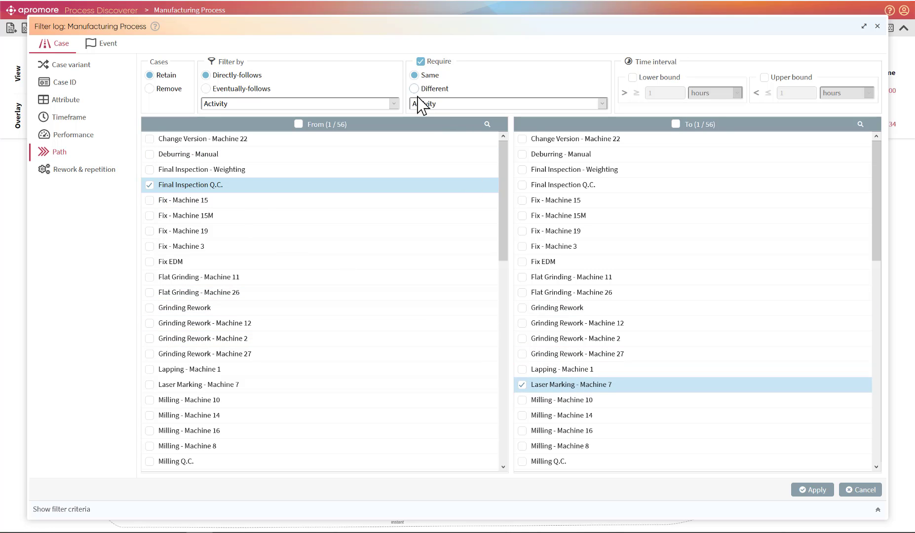
click(420, 61)
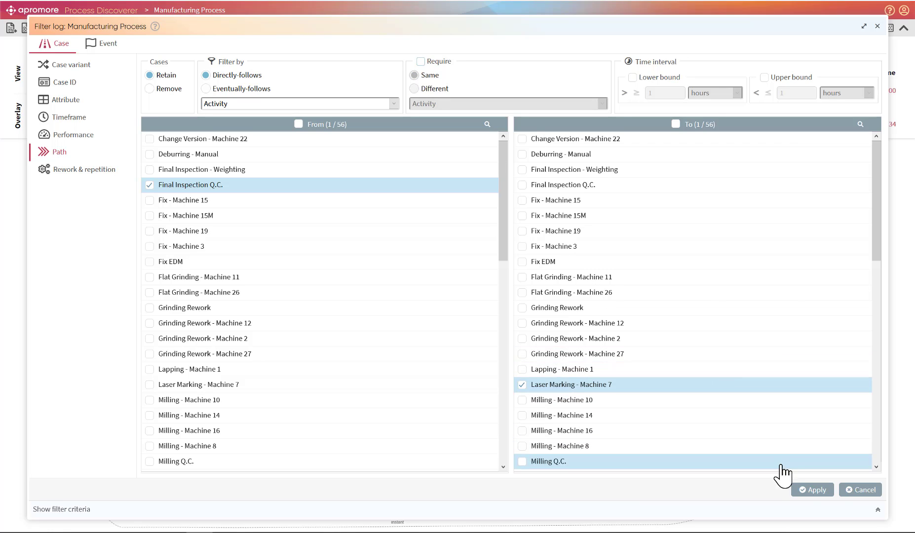
click(817, 490)
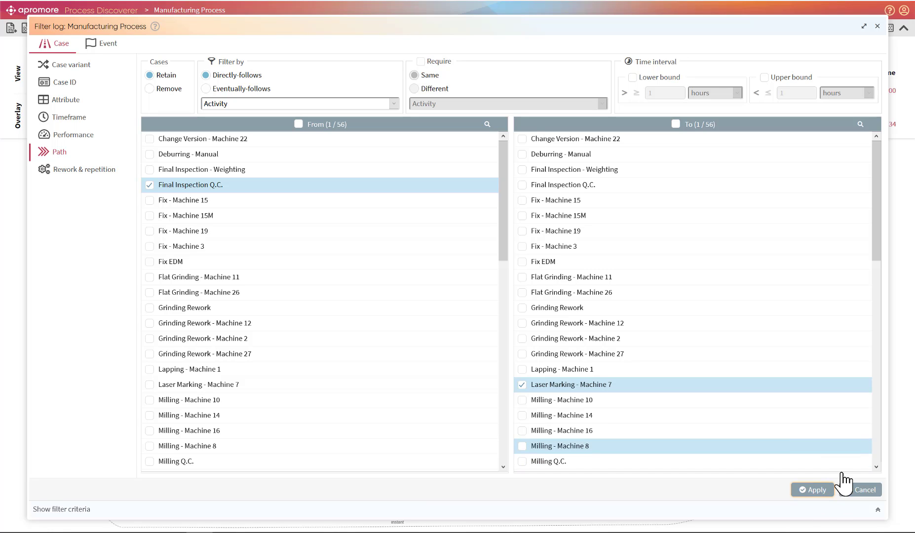
Try a rework filter retaining cases with Final Inspection Q.C. at least 5 times, discard it and close the log filter.
click(89, 170)
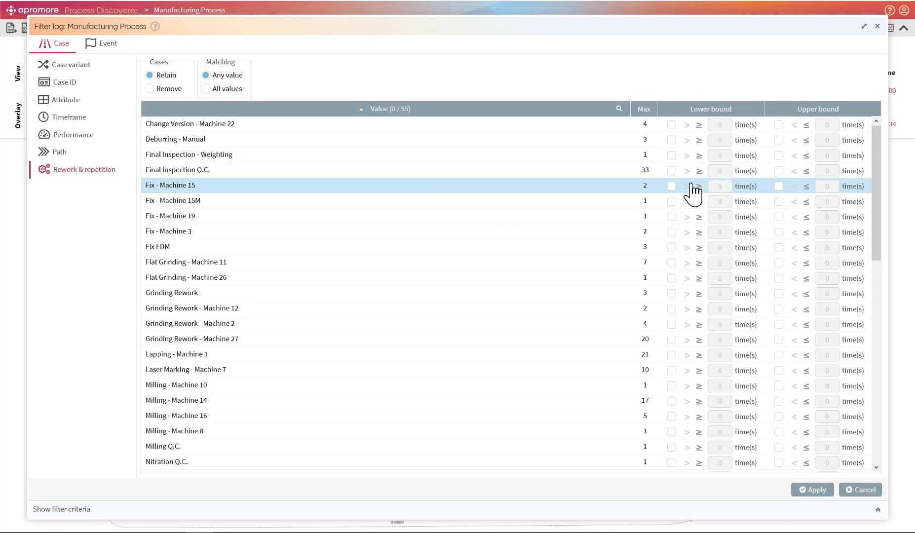
click(671, 171)
double_click(722, 171)
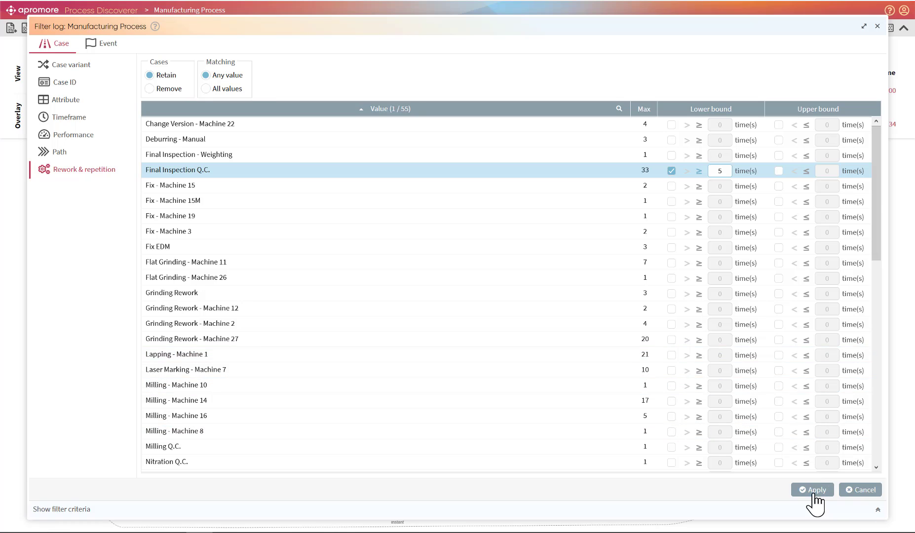
click(860, 491)
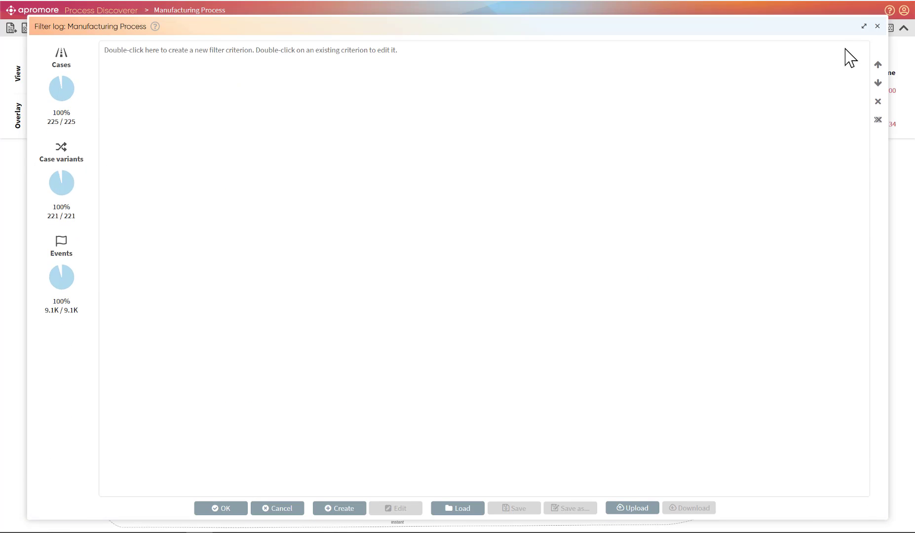
click(877, 28)
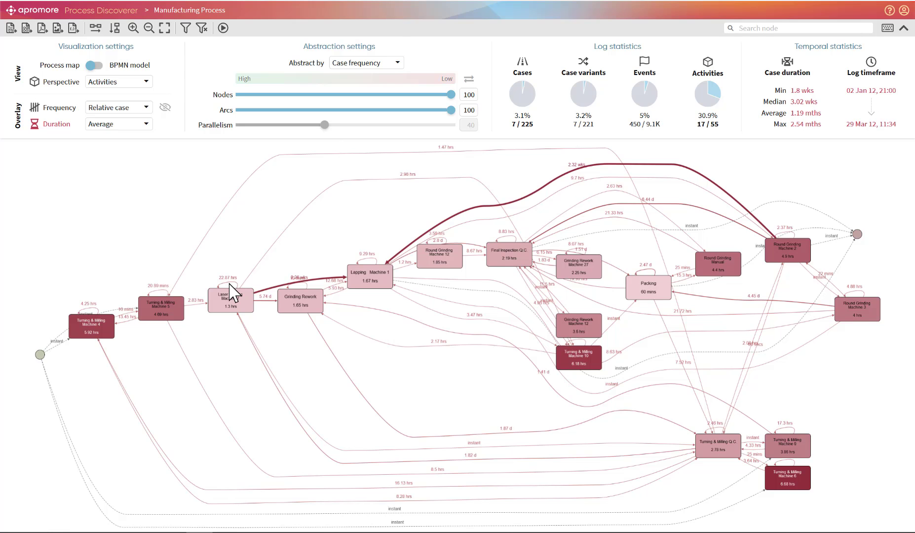
Reduce the process map's arcs to 43 and preview it as a BPMN model before returning to the process map.
scroll(232, 293, up, 4)
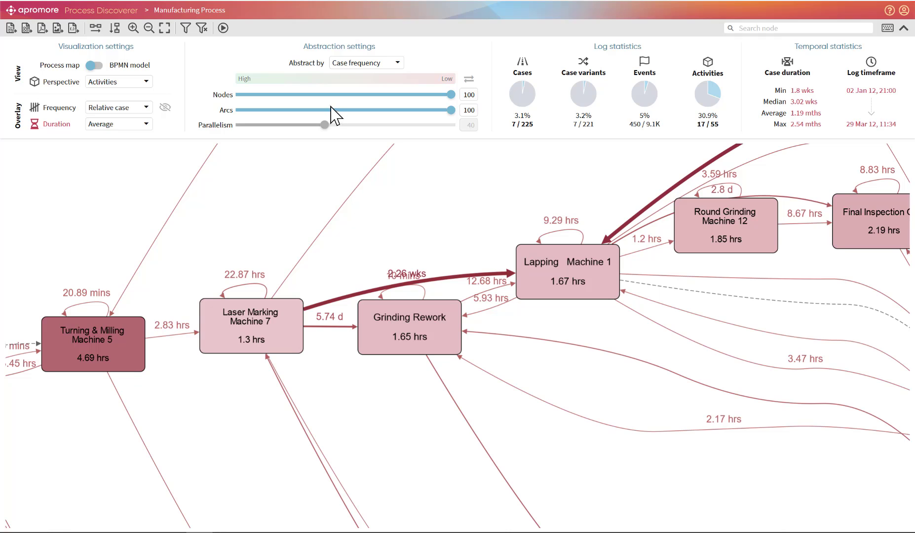
drag(450, 110, 330, 110)
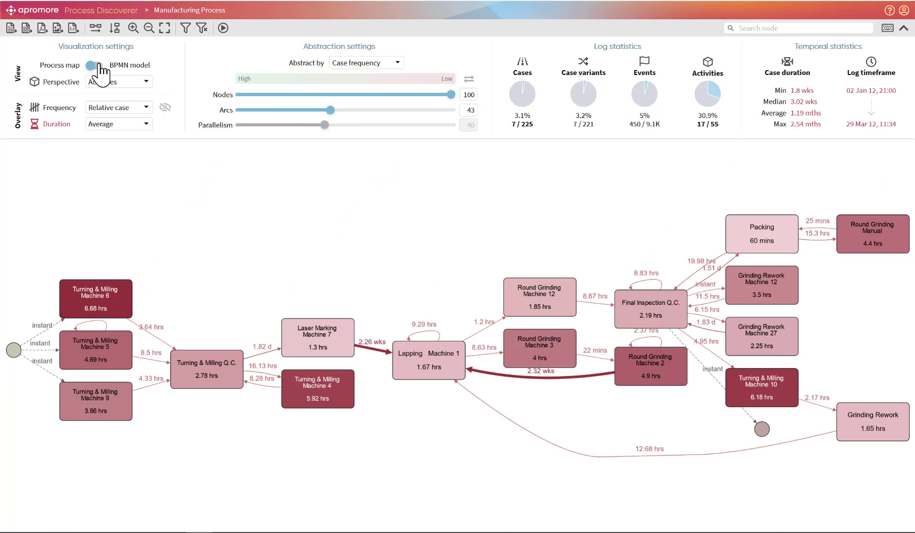
click(95, 65)
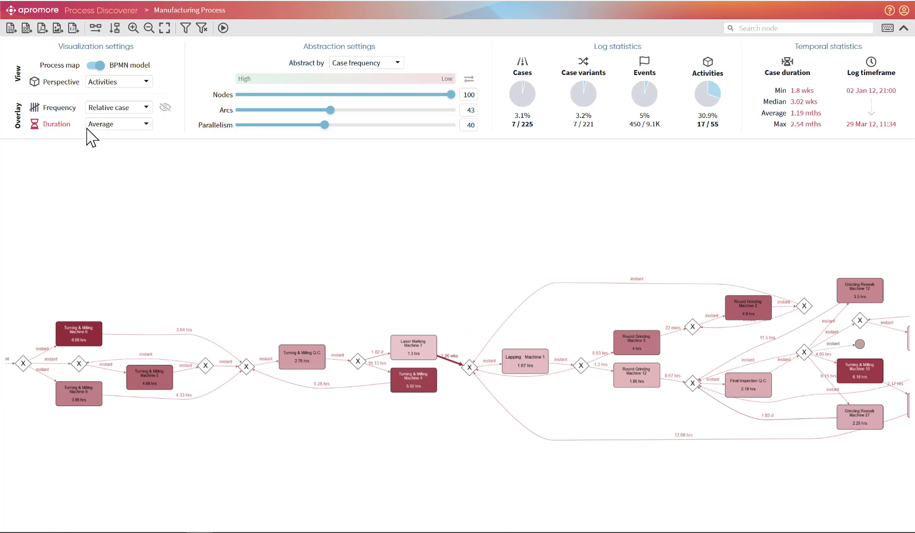
click(96, 65)
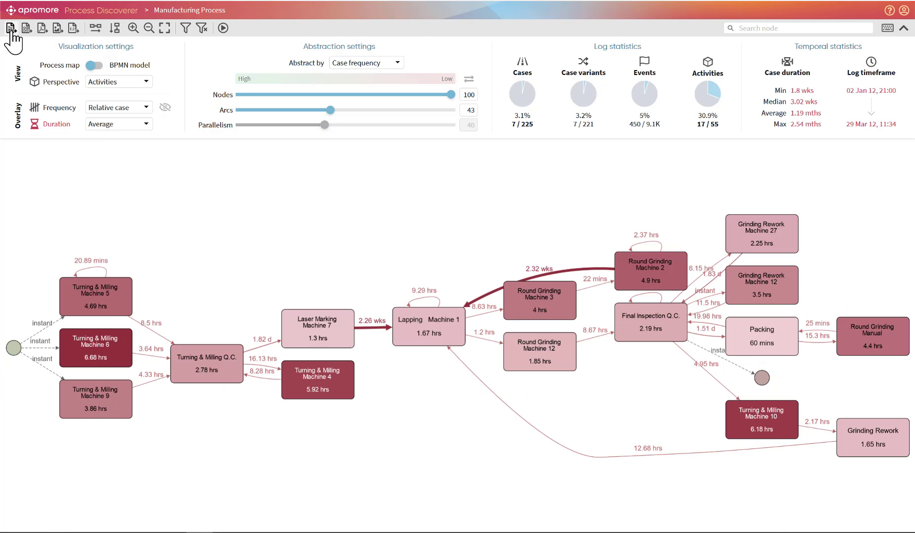
Try saving the filtered log as Manufacturing Process_slow and cancel the save.
click(11, 29)
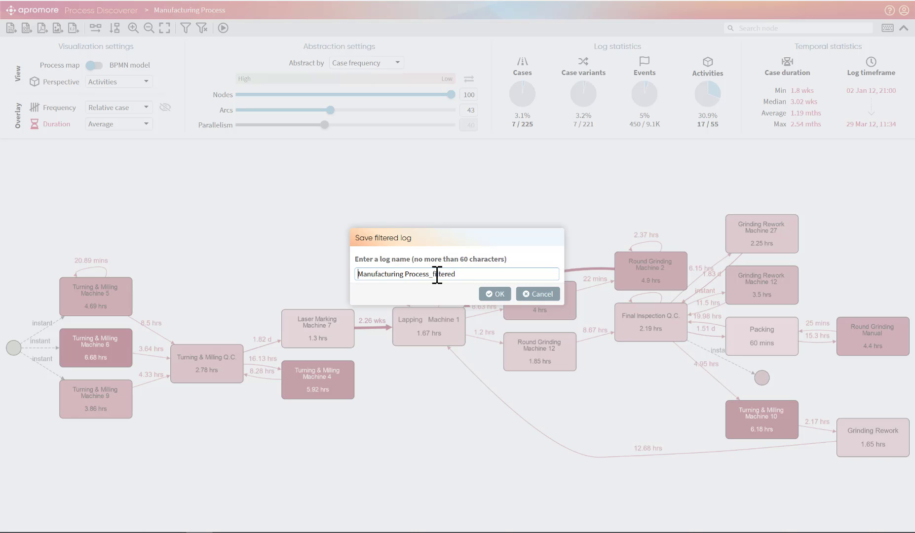
drag(433, 274, 482, 272)
text(slow)
click(533, 294)
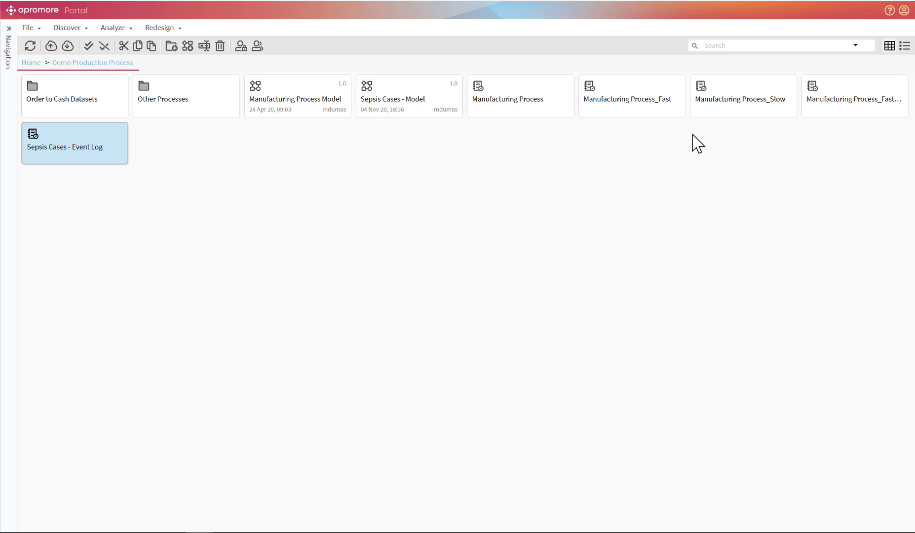
Select the Manufacturing Process_Fast and Manufacturing Process_Slow logs in the portal and open their shared performance dashboard.
click(744, 104)
click(650, 108)
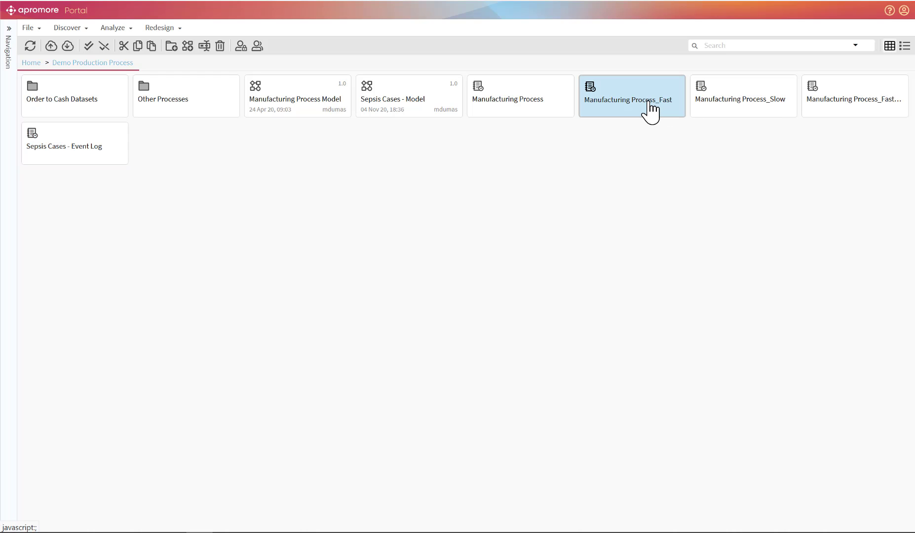
click(310, 107)
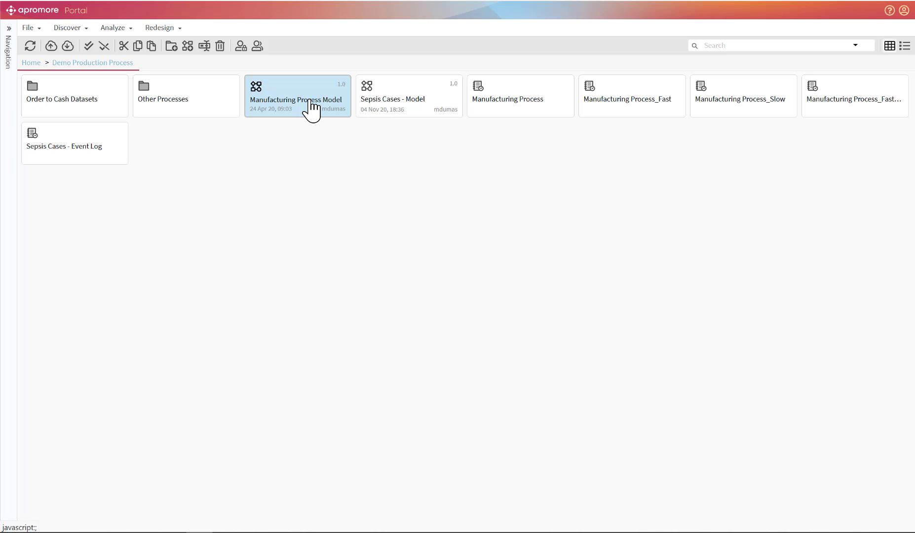
click(642, 104)
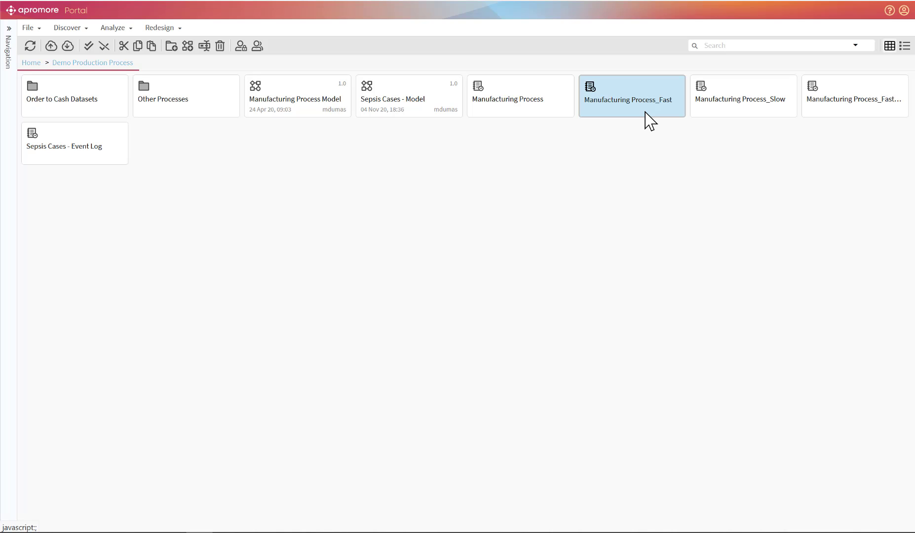
ctrl+click(730, 104)
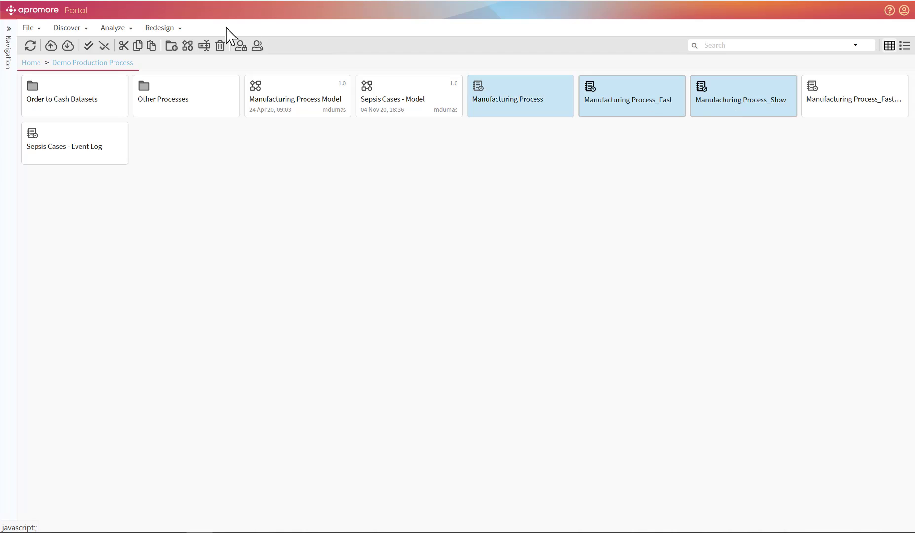
click(129, 30)
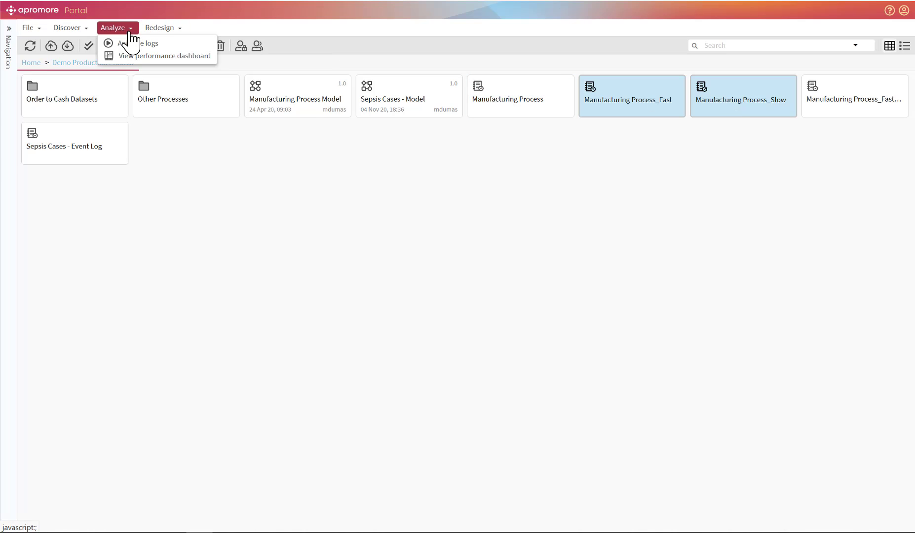
click(148, 55)
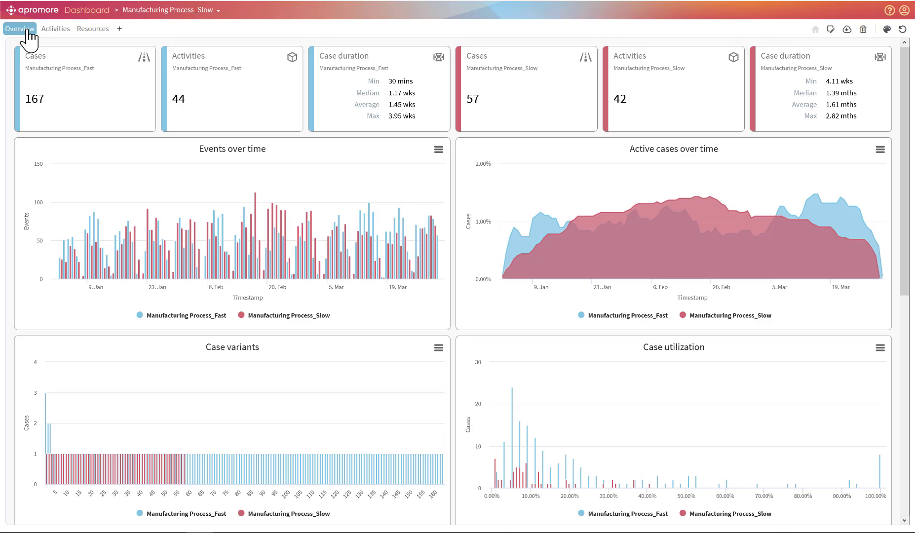
Check the dashboard's Activities and Resources pages and return to the Overview.
click(54, 30)
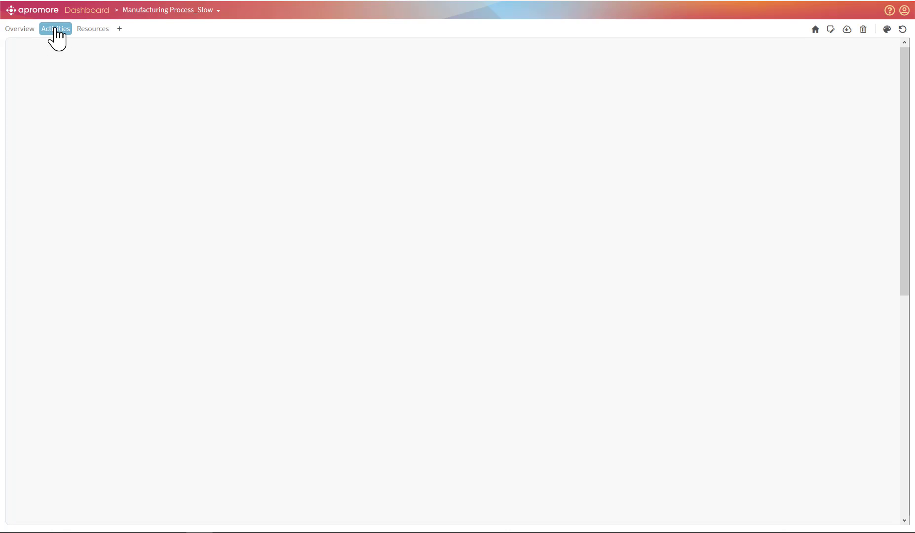
click(84, 29)
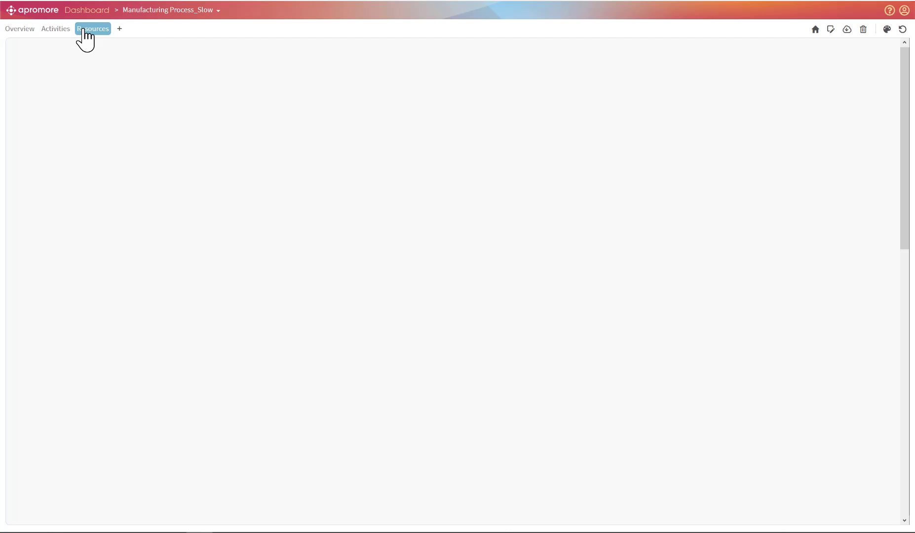
click(29, 30)
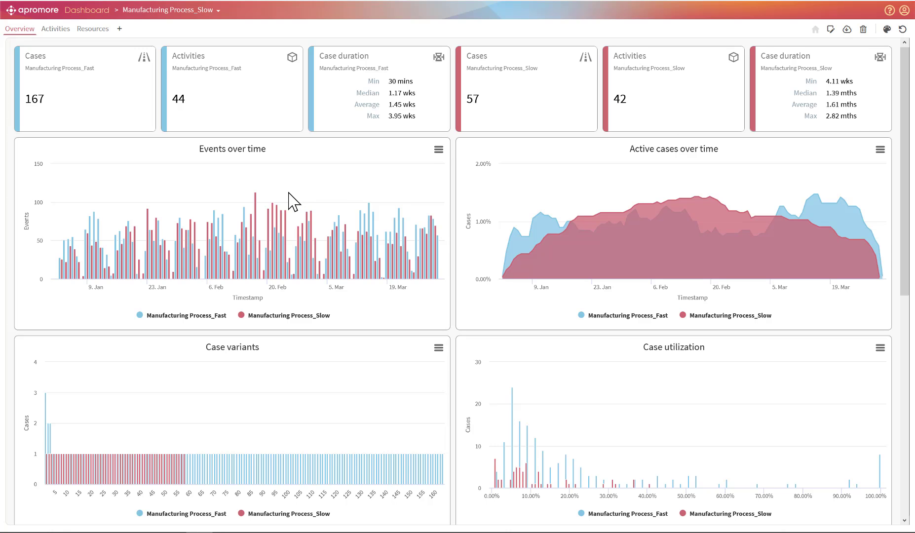
Compare the events over time, active cases, case variants and case utilization charts for the fast and slow logs.
scroll(284, 209, down, 3)
scroll(294, 217, up, 1)
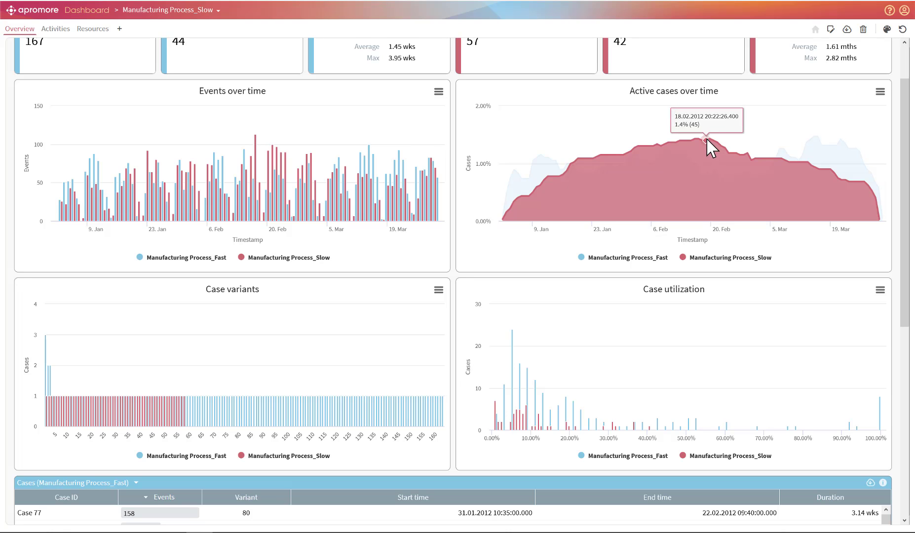
click(880, 92)
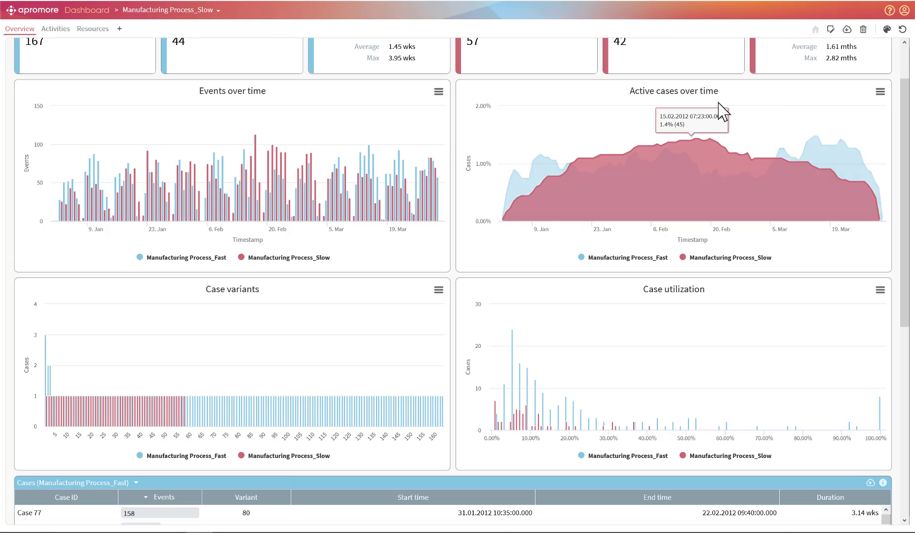
scroll(368, 217, down, 3)
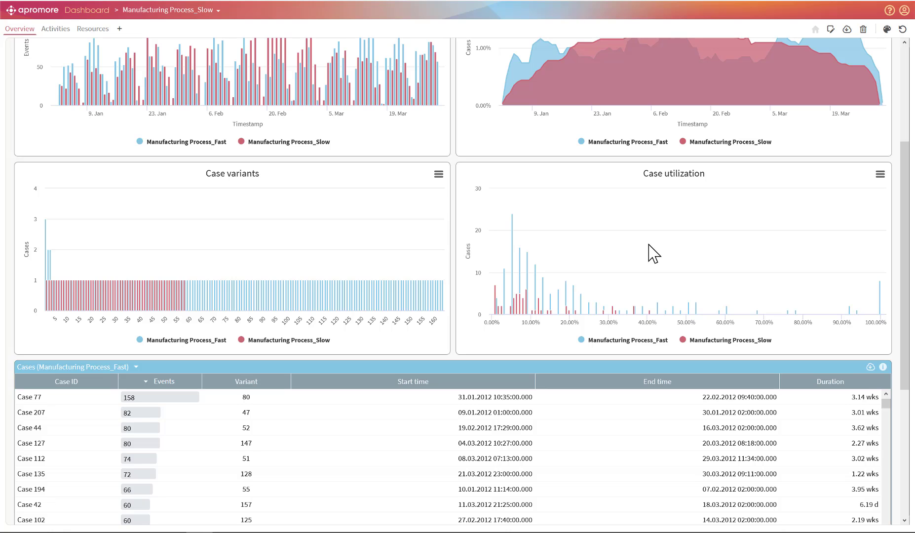
Examine the Cases and Case variants tables of Manufacturing Process_Fast, and open the log choice of the Cases table.
scroll(648, 245, down, 4)
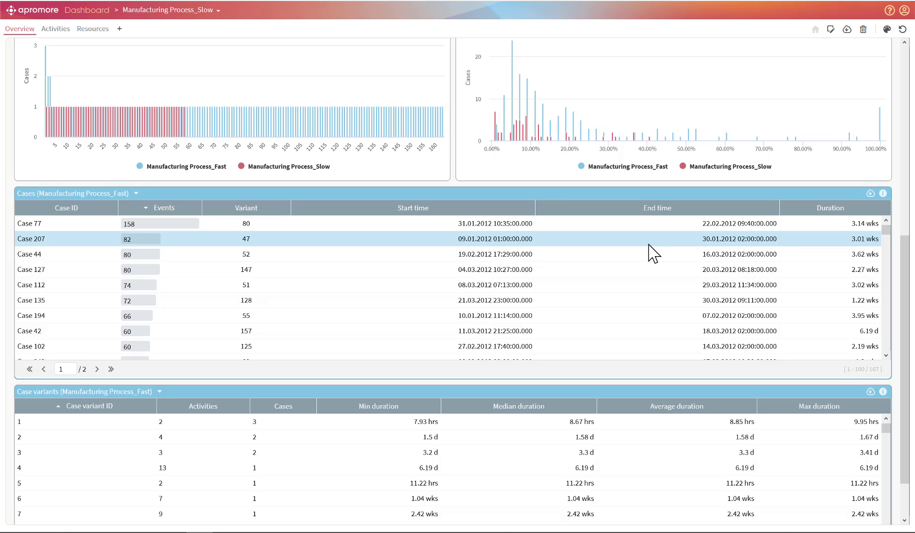
scroll(525, 322, down, 3)
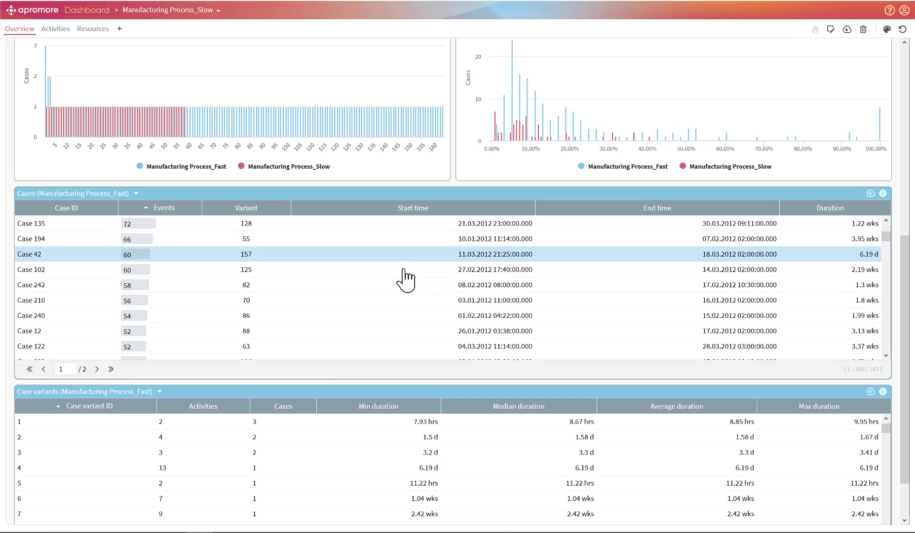
scroll(390, 276, down, 1)
click(382, 262)
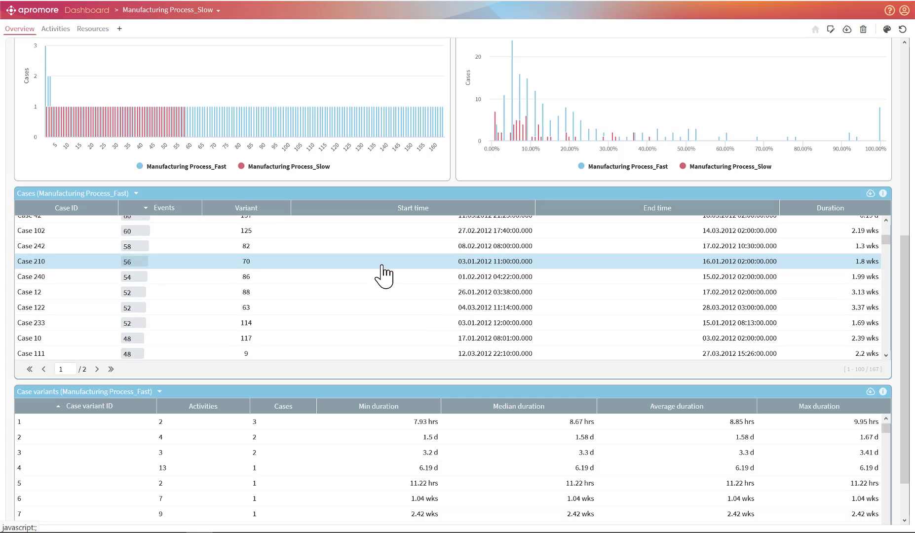
scroll(424, 289, down, 2)
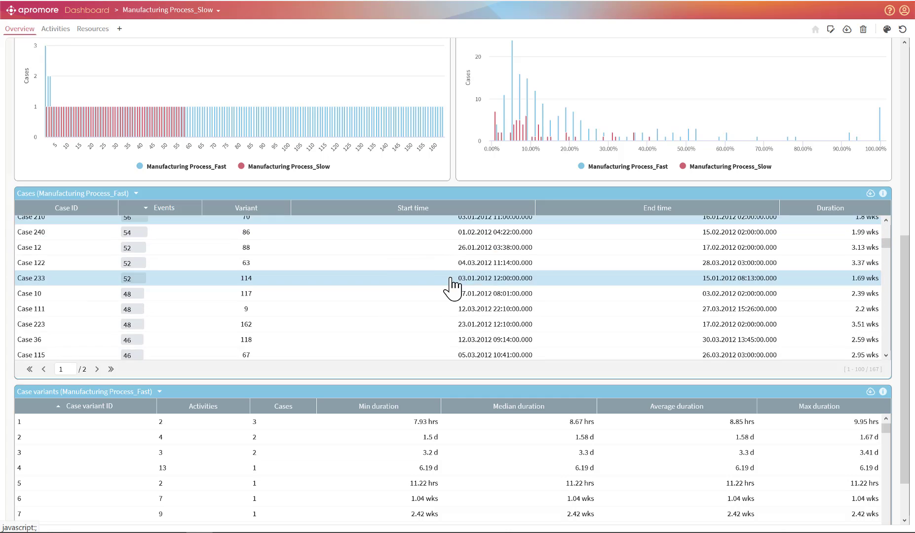
scroll(419, 429, down, 4)
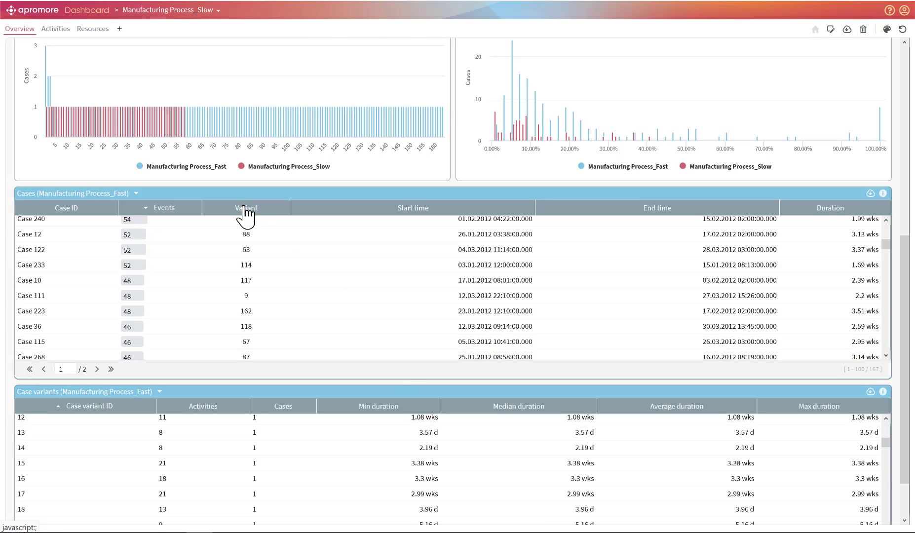
scroll(337, 276, up, 5)
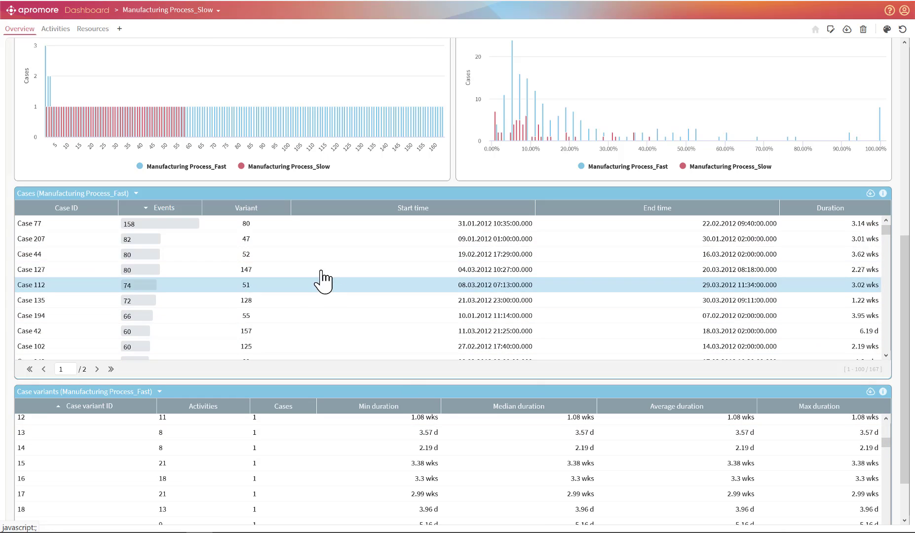
click(135, 194)
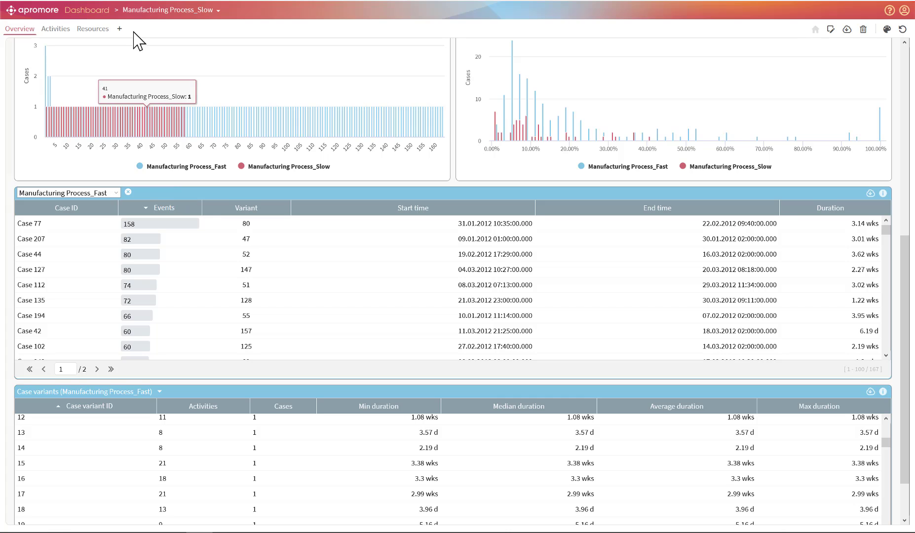
Compare the fast and slow logs' activity frequency and duration charts, and examine the dashboard's Resources page.
click(56, 31)
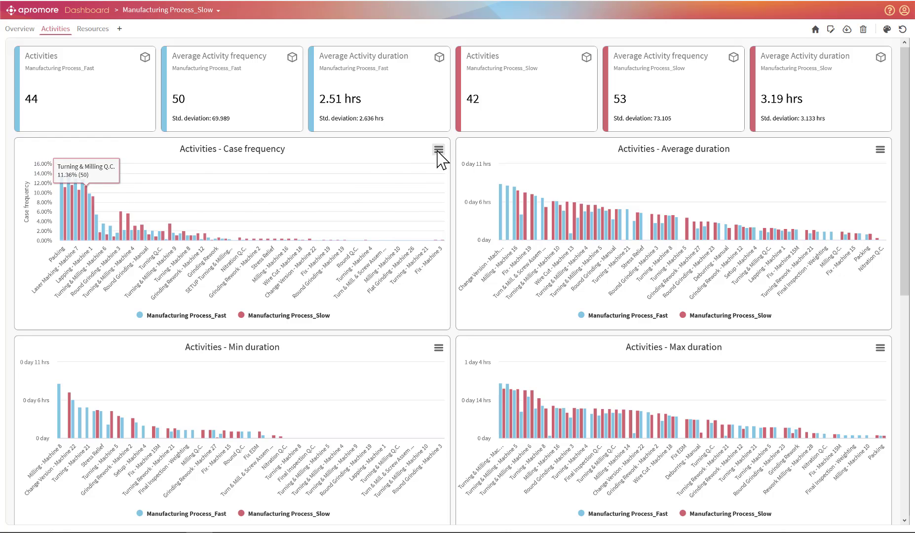
click(438, 149)
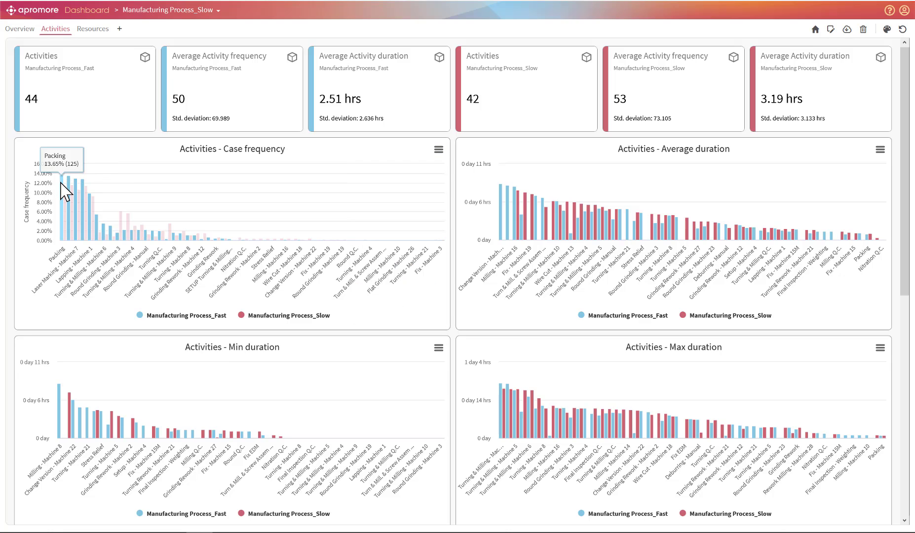
mouse_move(65, 190)
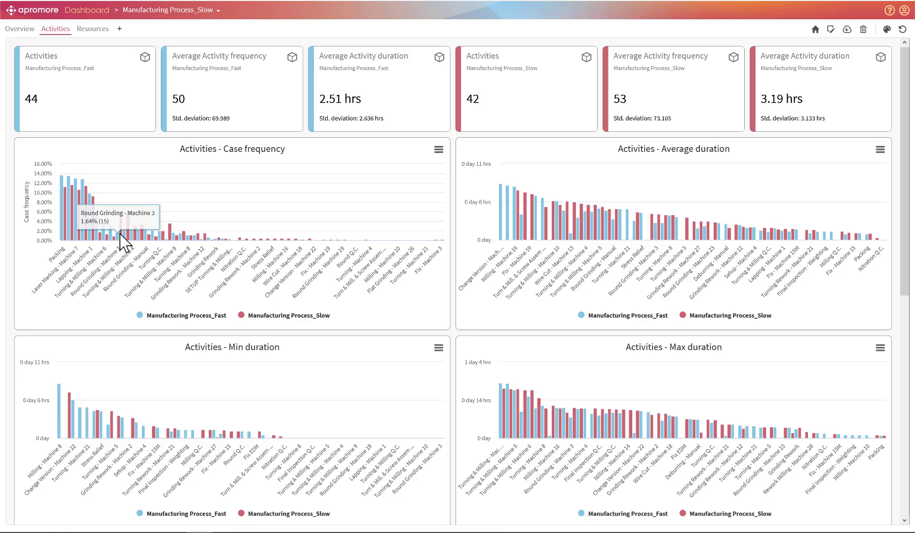
click(94, 30)
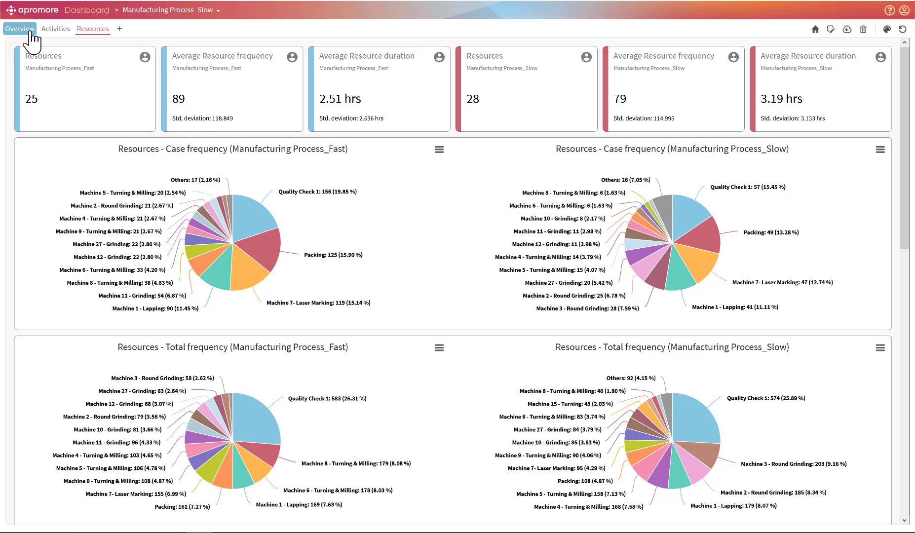
Edit the Overview page so the Events over time chart shows Average waiting time with a relative Y-axis scale.
click(31, 32)
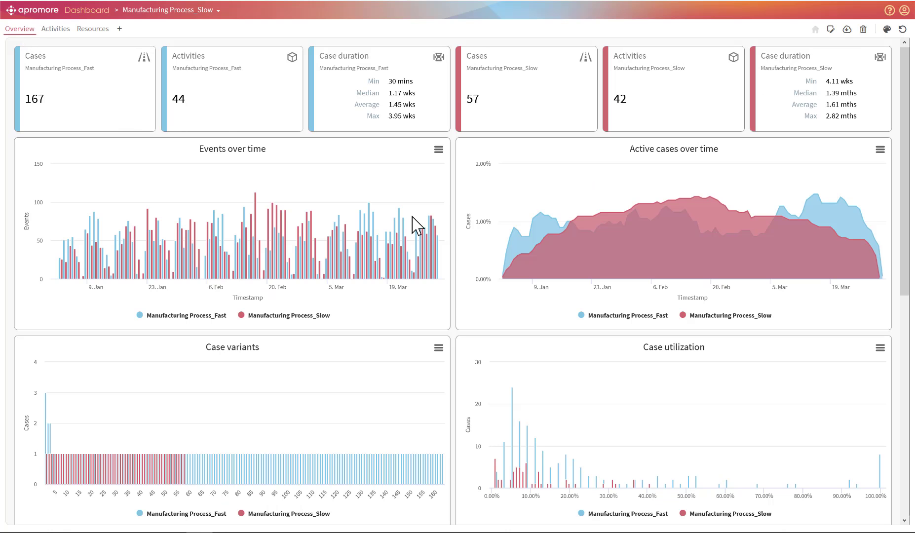
click(830, 28)
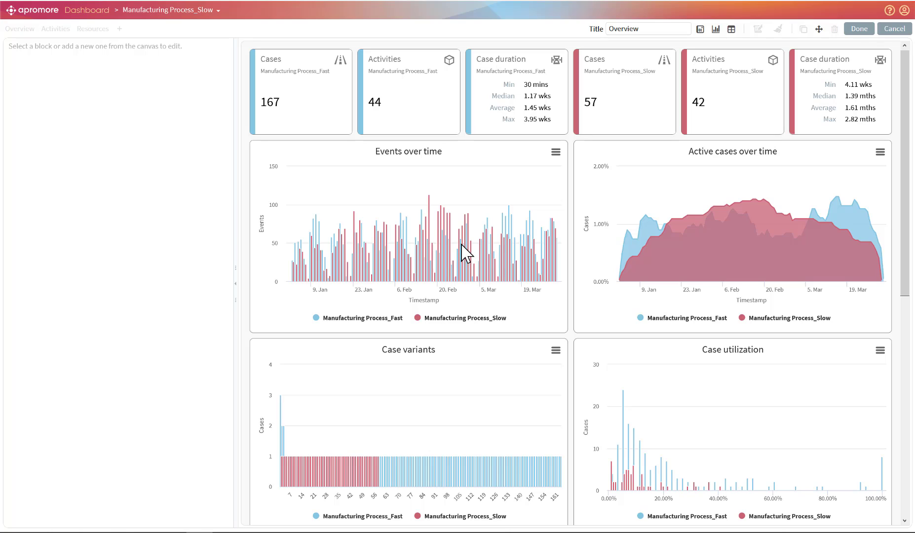
click(463, 253)
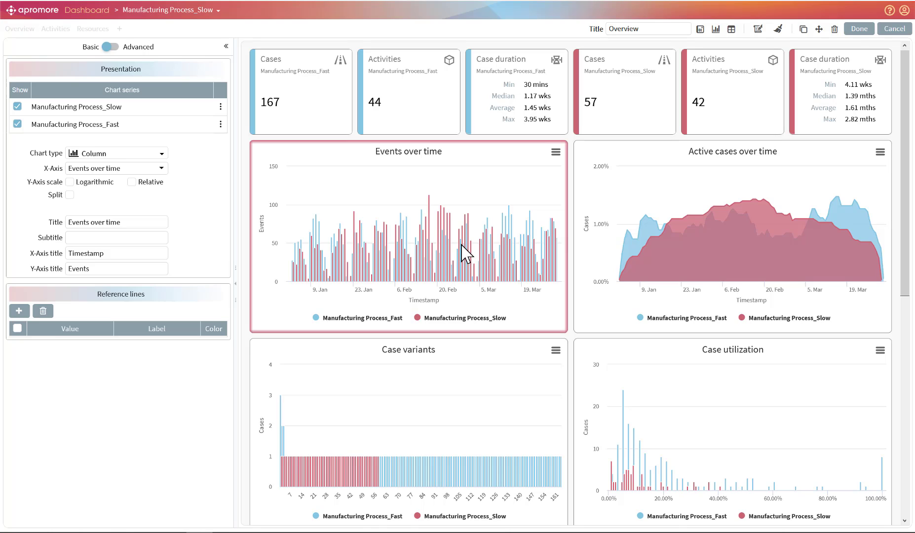
click(139, 171)
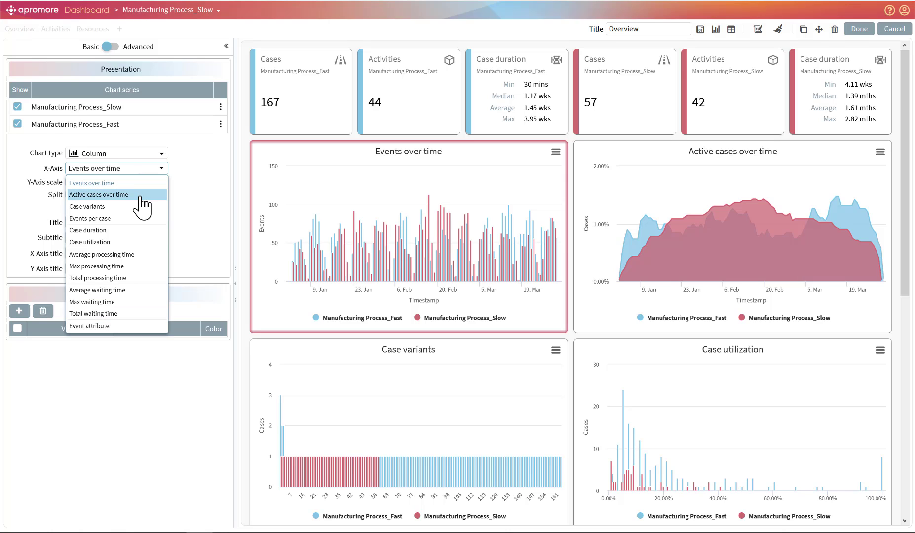
click(136, 290)
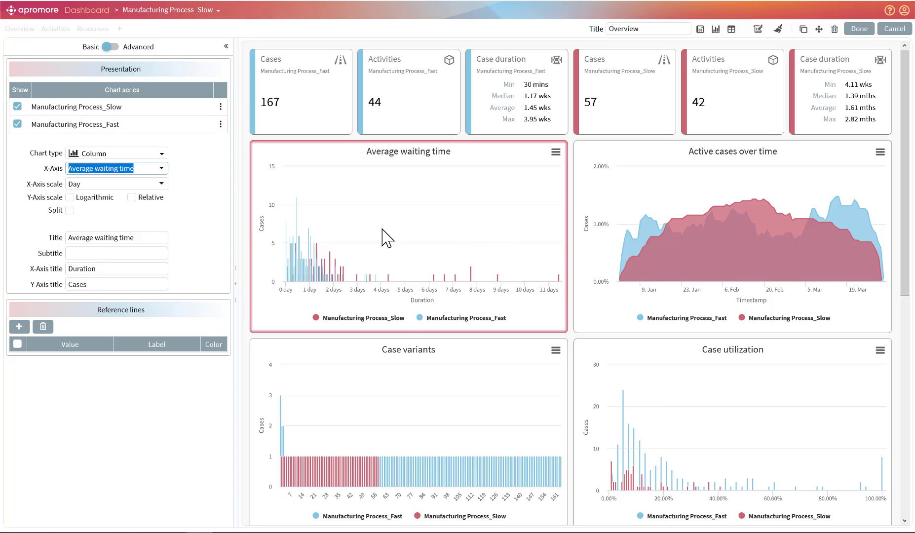
click(131, 198)
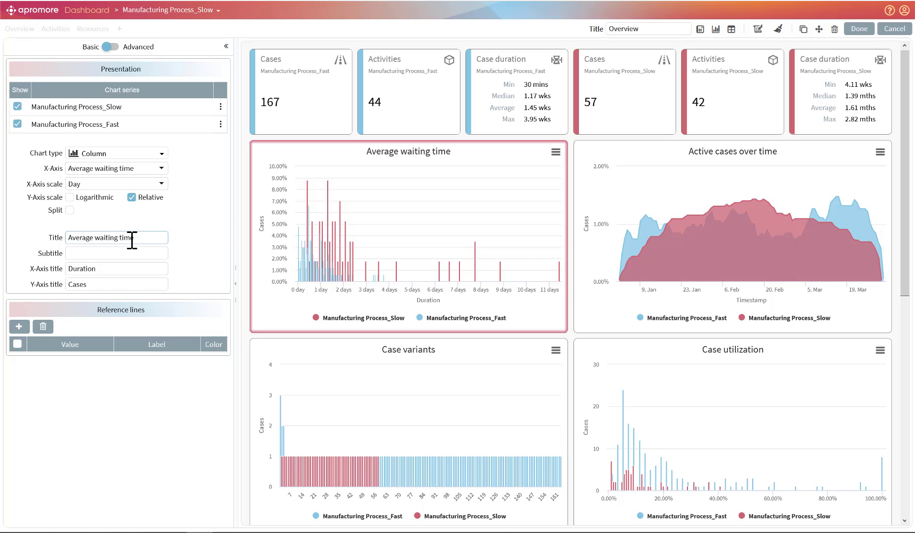
Try the Line chart type on the Average waiting time chart and switch it back to Column.
click(163, 155)
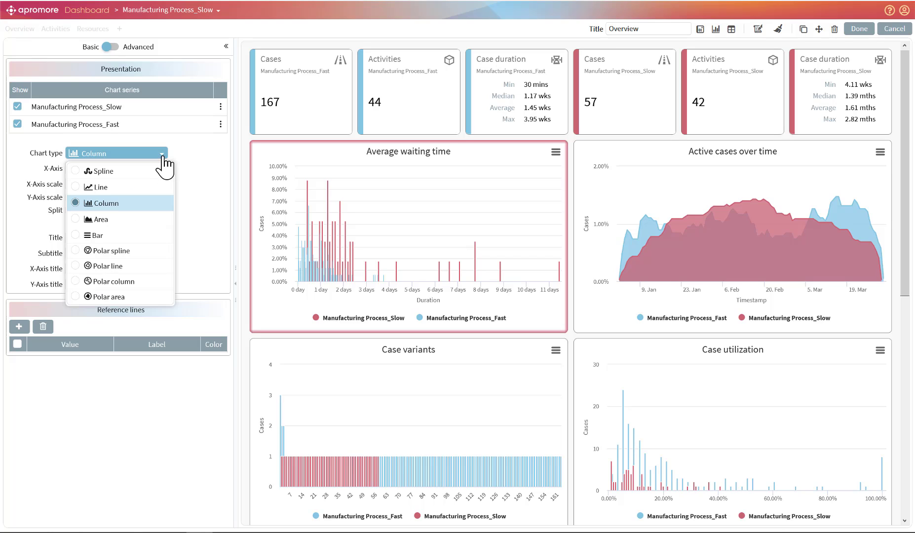
click(130, 188)
click(131, 196)
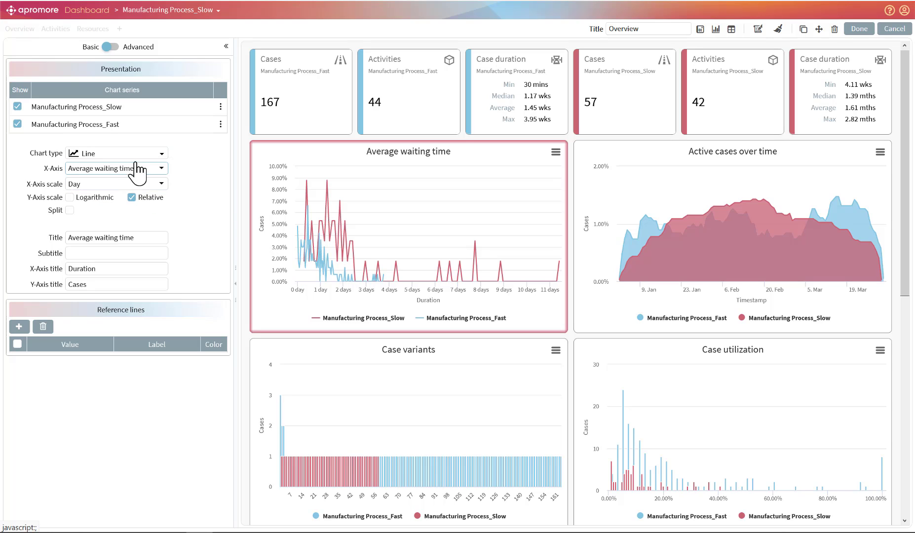
click(160, 154)
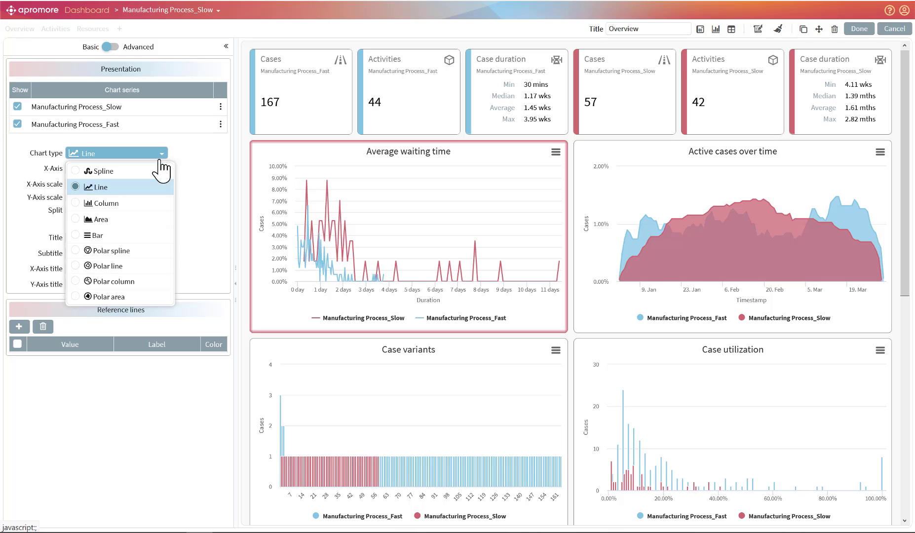
click(133, 211)
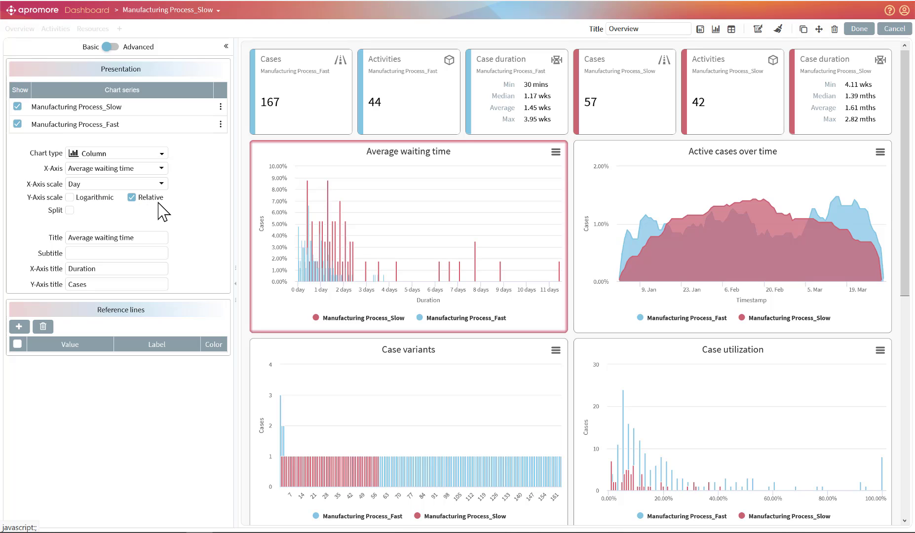
Check the Average waiting time chart's advanced slicing and filtering settings and finish editing the Overview page.
click(113, 47)
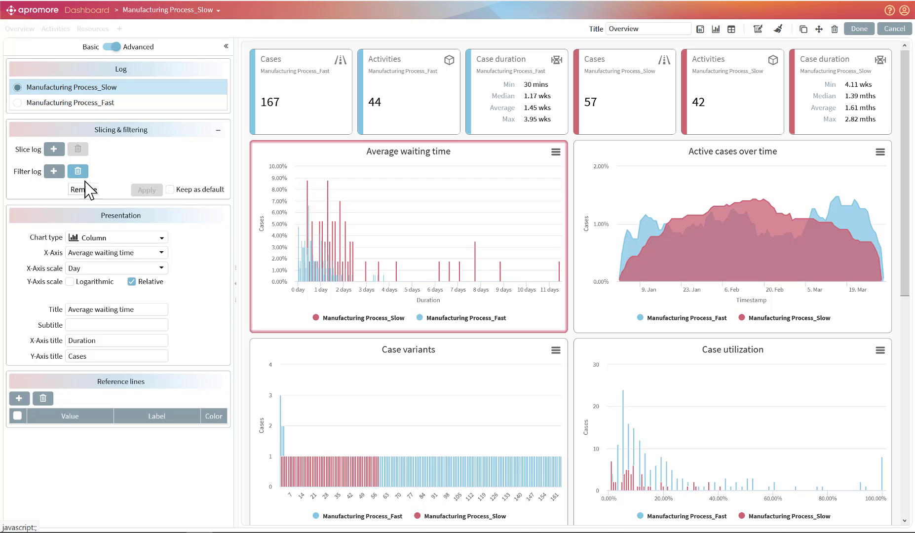
click(391, 214)
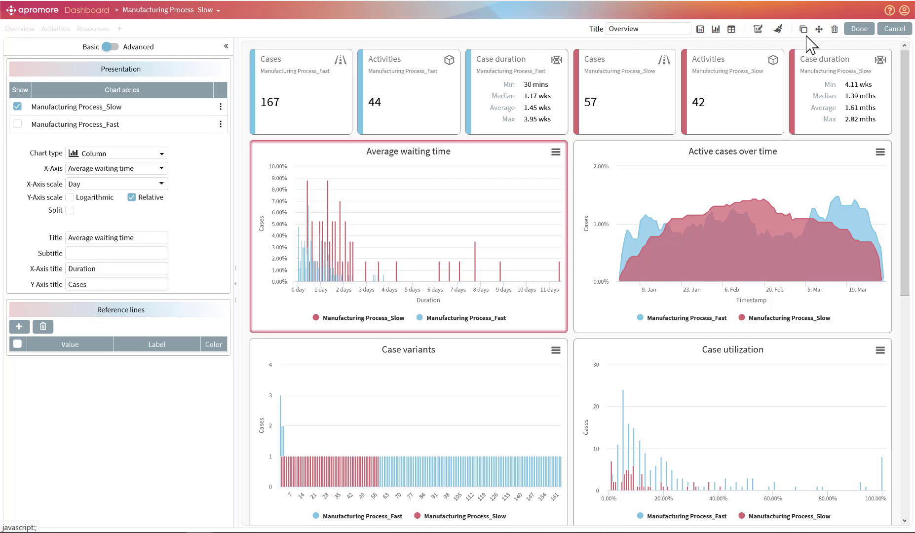
click(864, 31)
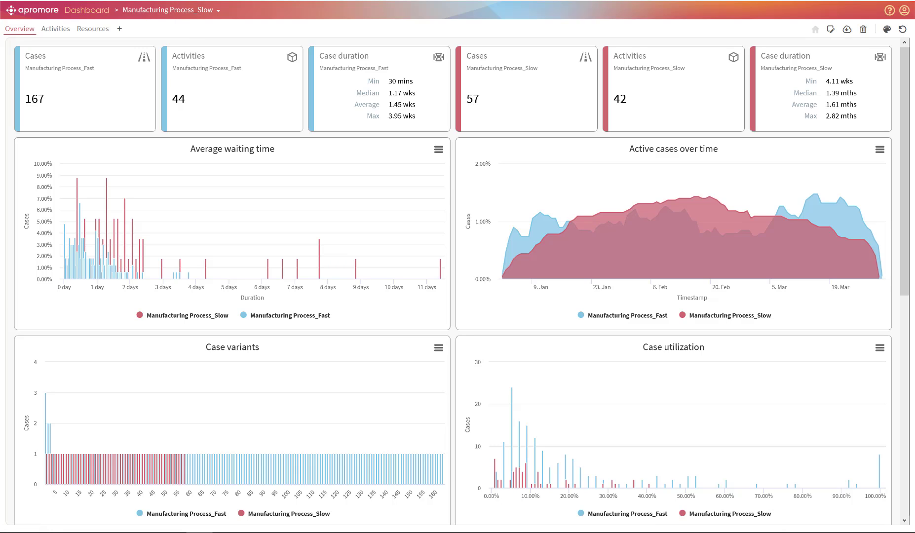
Return to the portal and open the Manufacturing Process Model from the Demo Production Process folder.
click(217, 0)
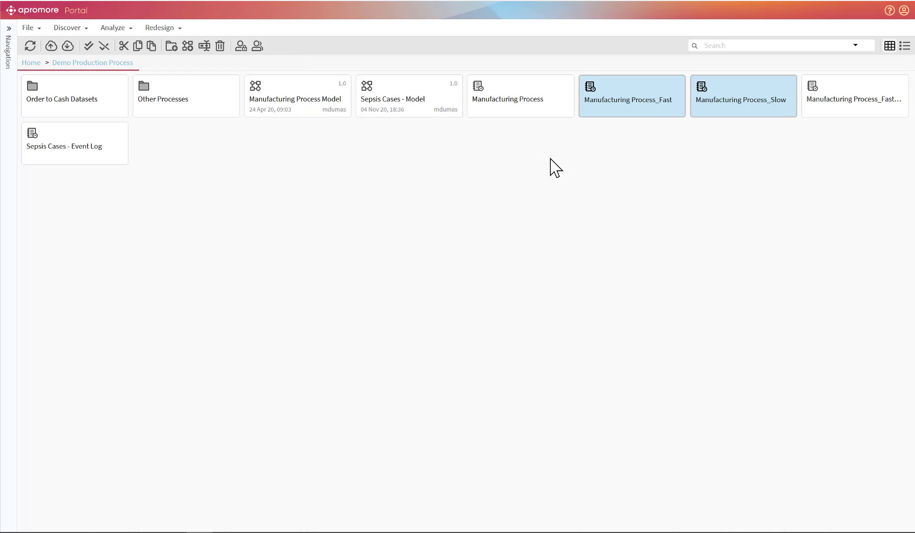
click(307, 117)
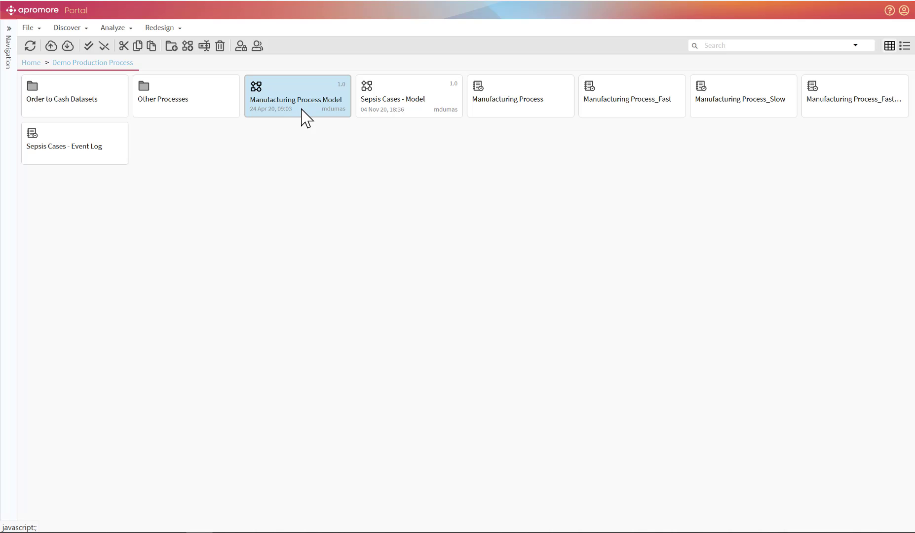
double_click(301, 110)
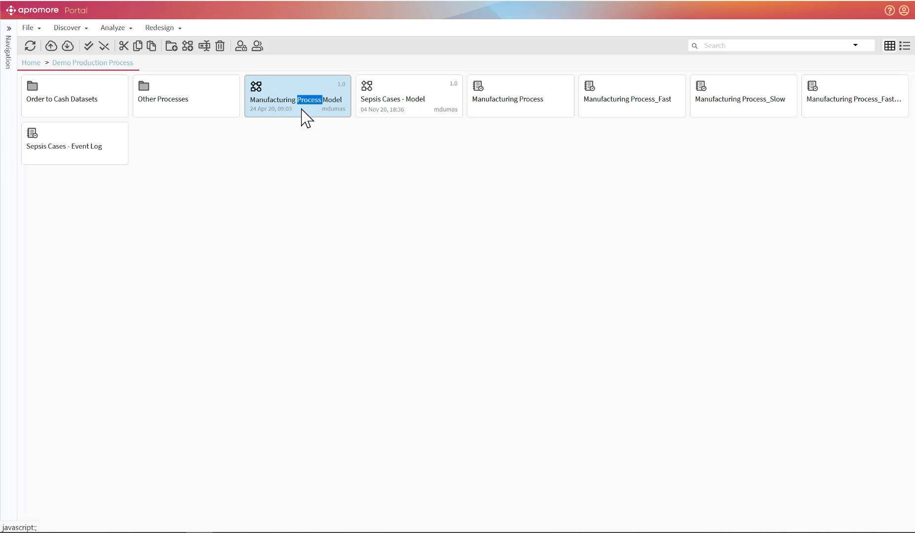